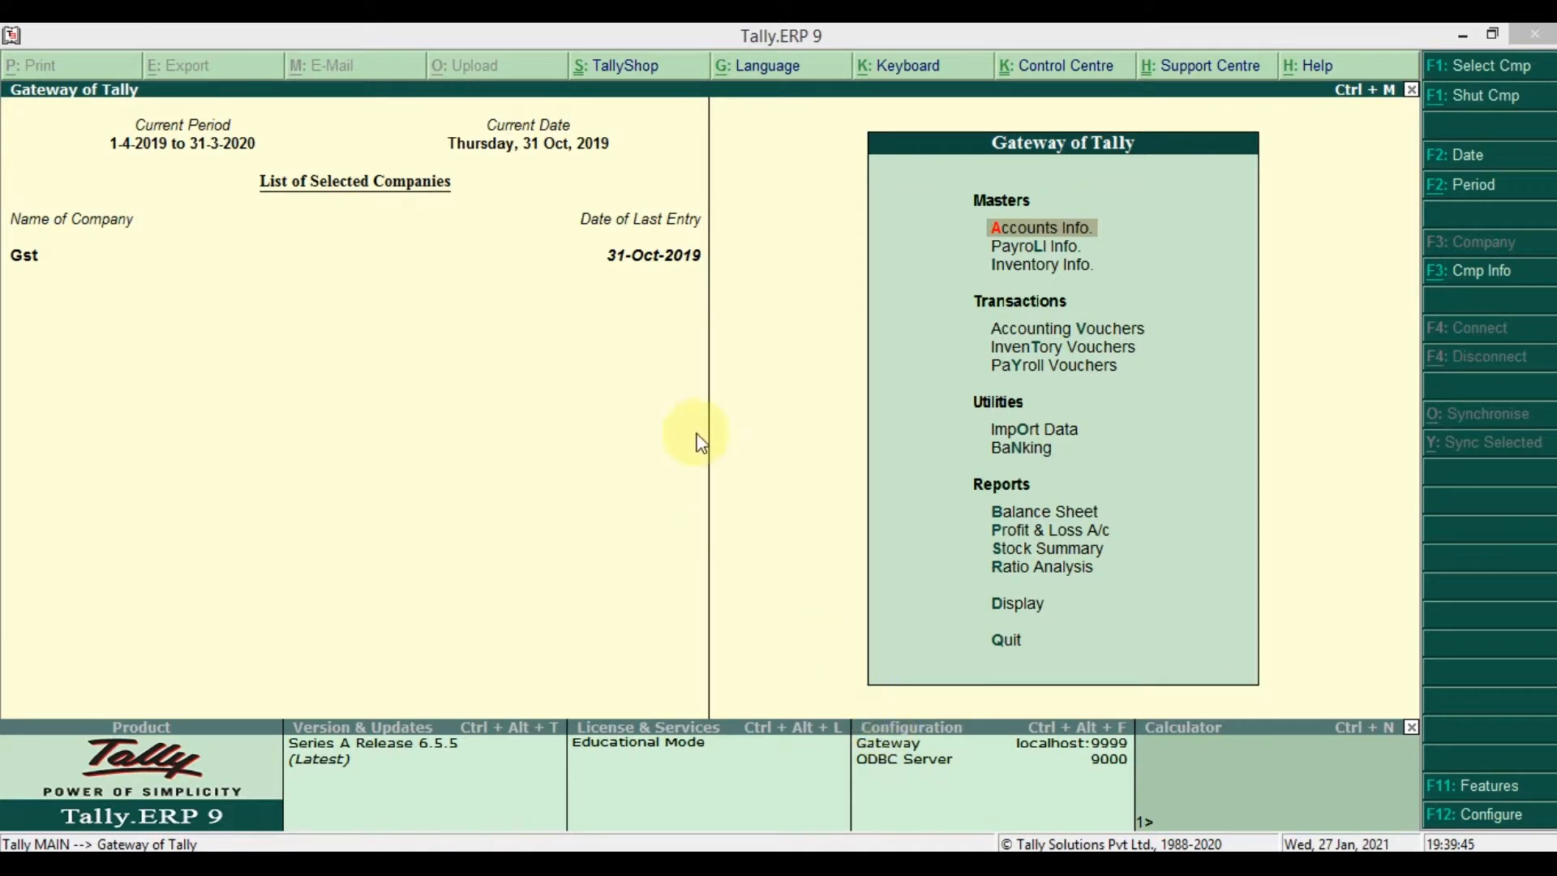
Start a new purchase voucher in accounting voucher entry and switch it from invoice mode to voucher mode
click(374, 386)
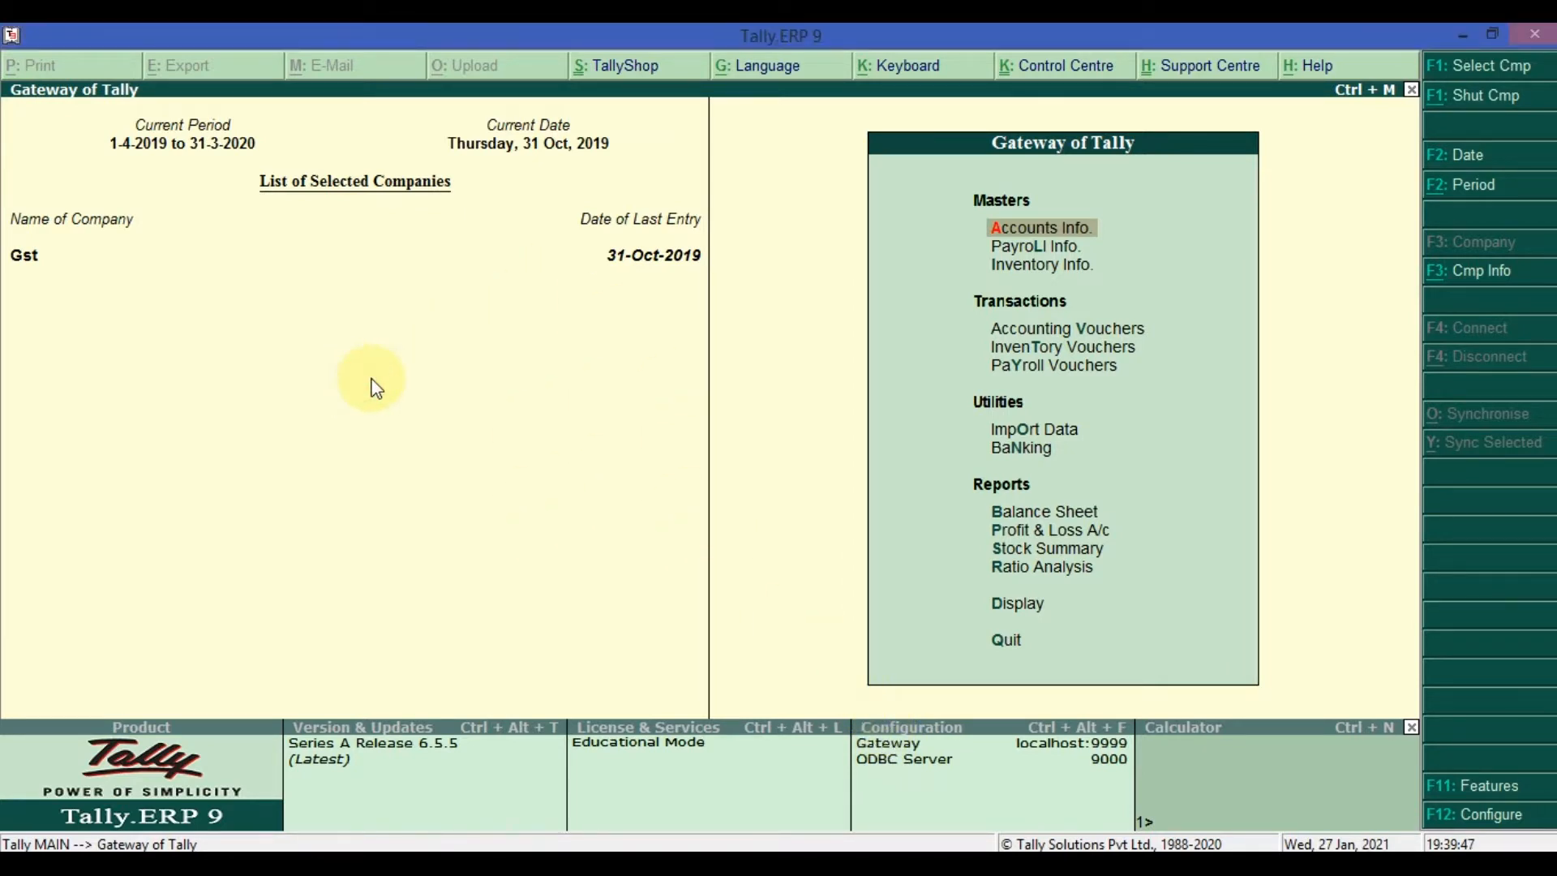
key(Down)
key(Down)
key(Down)
key(Return)
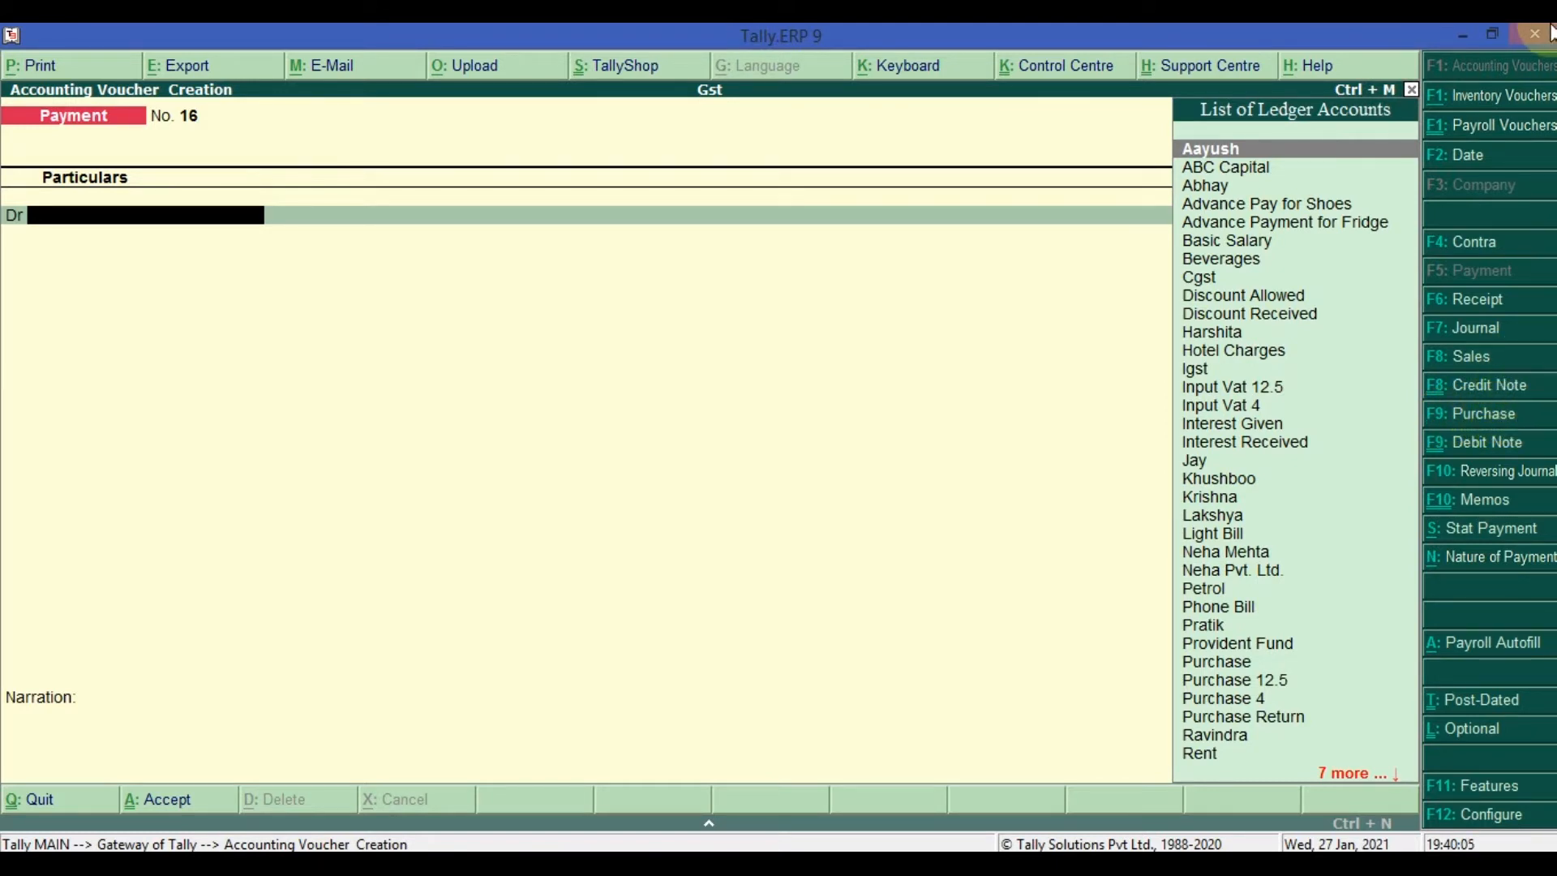
click(1512, 409)
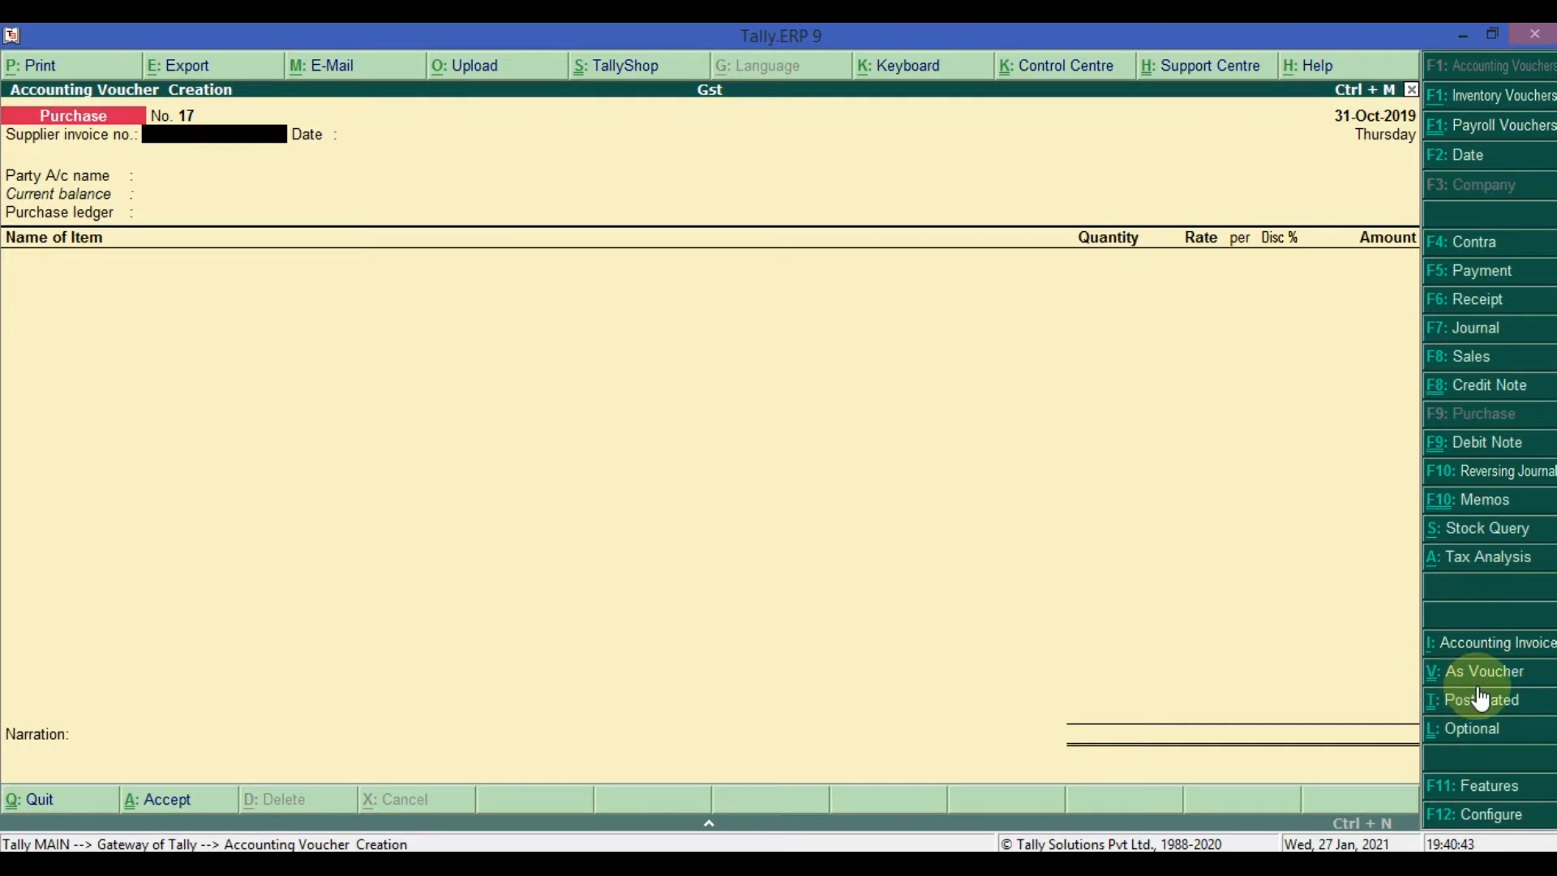
click(1360, 619)
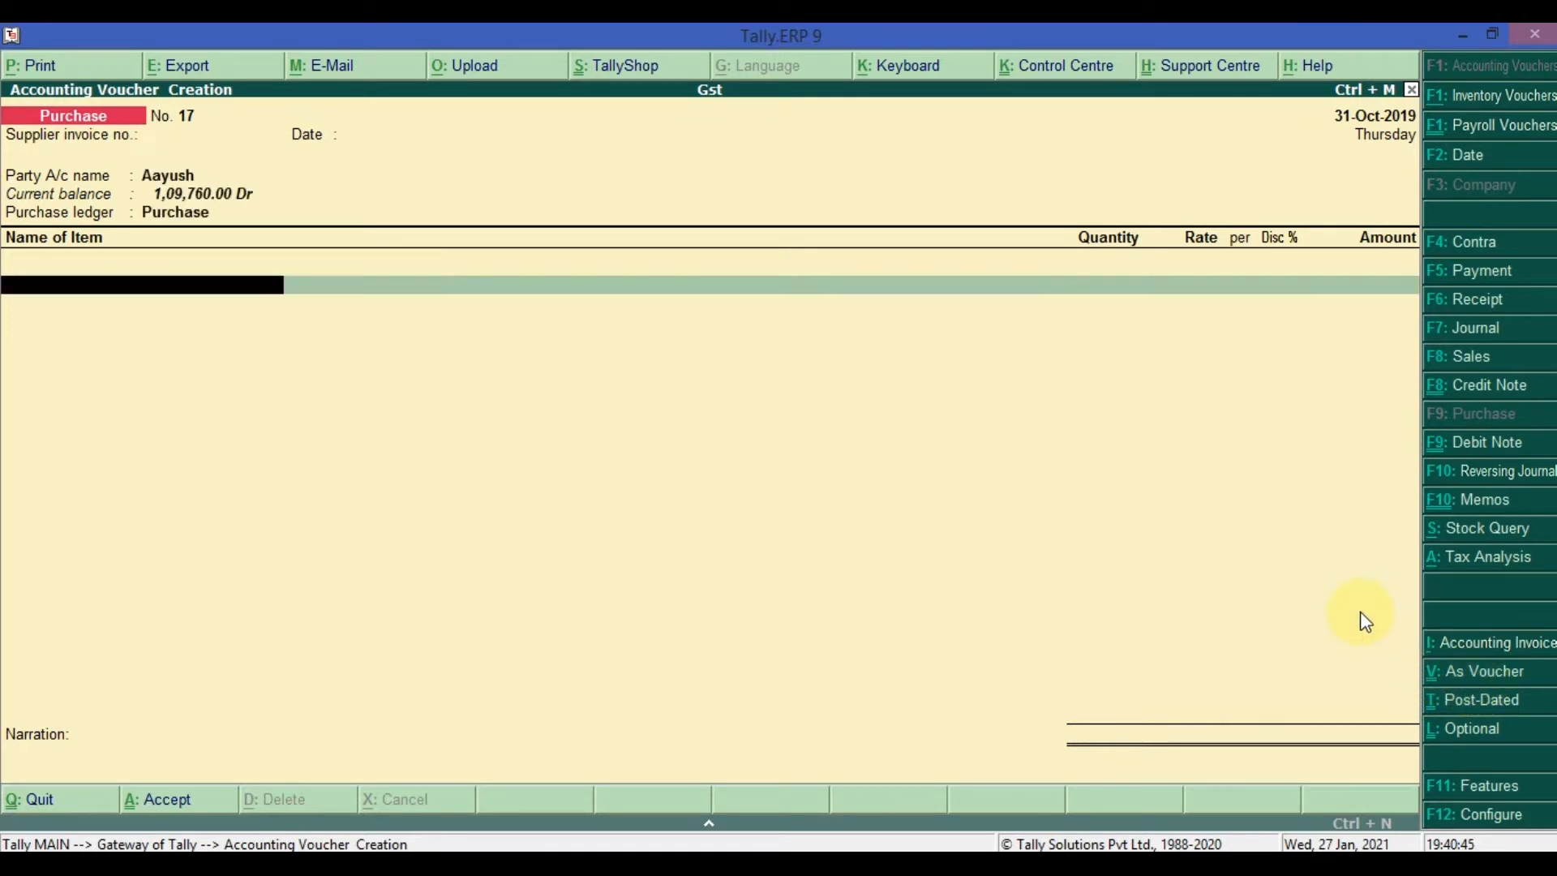
key(ctrl+v)
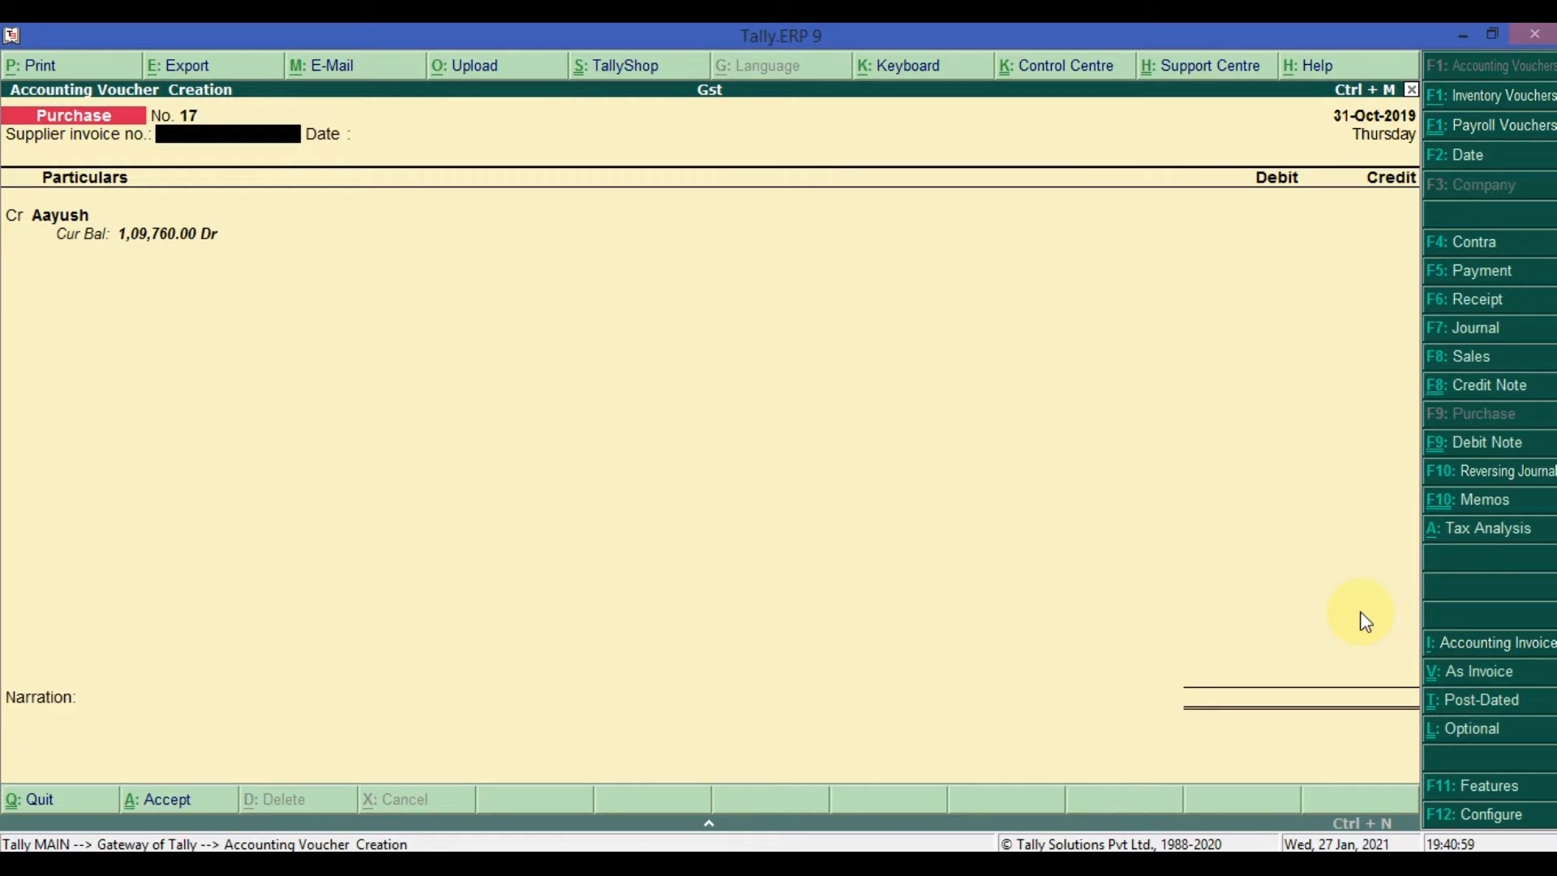
Leave the supplier invoice number and date blank and choose Cash as the credited account
key(Return)
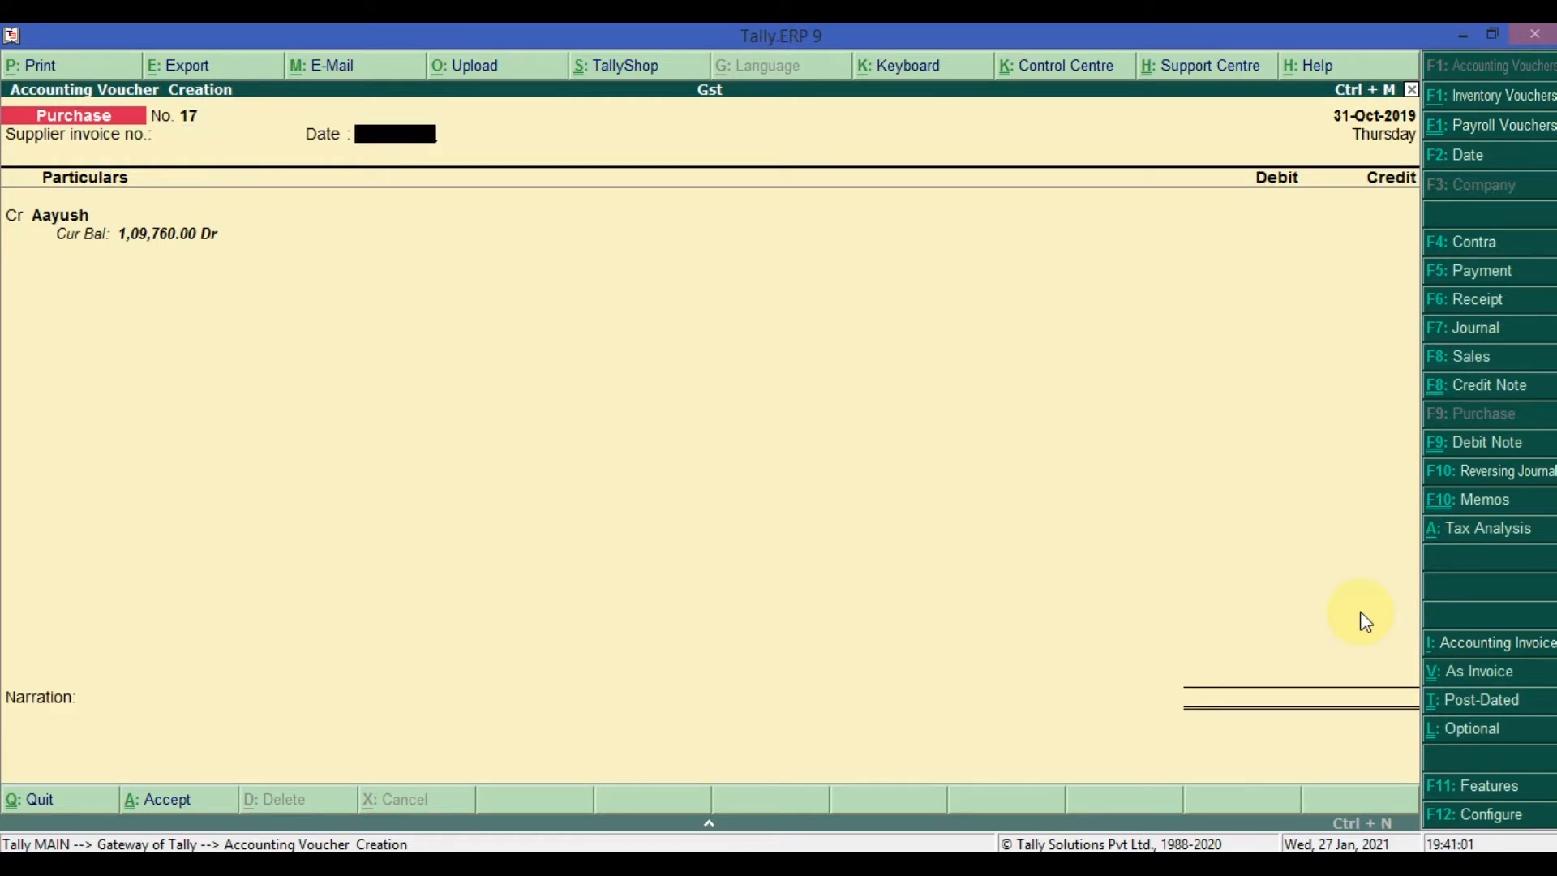
key(Return)
key(BackSpace)
key(BackSpace)
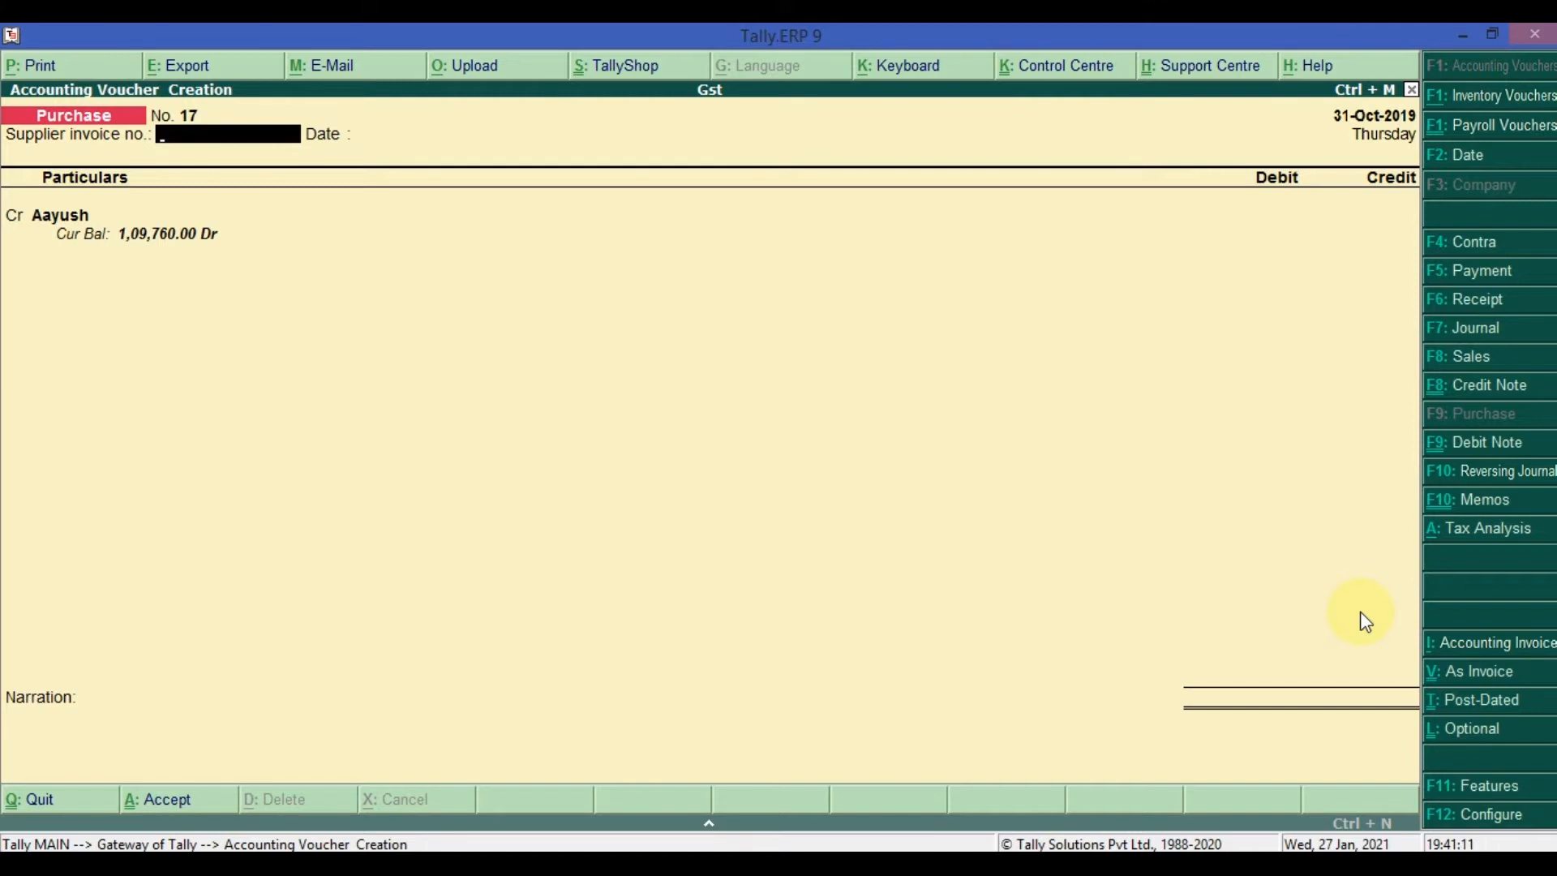
key(Return)
key(Return)
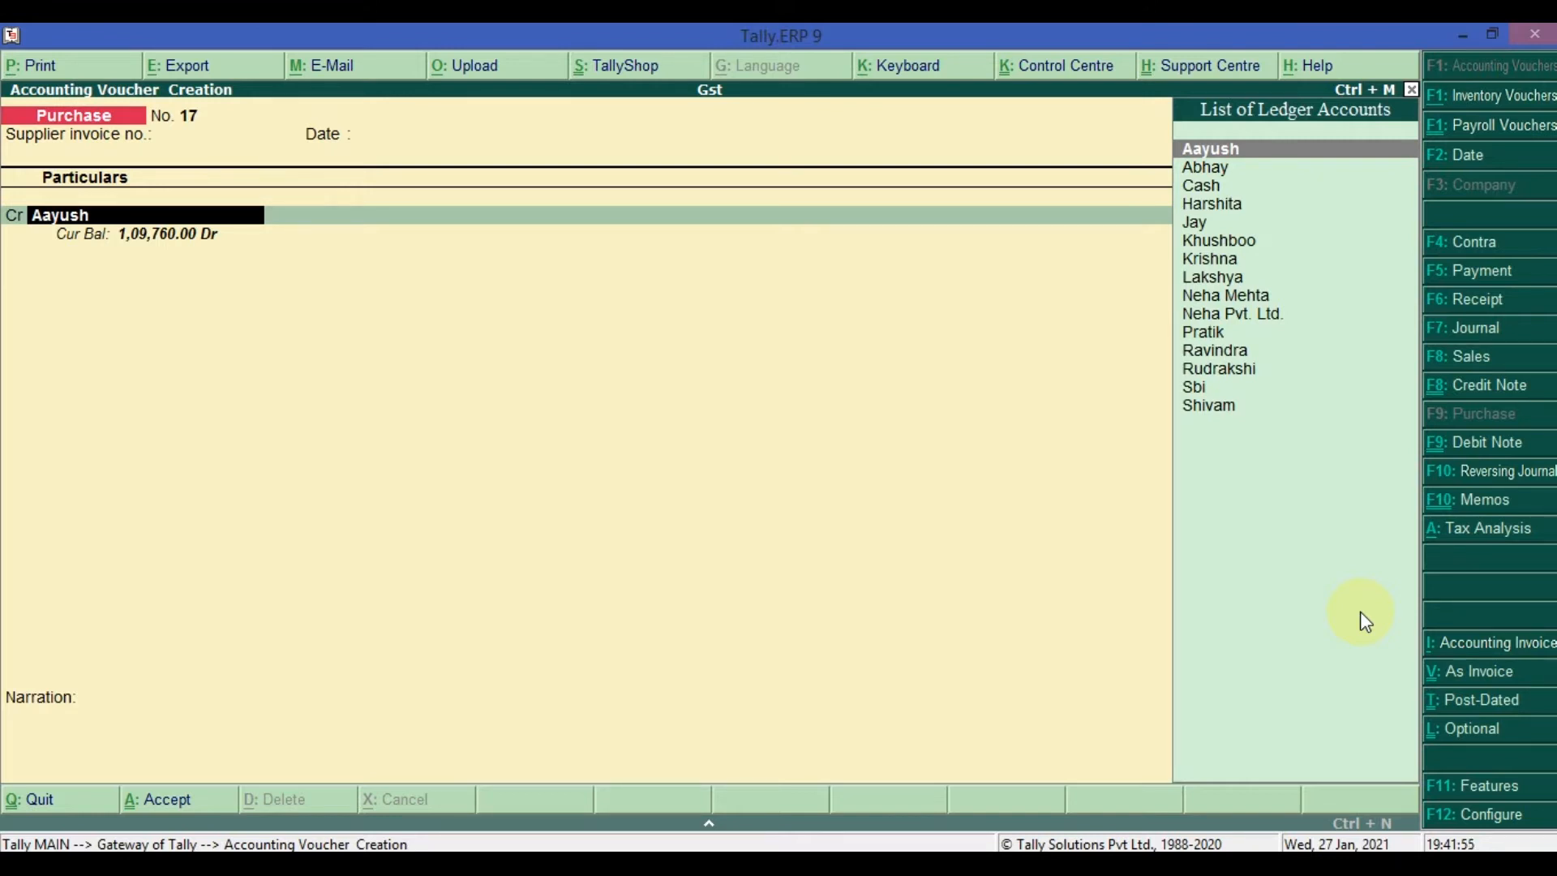
key(Down)
key(Down)
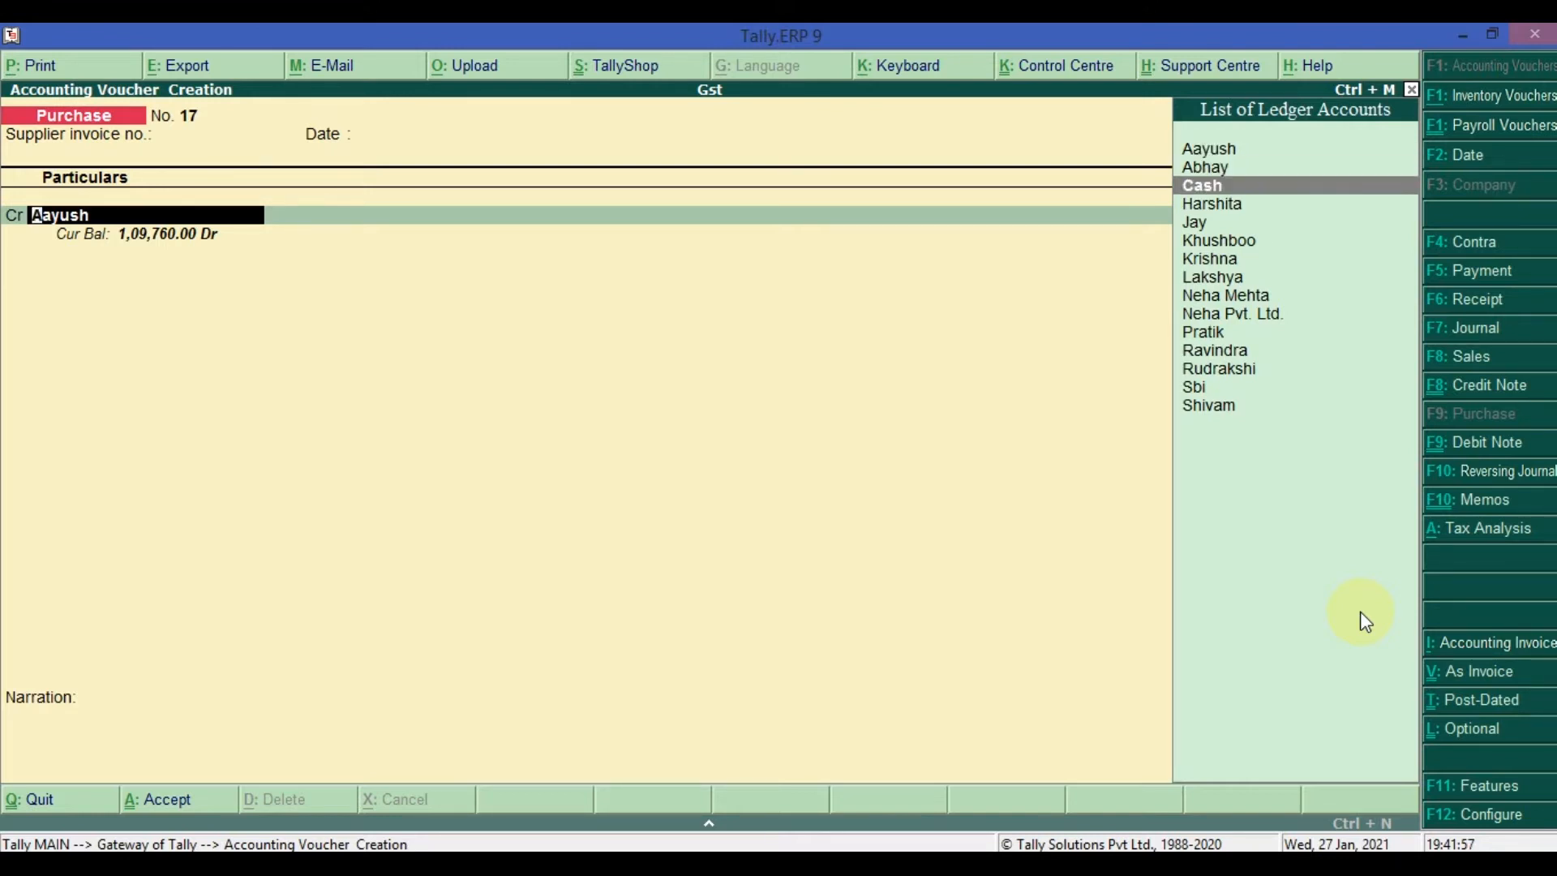
key(Return)
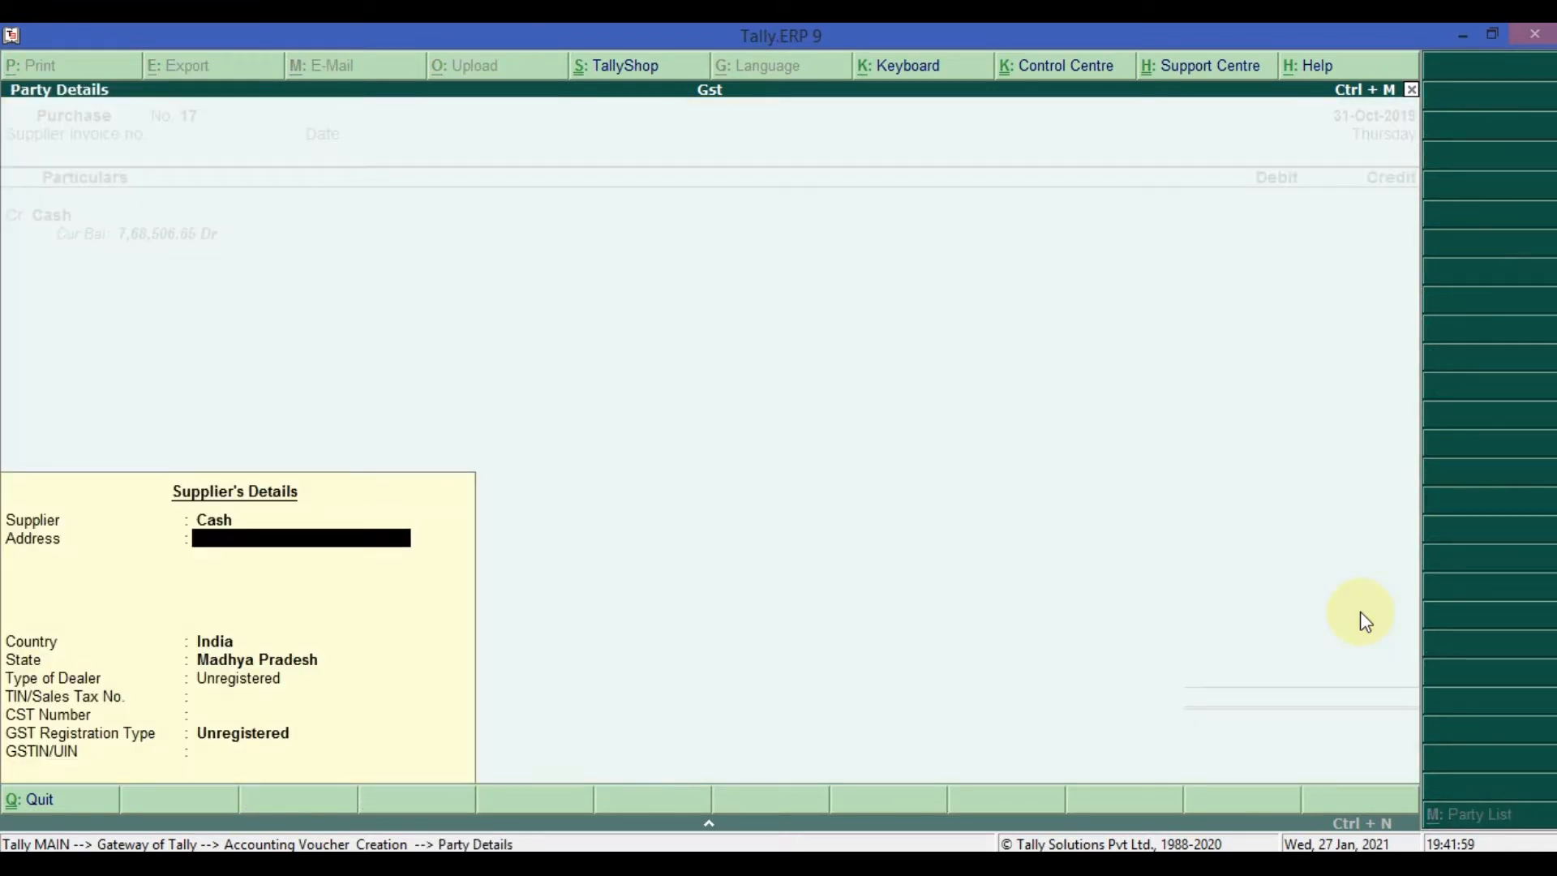
Keep the default supplier's details for Cash and credit it with 10000
key(ctrl+a)
key(BackSpace)
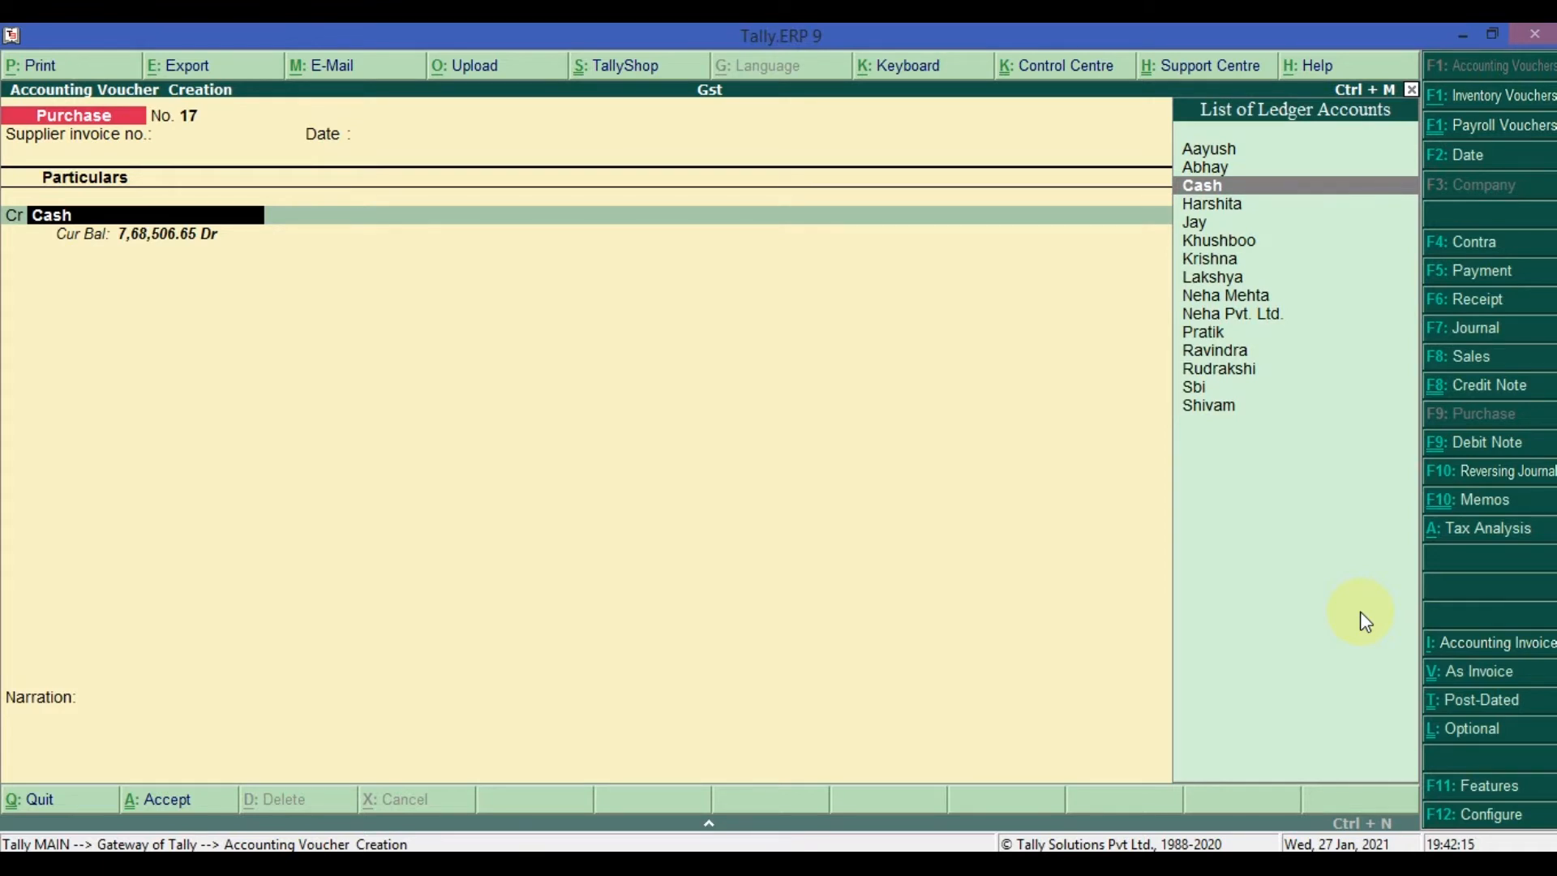
key(Return)
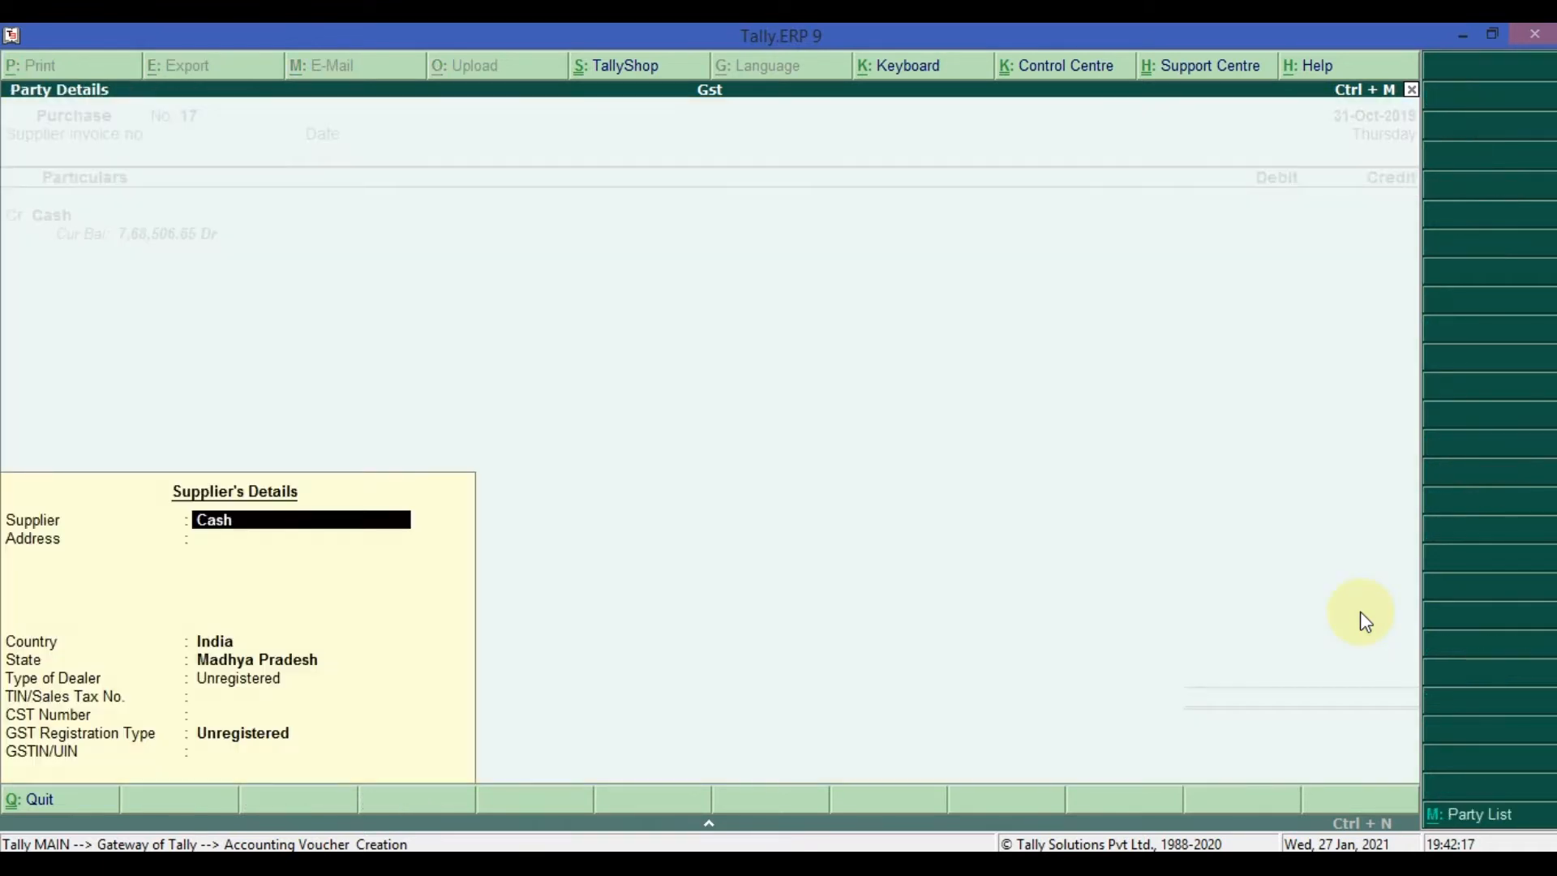
key(Return)
text(10000)
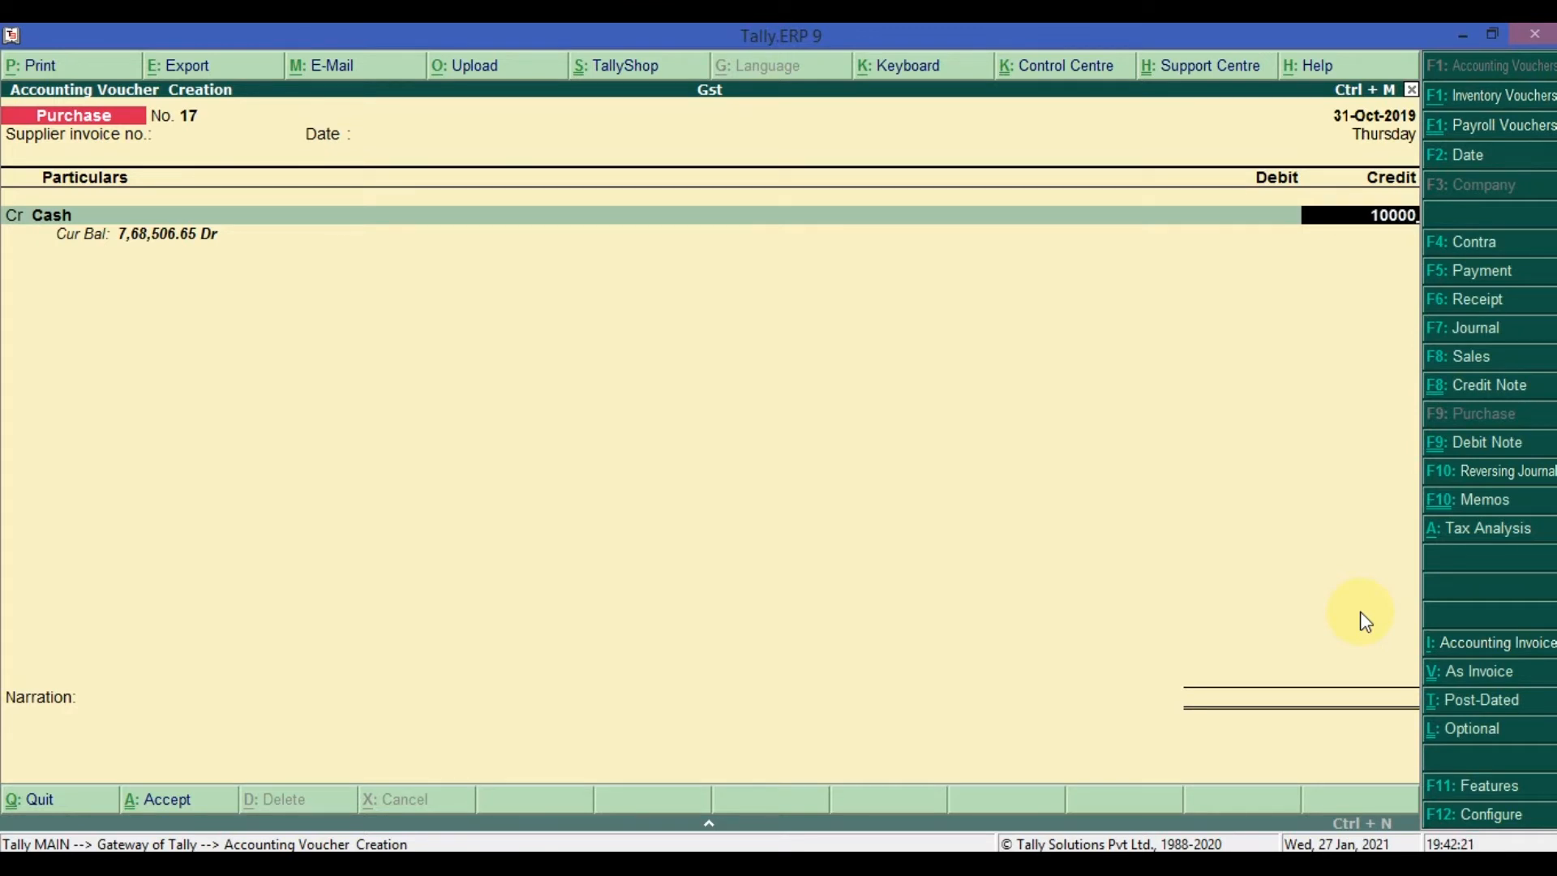
key(Return)
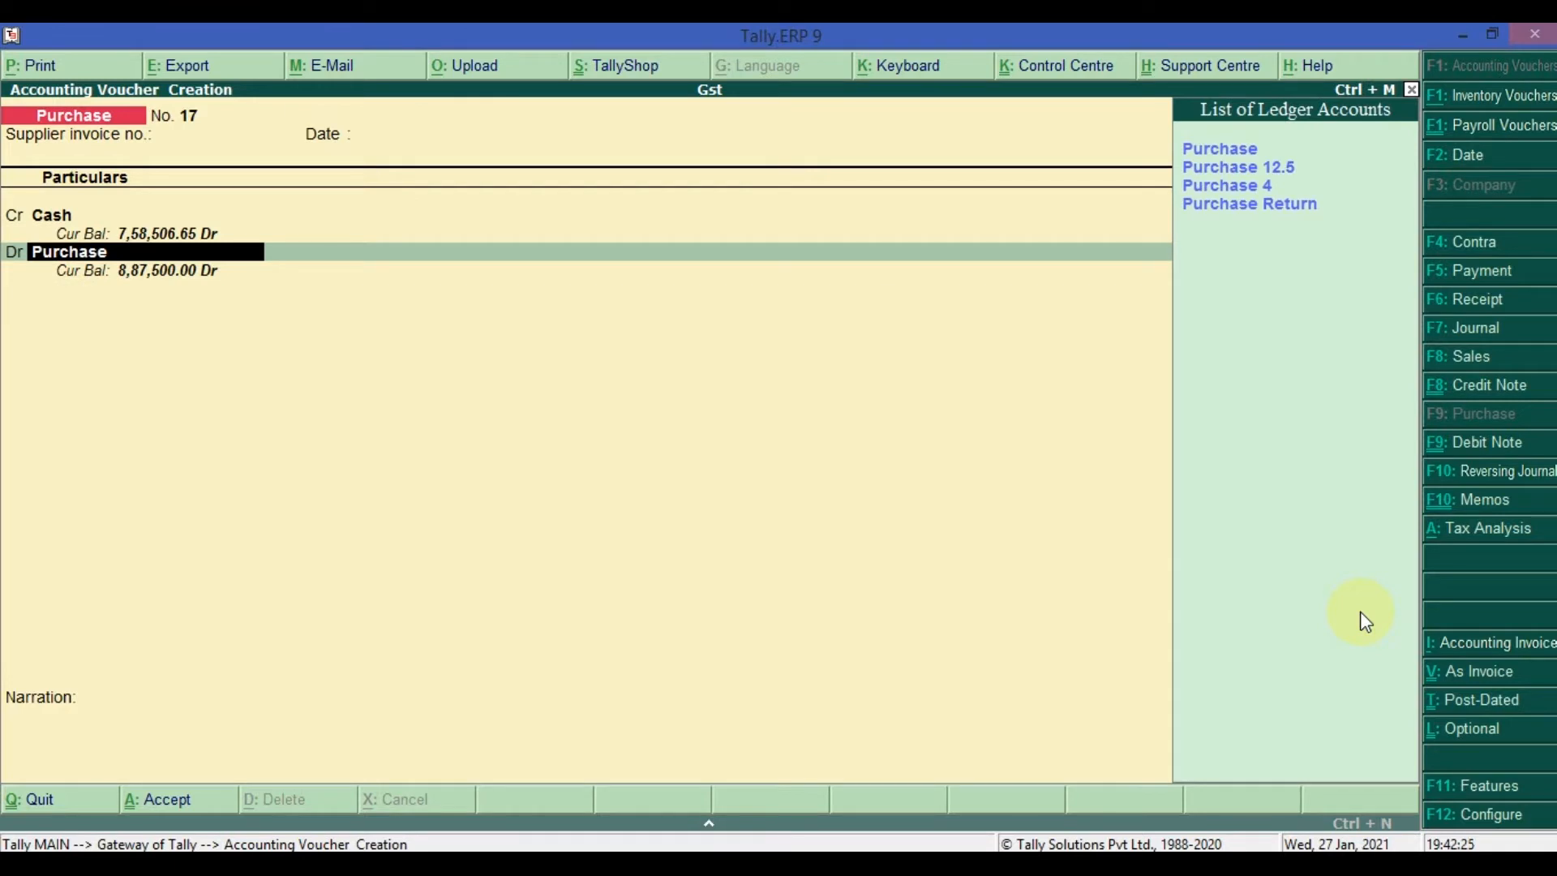
Examine the purchase ledgers offered for the voucher's debit entry
key(Down)
key(Down)
key(Down)
key(Up)
key(Up)
key(Up)
key(Down)
key(Down)
key(Down)
key(Up)
key(Up)
key(Up)
key(Down)
key(Down)
key(Down)
key(Up)
key(Up)
key(Up)
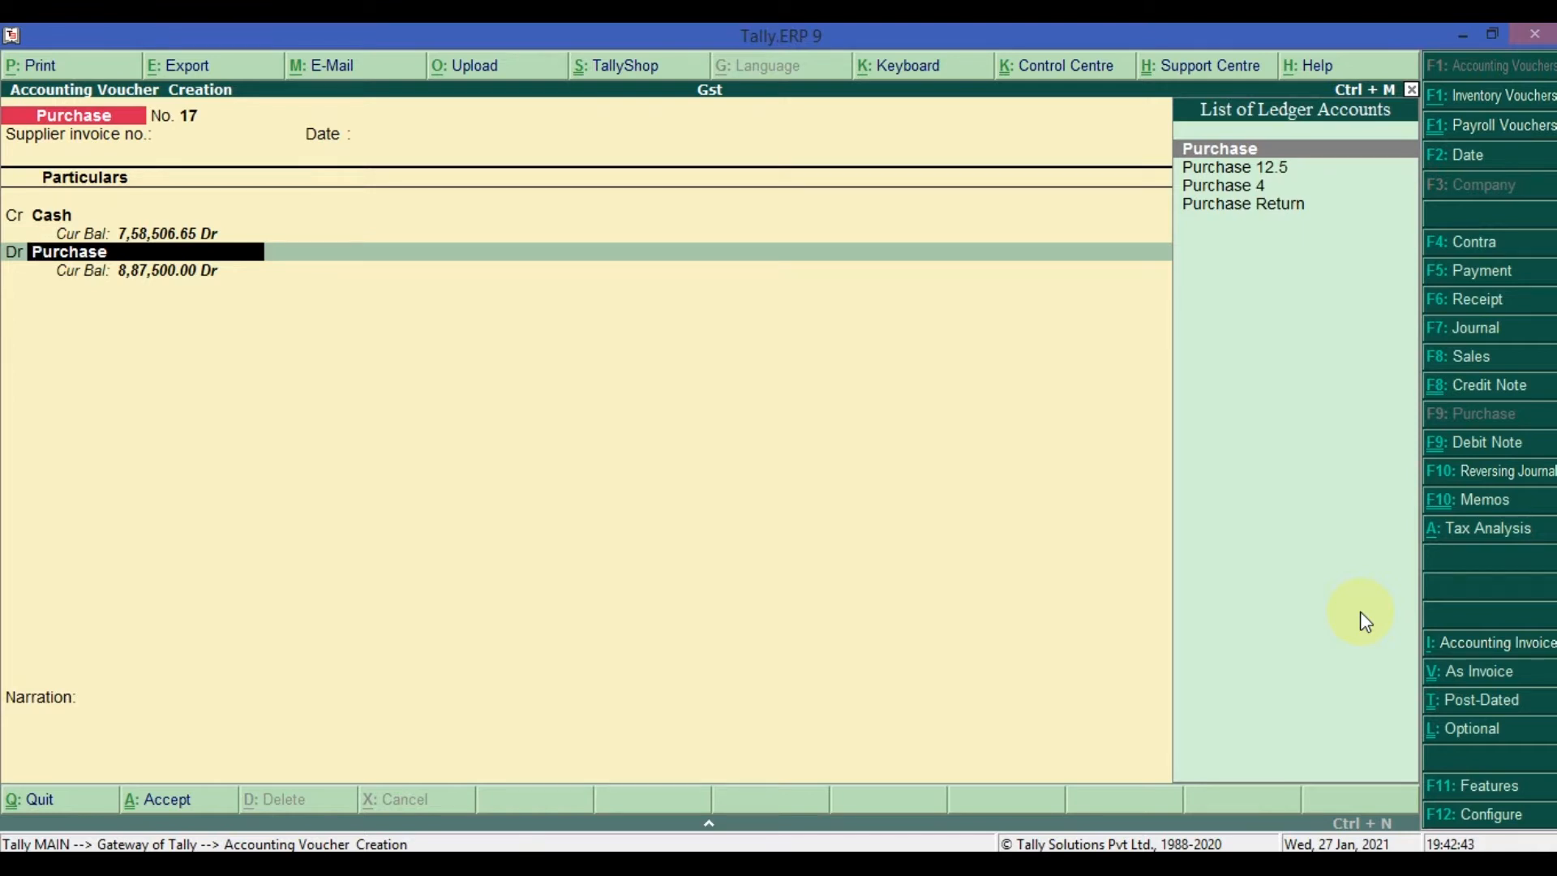
key(Down)
key(Down)
key(Down)
key(Up)
key(Up)
key(Up)
Try Purchase as the debit ledger without allocating inventory, and discard the unsaved voucher
key(Return)
key(Escape)
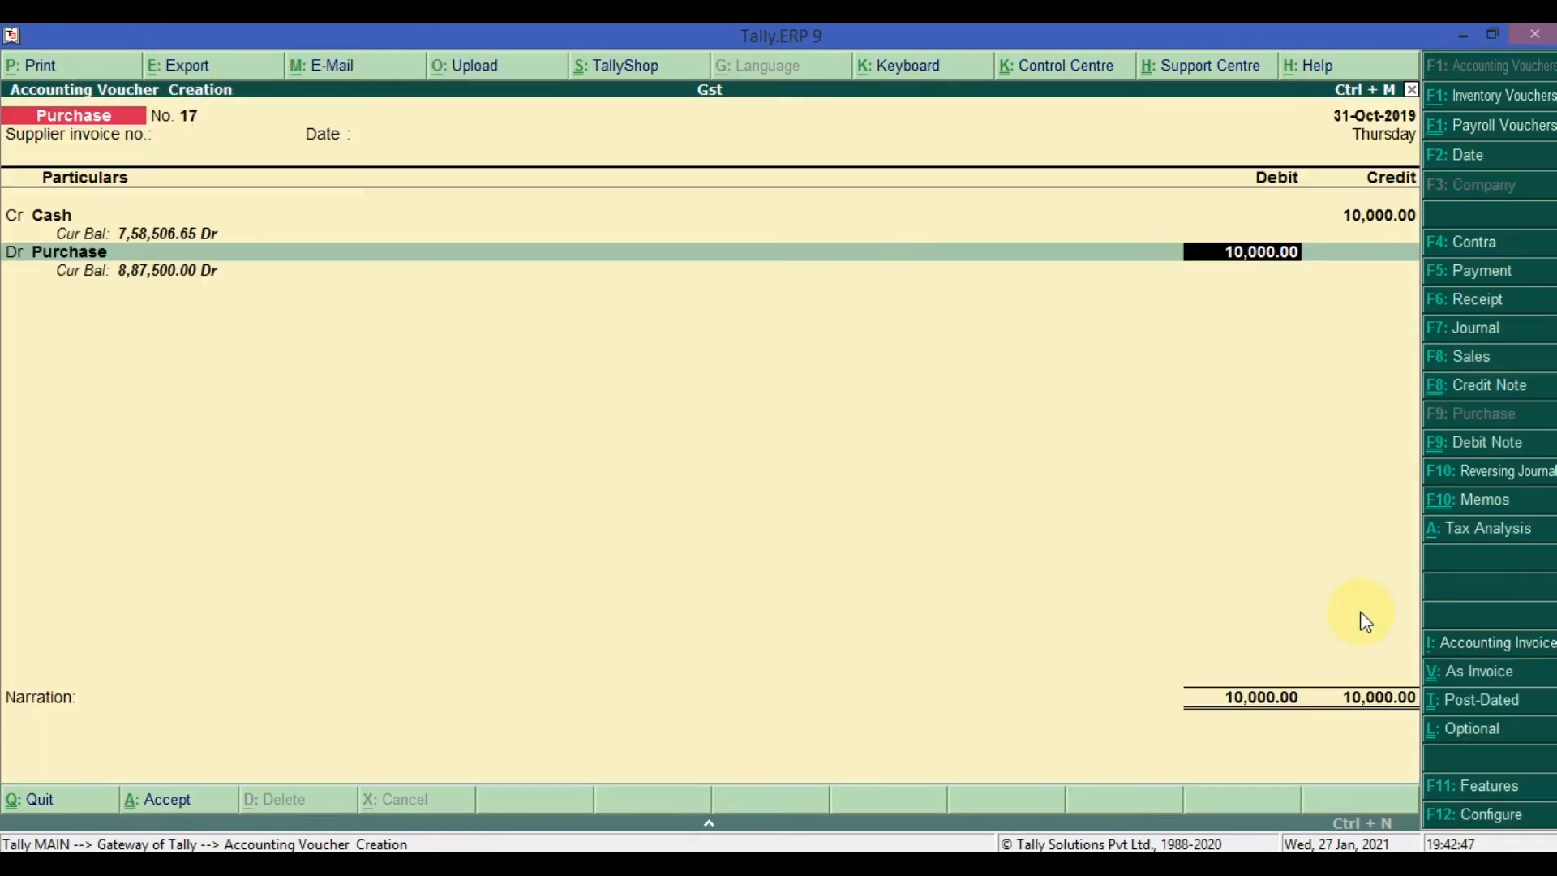
key(BackSpace)
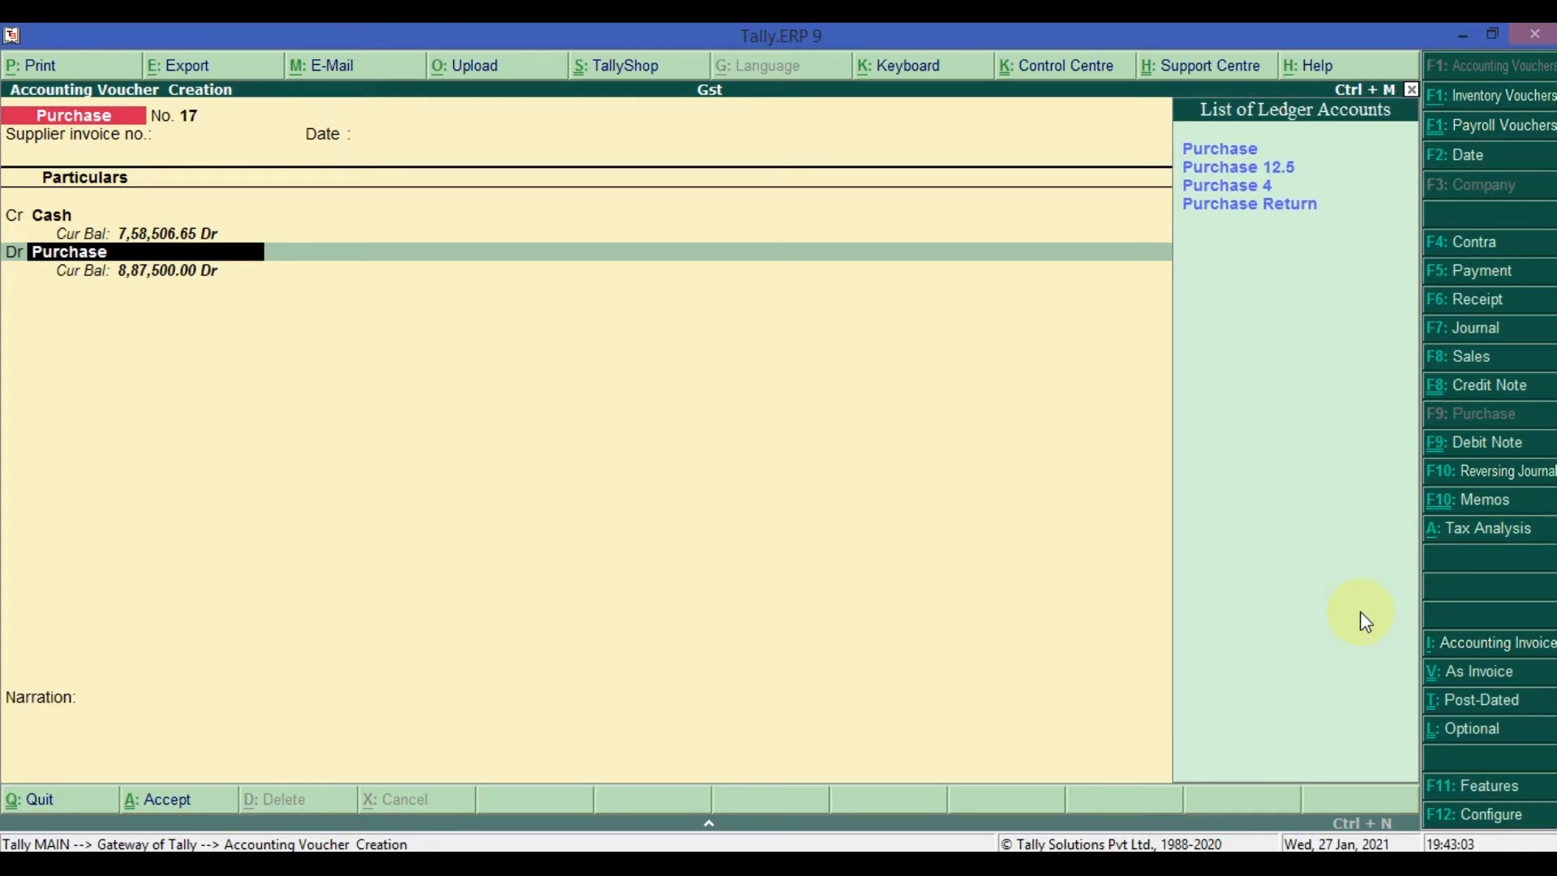
key(Escape)
key(Escape)
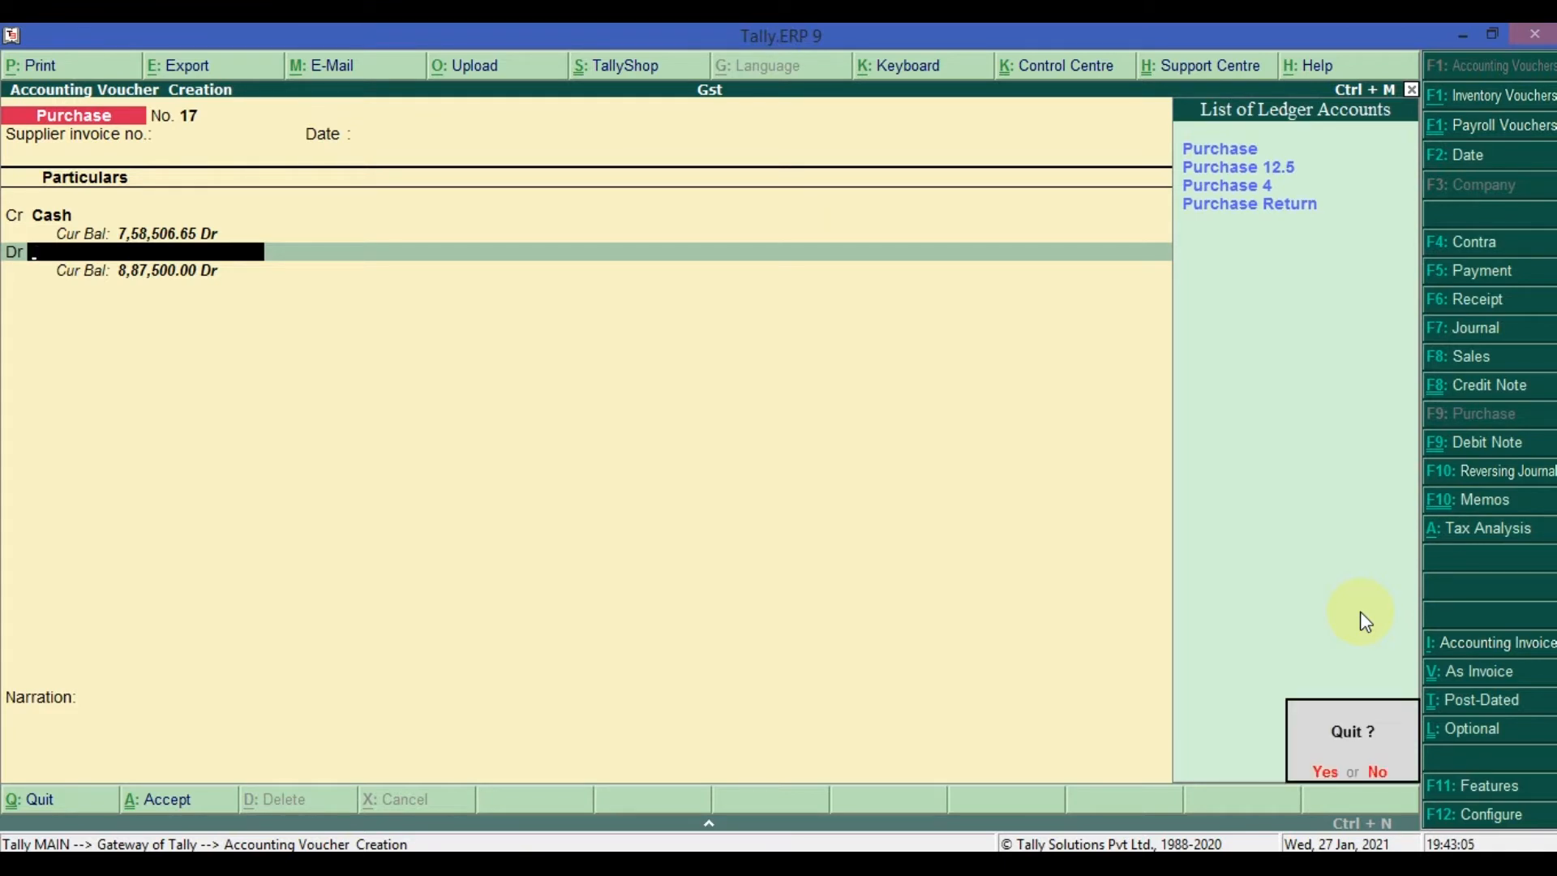
key(Return)
Check the Purchase Accounts group in the trial balance and return to the Gateway of Tally
key(Up)
key(Up)
key(Up)
key(Up)
key(Up)
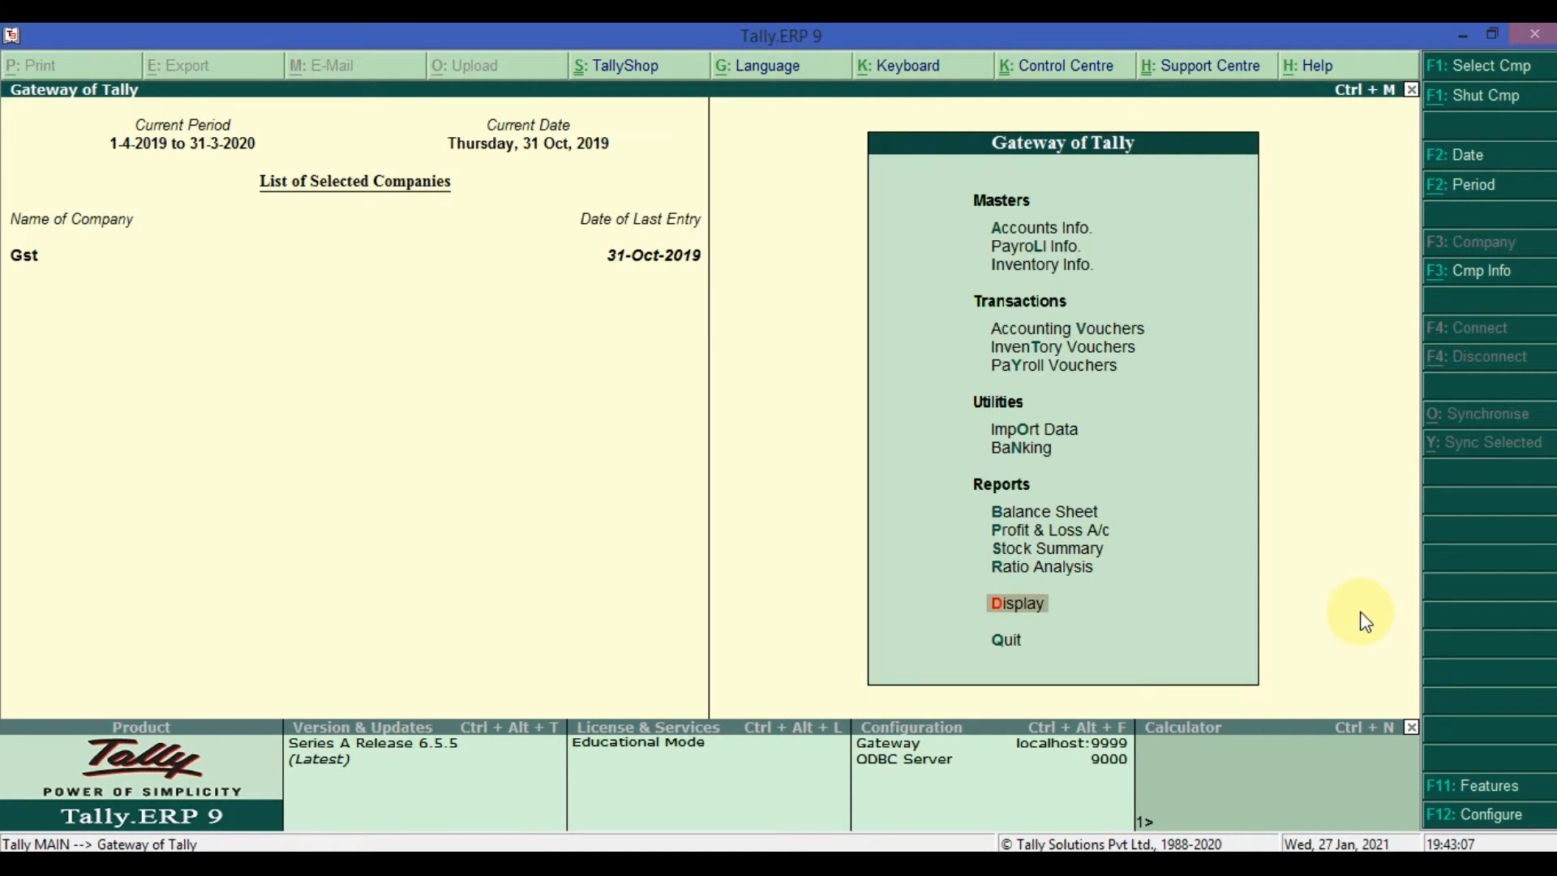
key(Return)
key(Return)
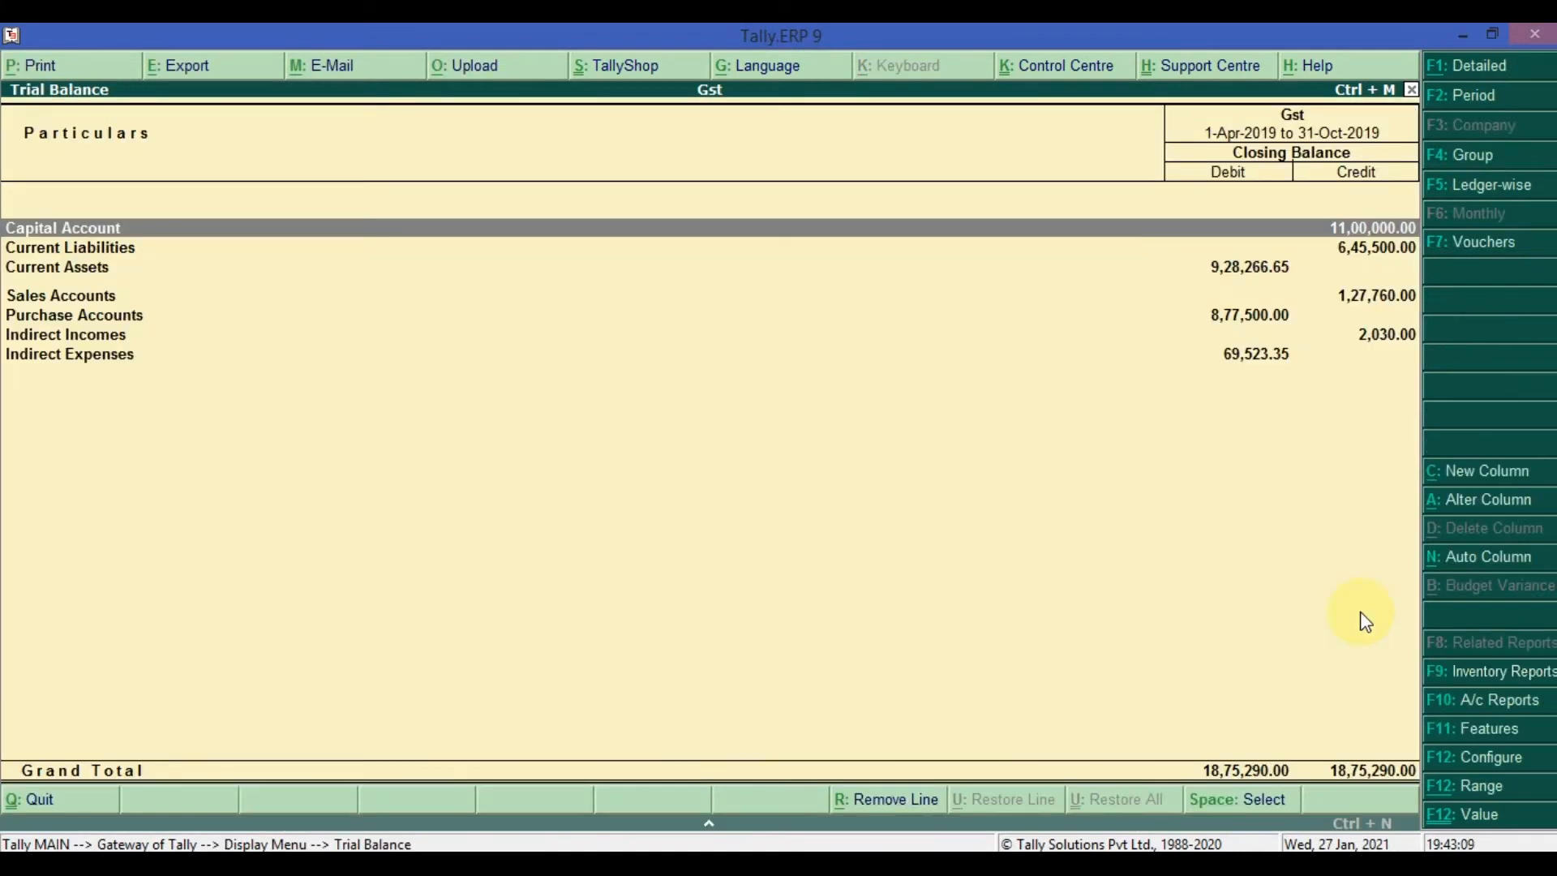
key(Down)
key(Down)
key(Down)
key(Down)
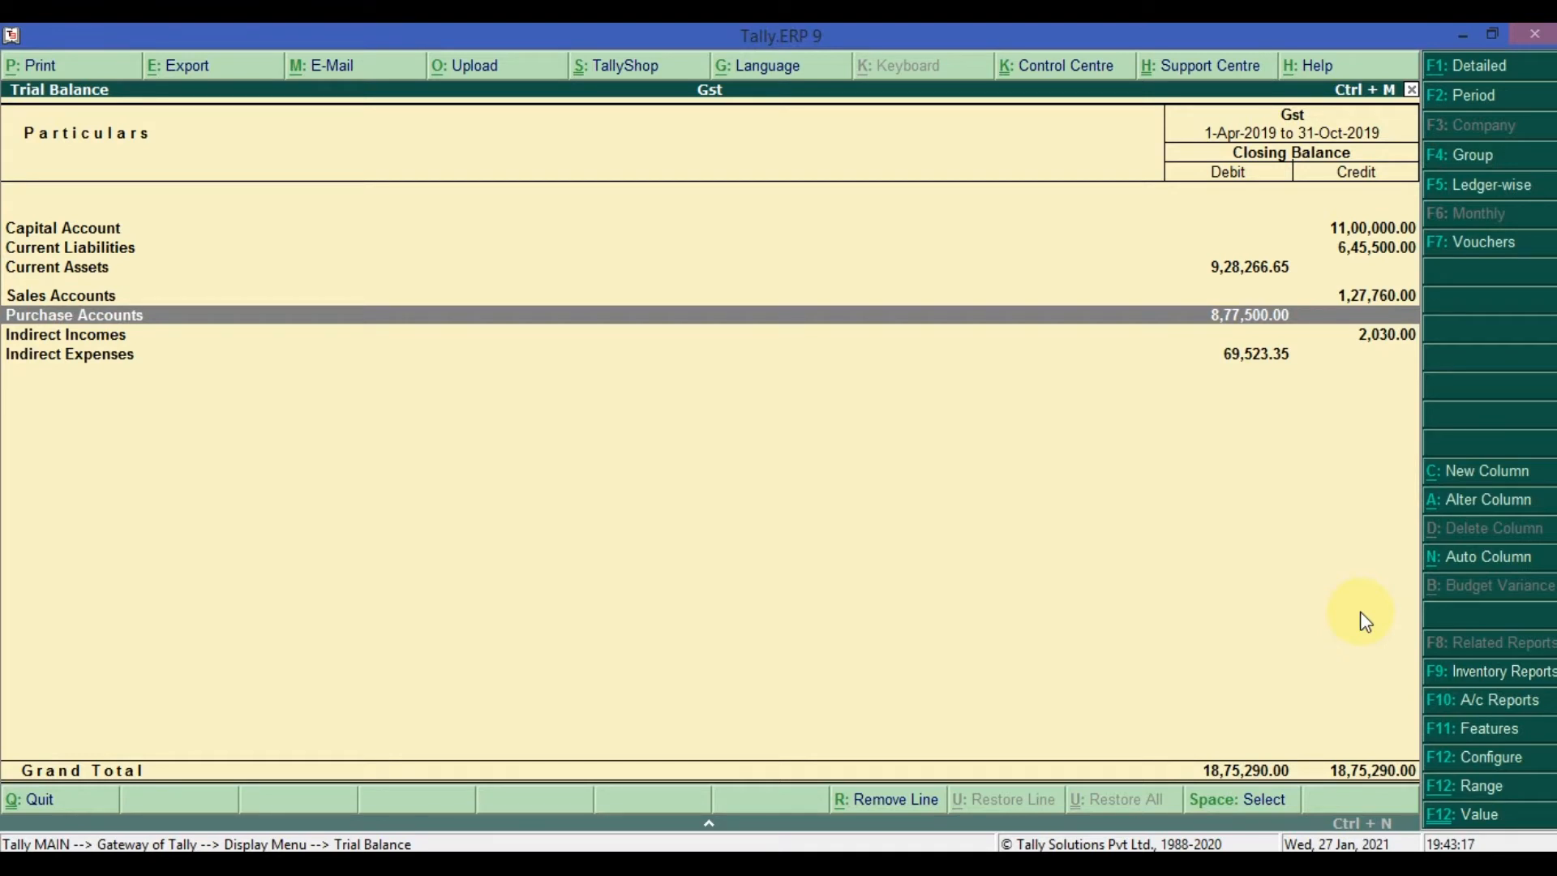
key(Return)
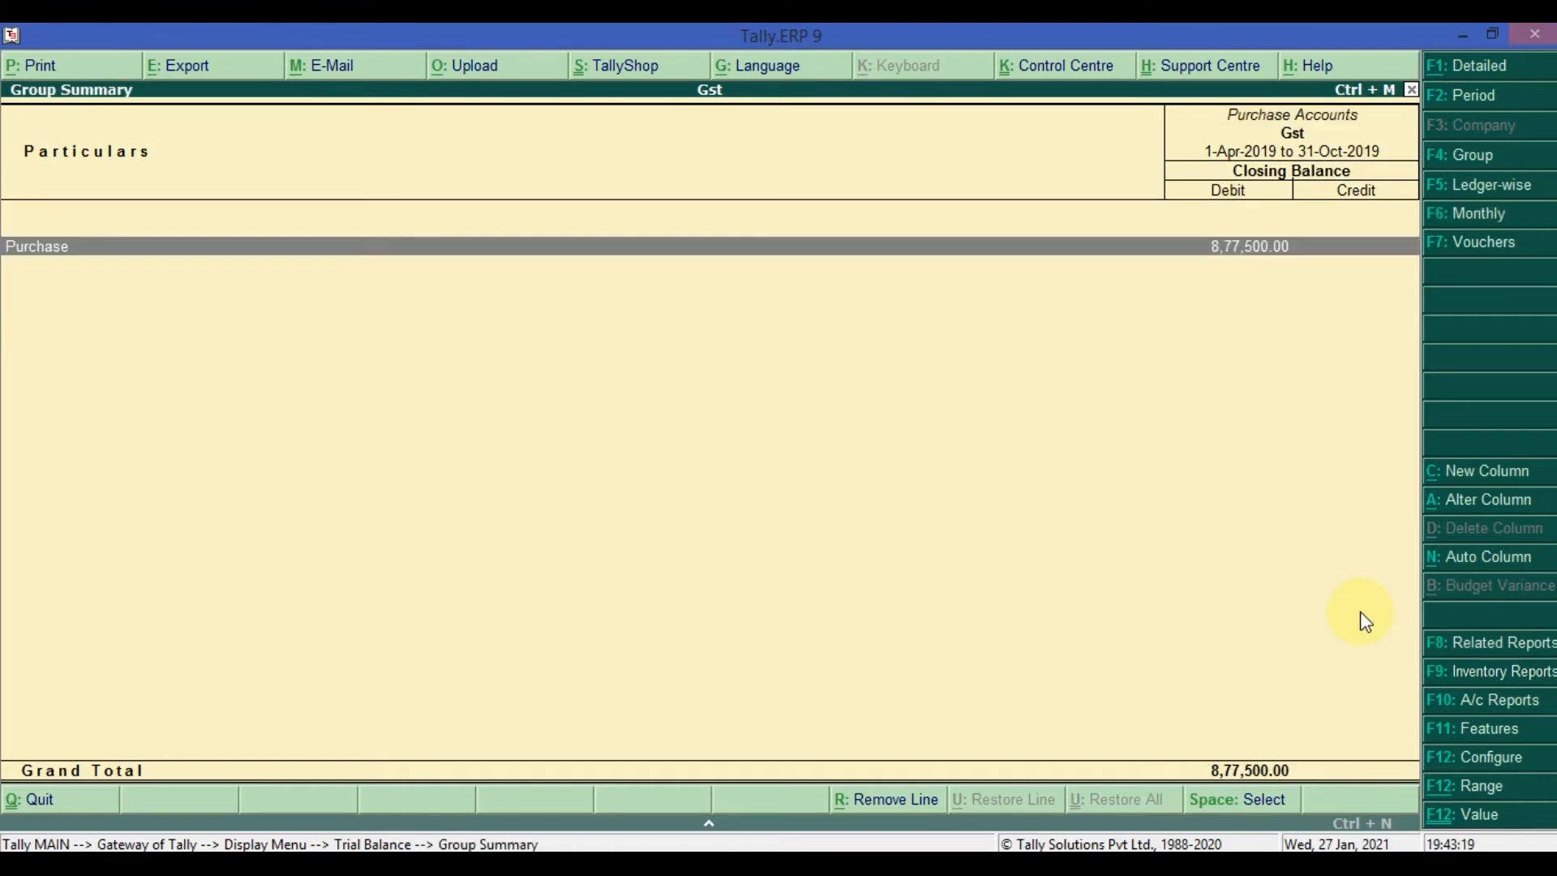
key(Escape)
key(Escape)
key(Escape)
Start a new purchase voucher, leaving the supplier invoice number and date blank
key(Down)
key(Down)
key(Down)
key(Down)
key(Down)
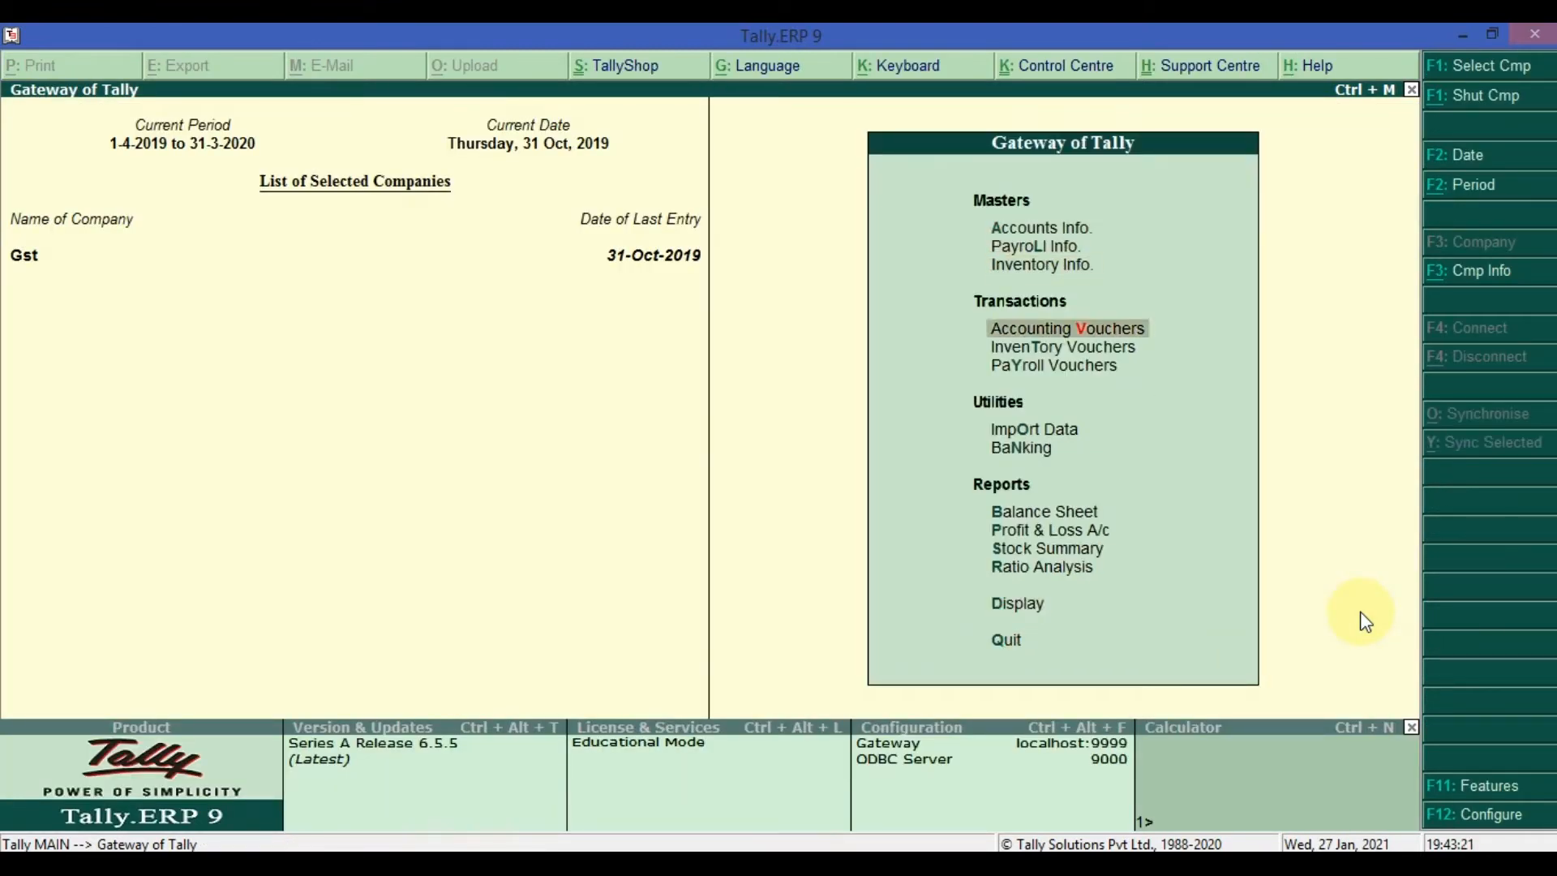
key(Return)
key(Return)
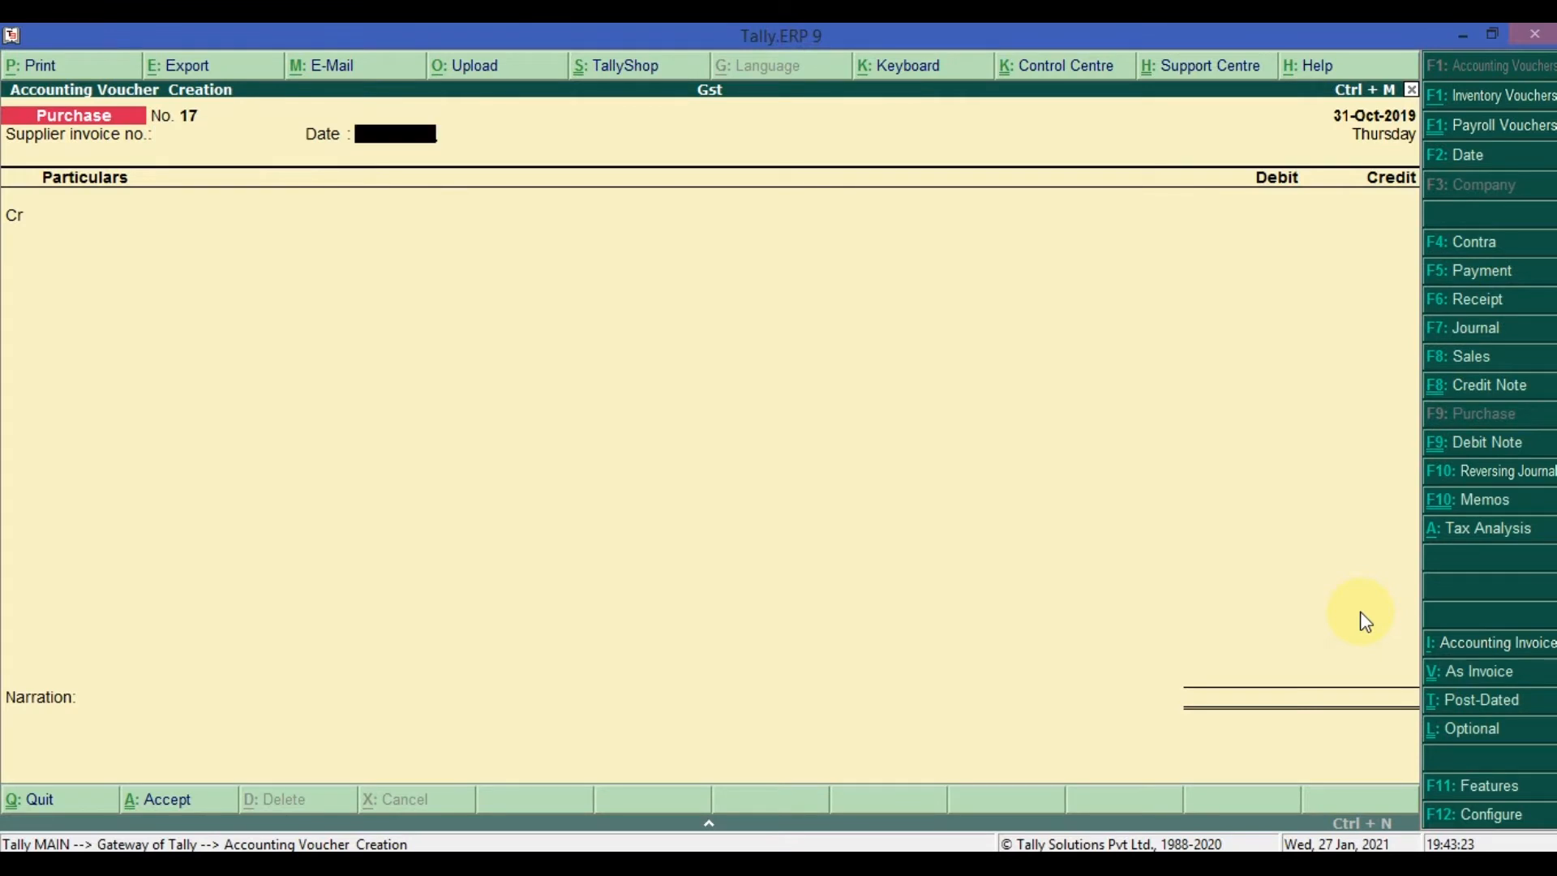
key(Return)
Credit Cash with 10000 in the purchase voucher, keeping the default supplier's details
key(Down)
key(Down)
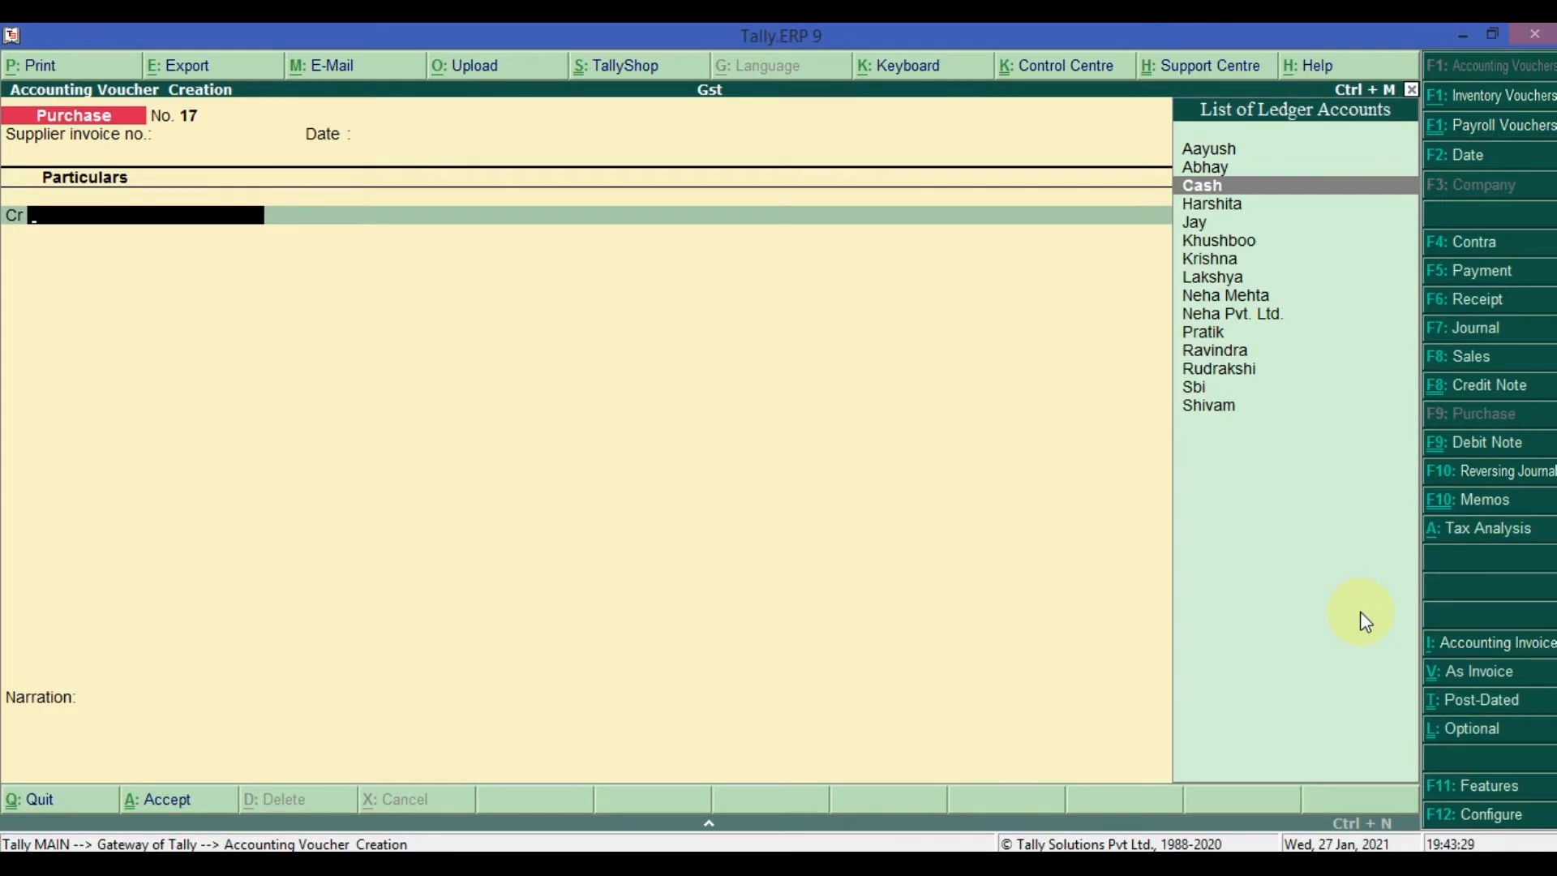
key(Return)
key(Return)
text(10000)
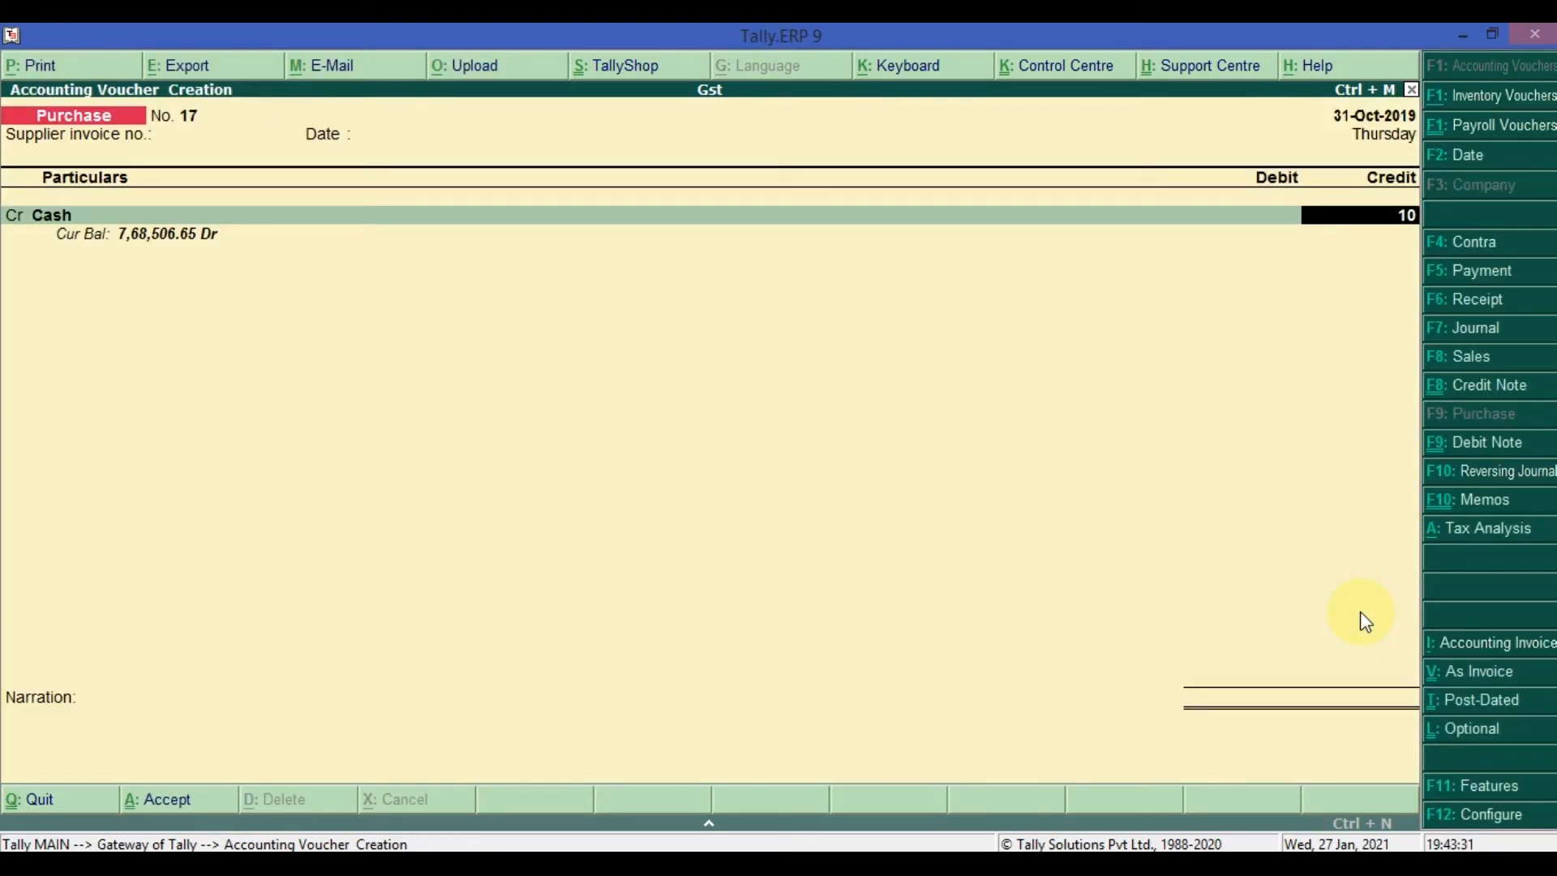
key(Return)
key(Return)
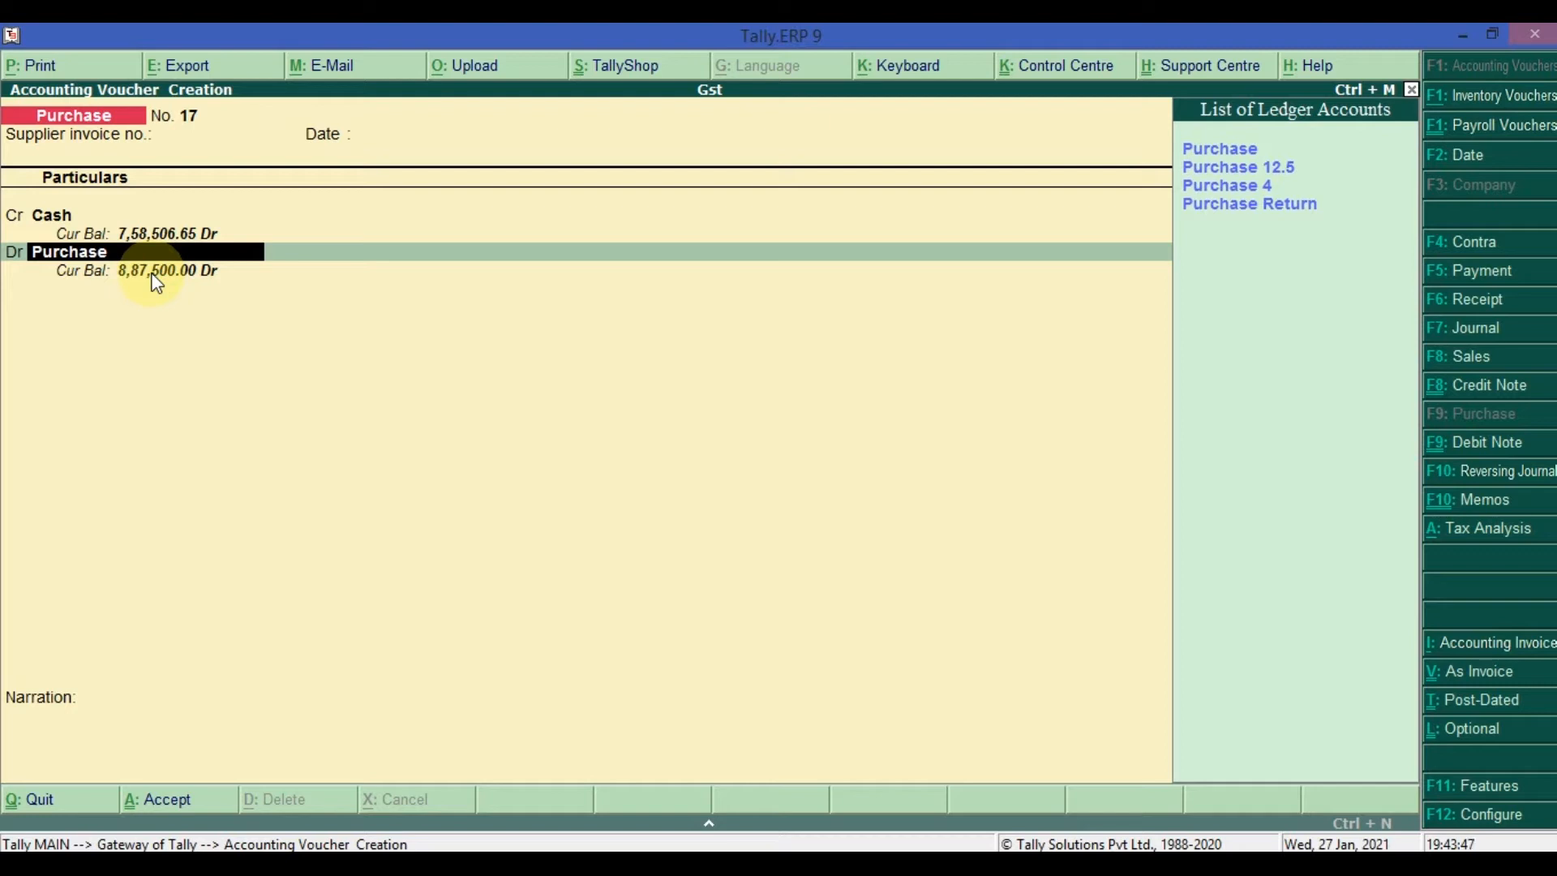
key(Return)
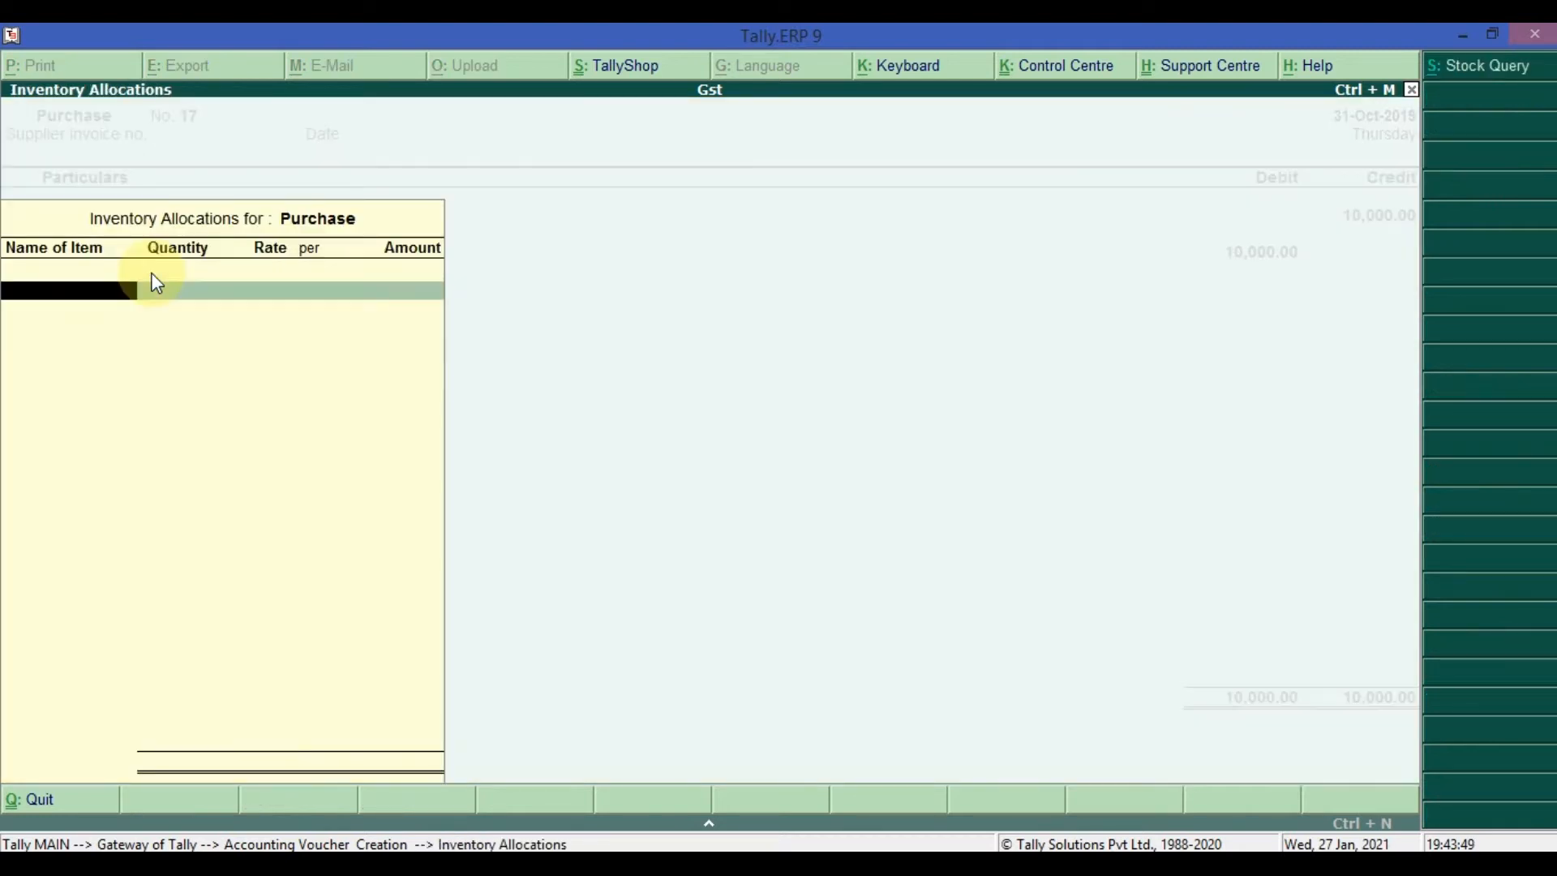
key(Escape)
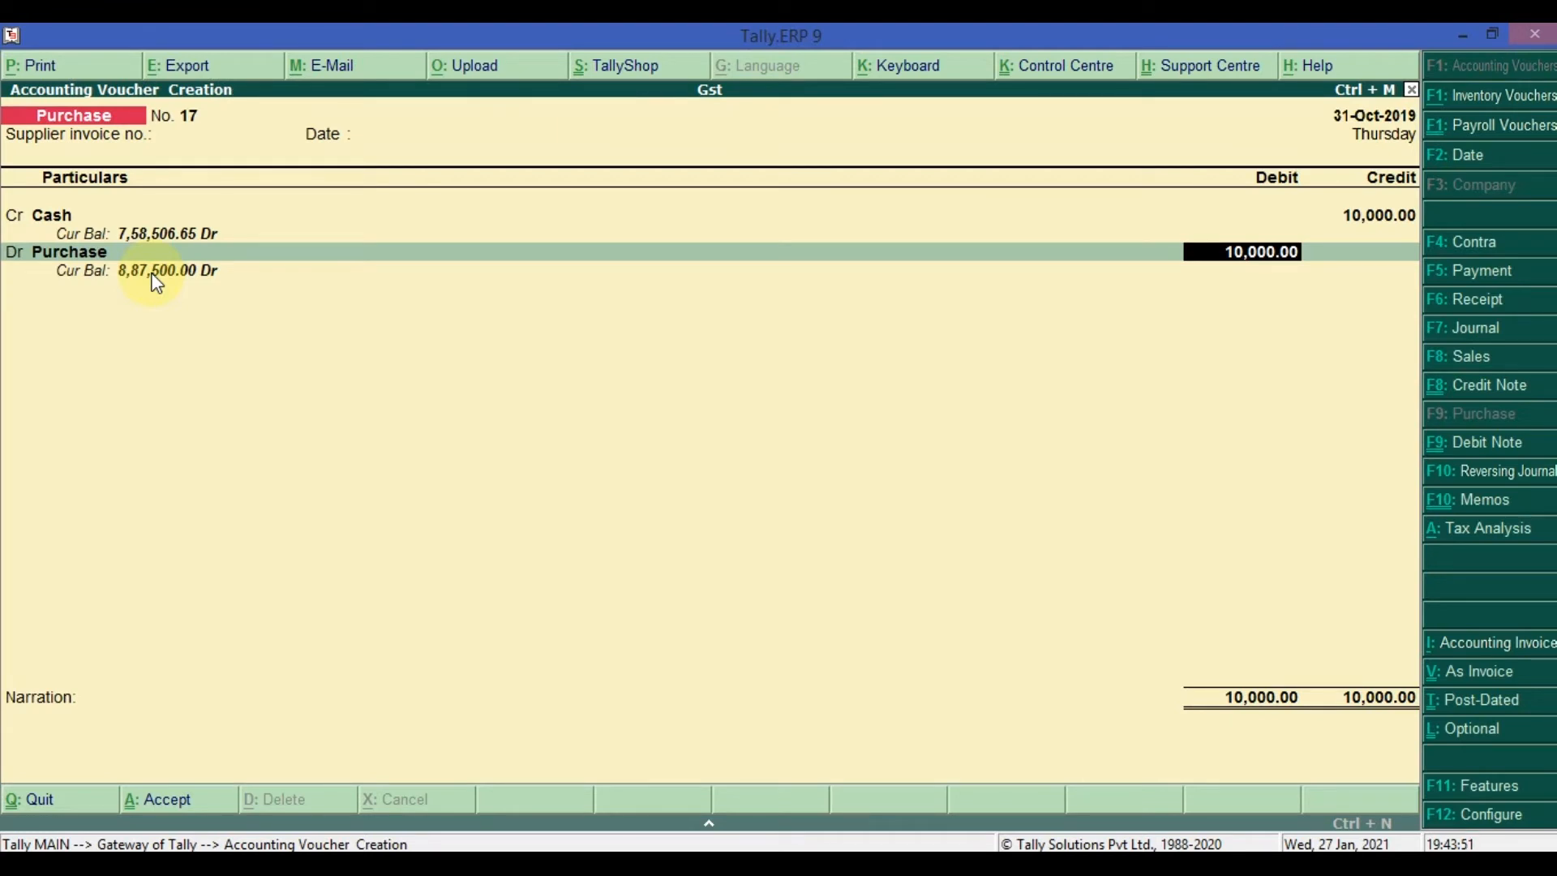
key(BackSpace)
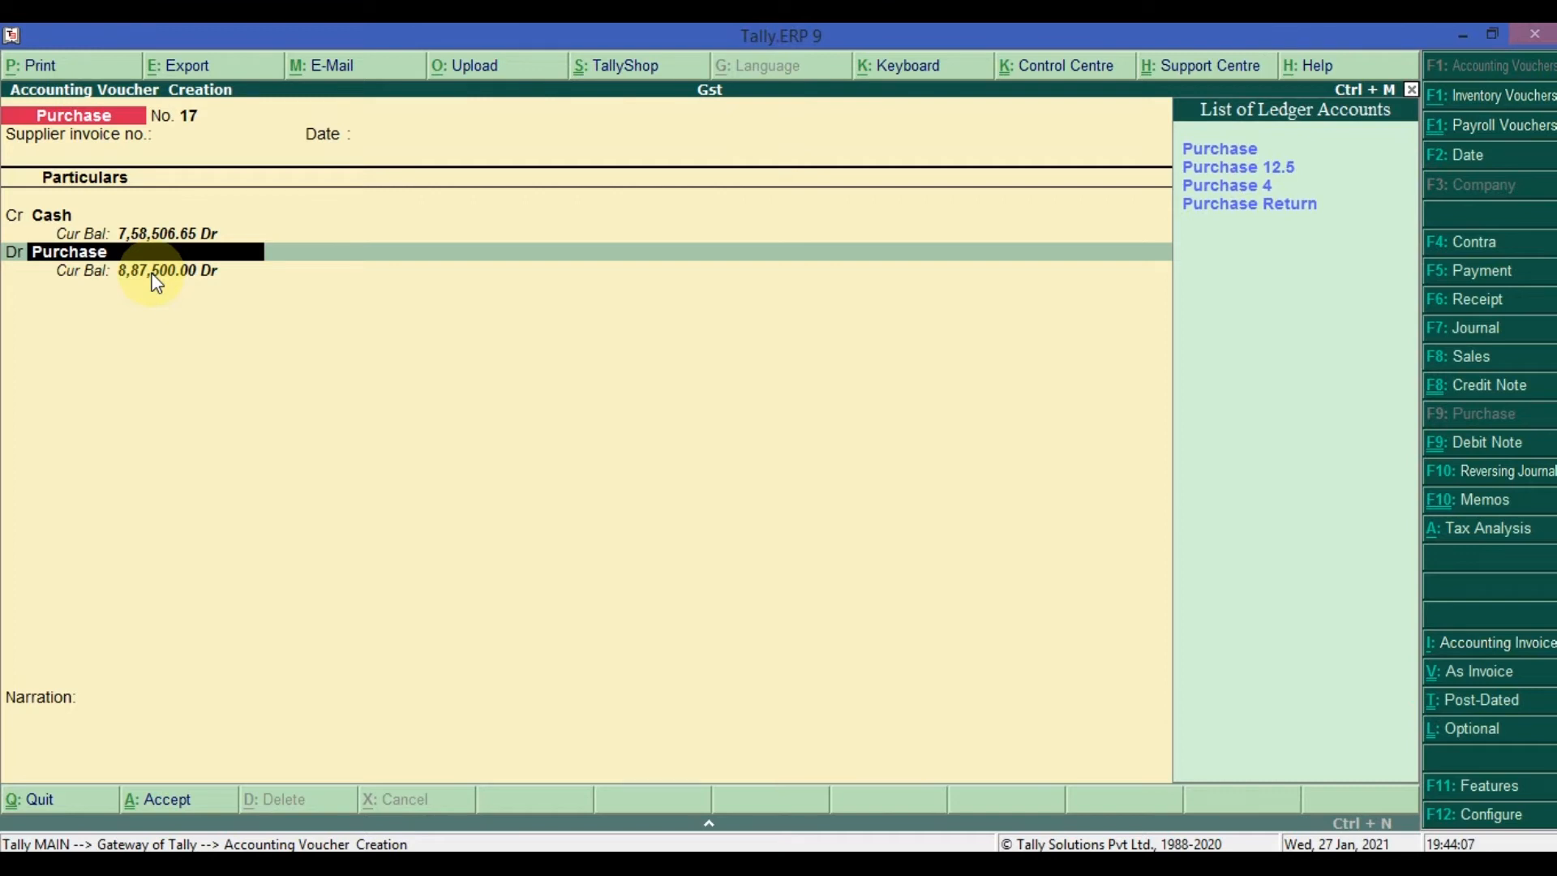
Debit Purchase with 10,000.00 without allocating stock items, leave the narration empty, and save the voucher
key(Return)
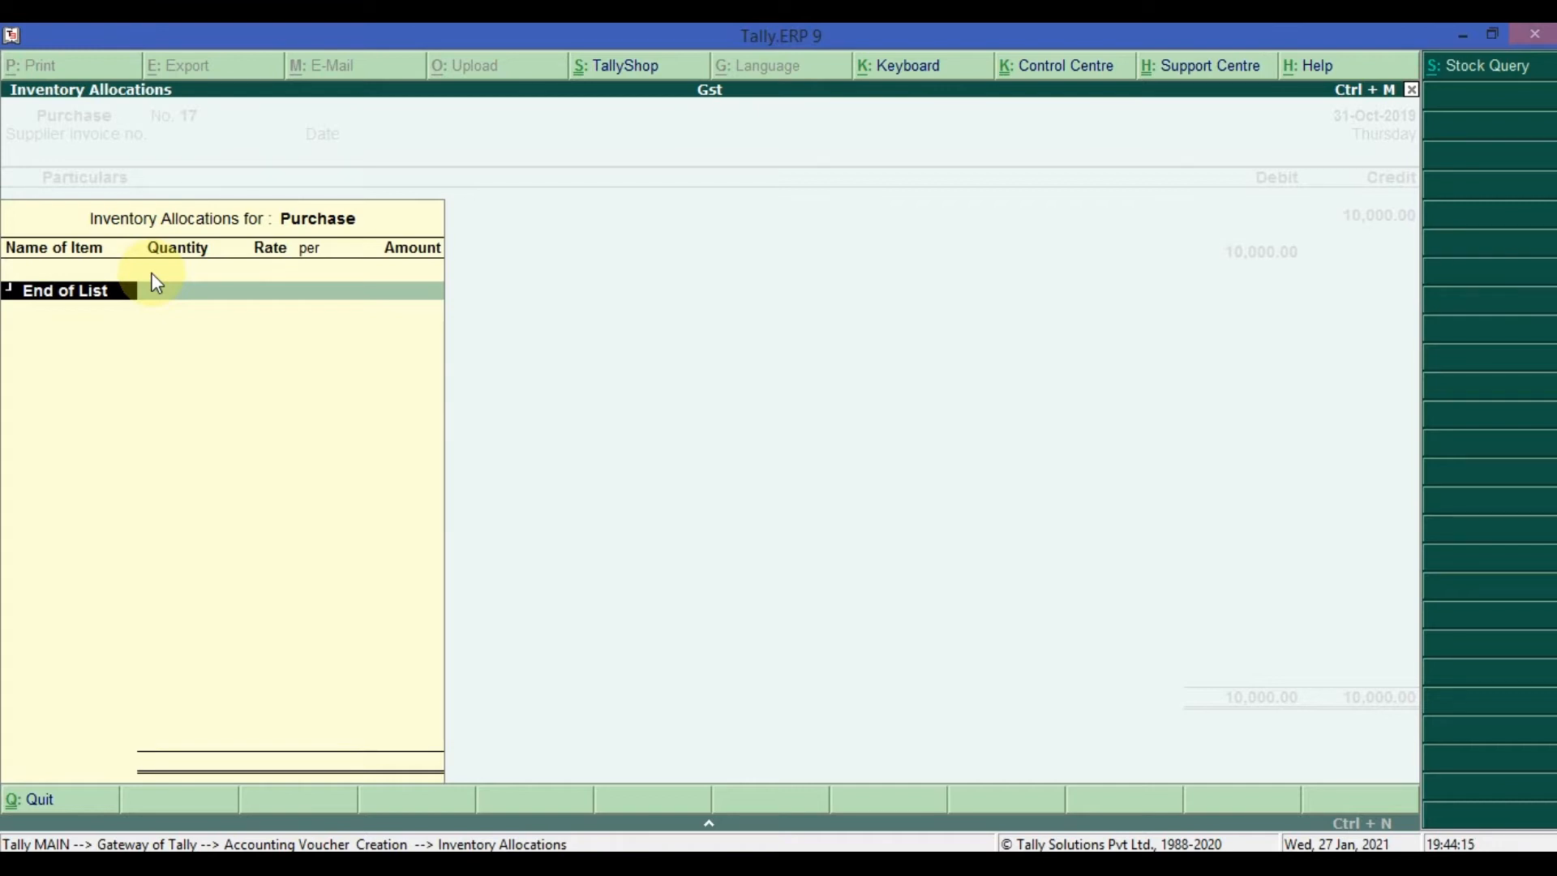
key(Return)
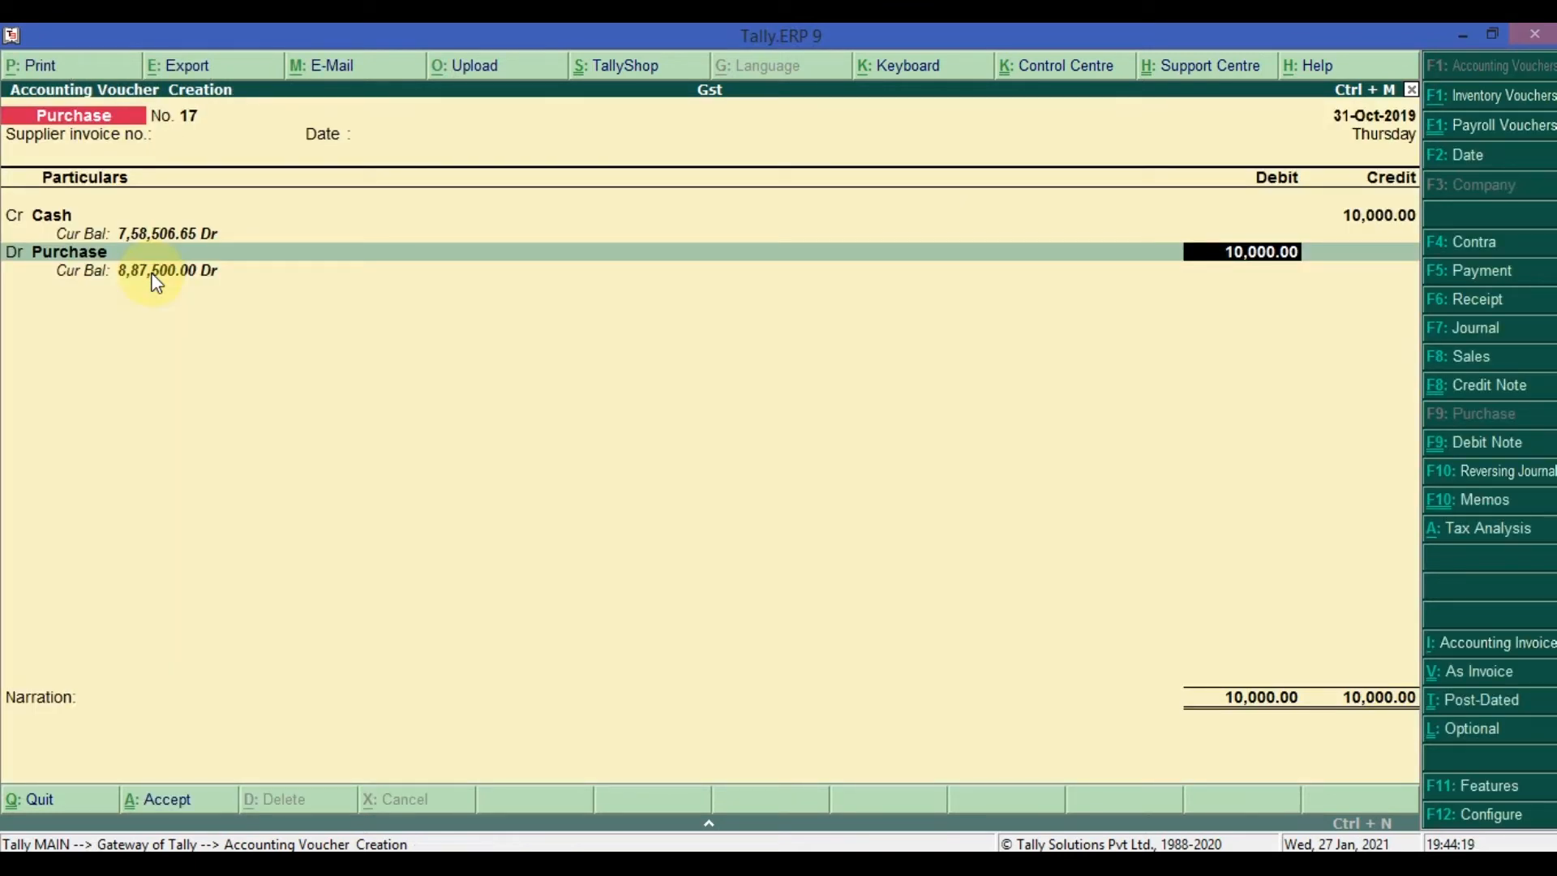
key(Return)
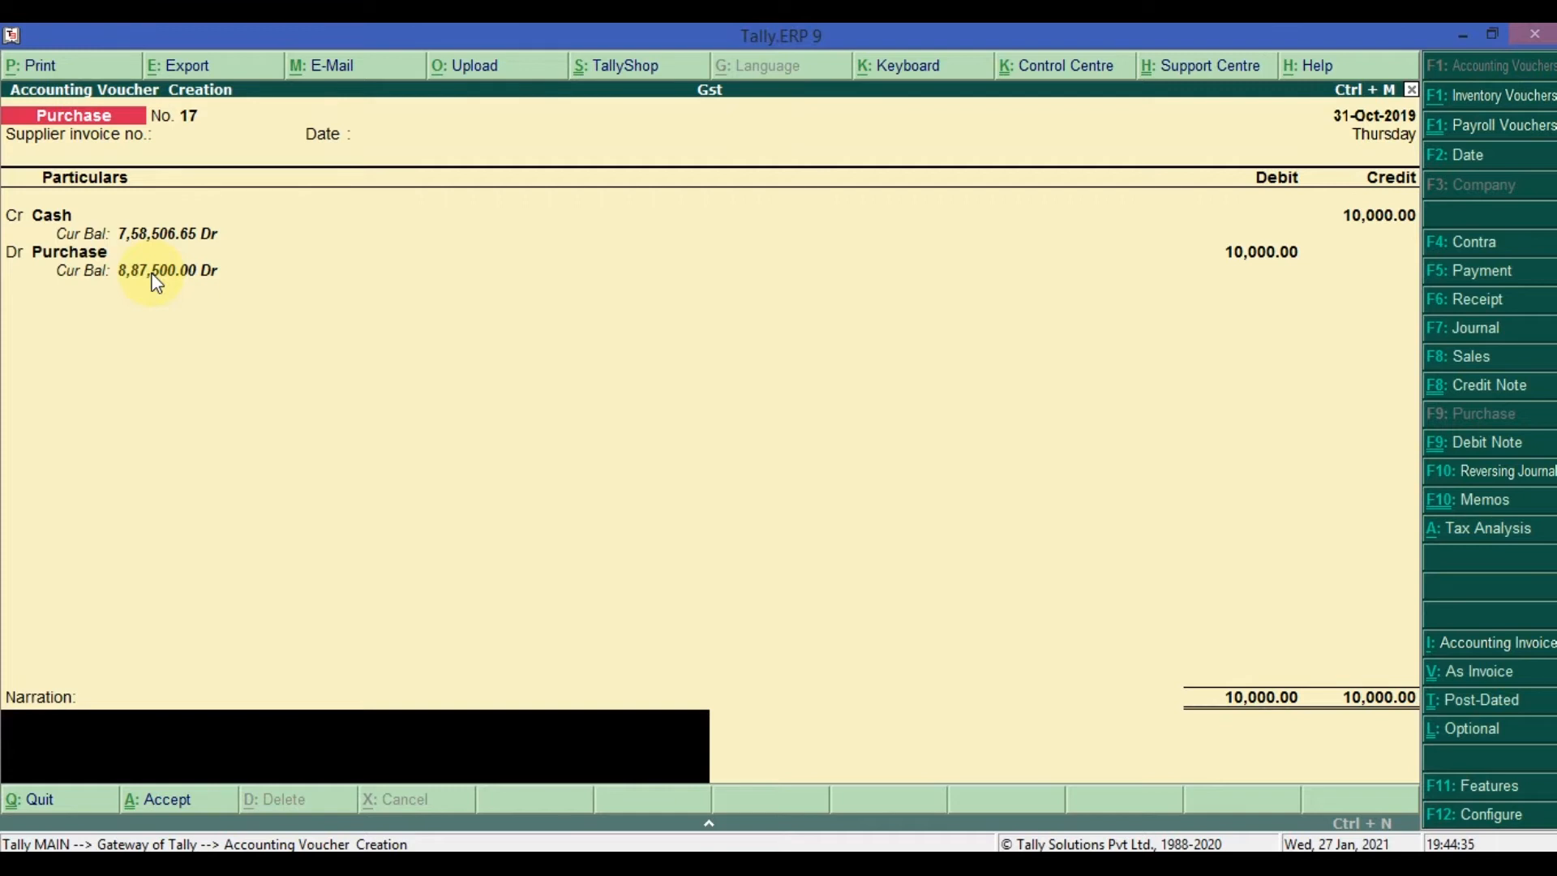
key(Return)
key(Return)
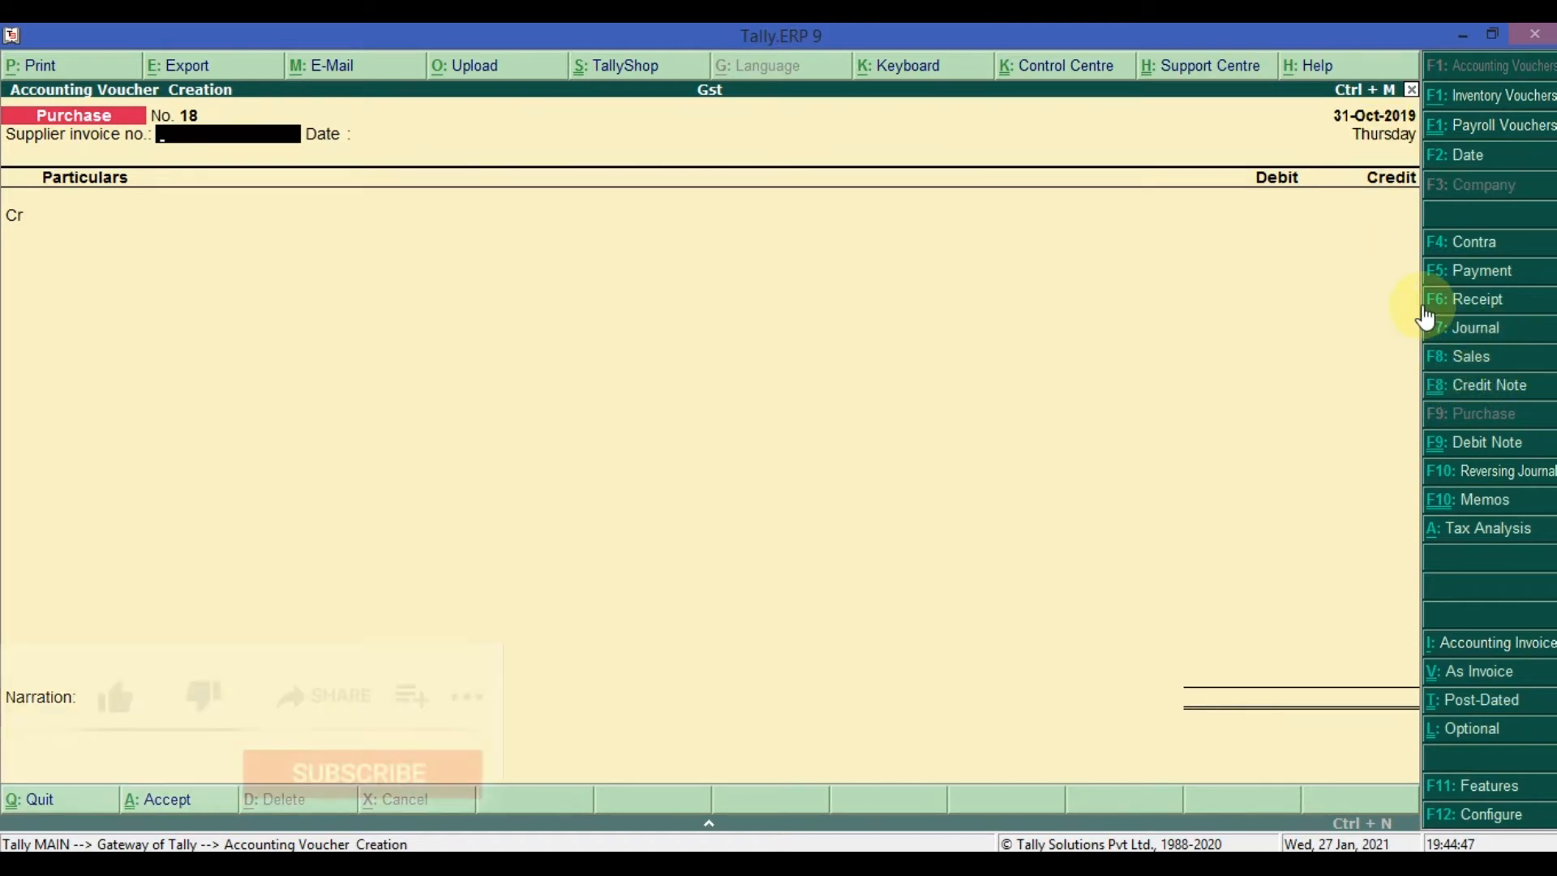
Start a new sales voucher in voucher mode, leaving the reference number blank
key(F8)
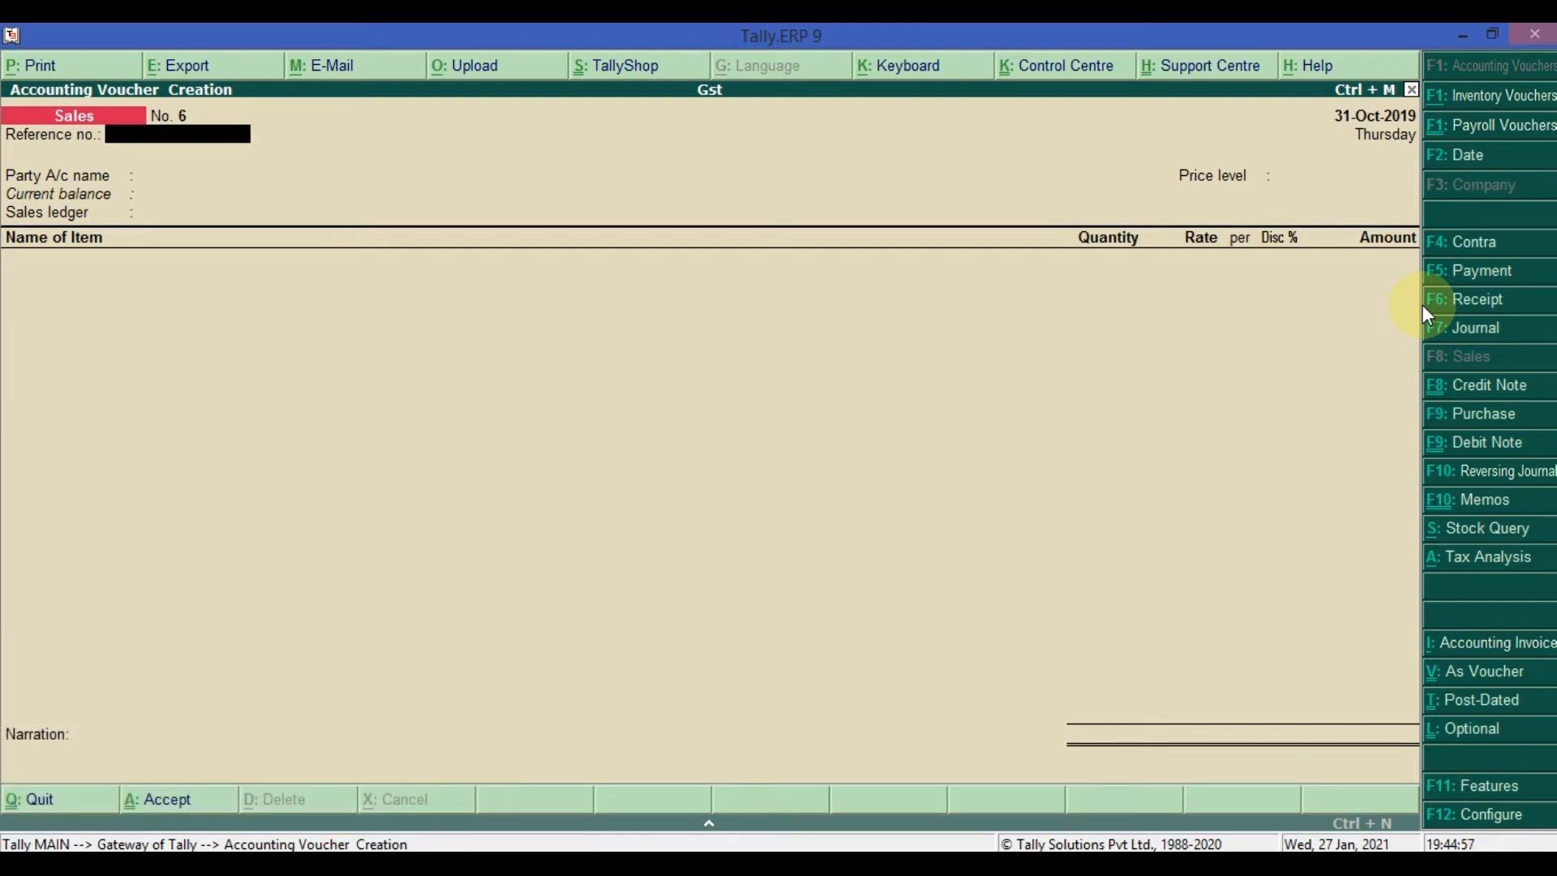
key(ctrl+v)
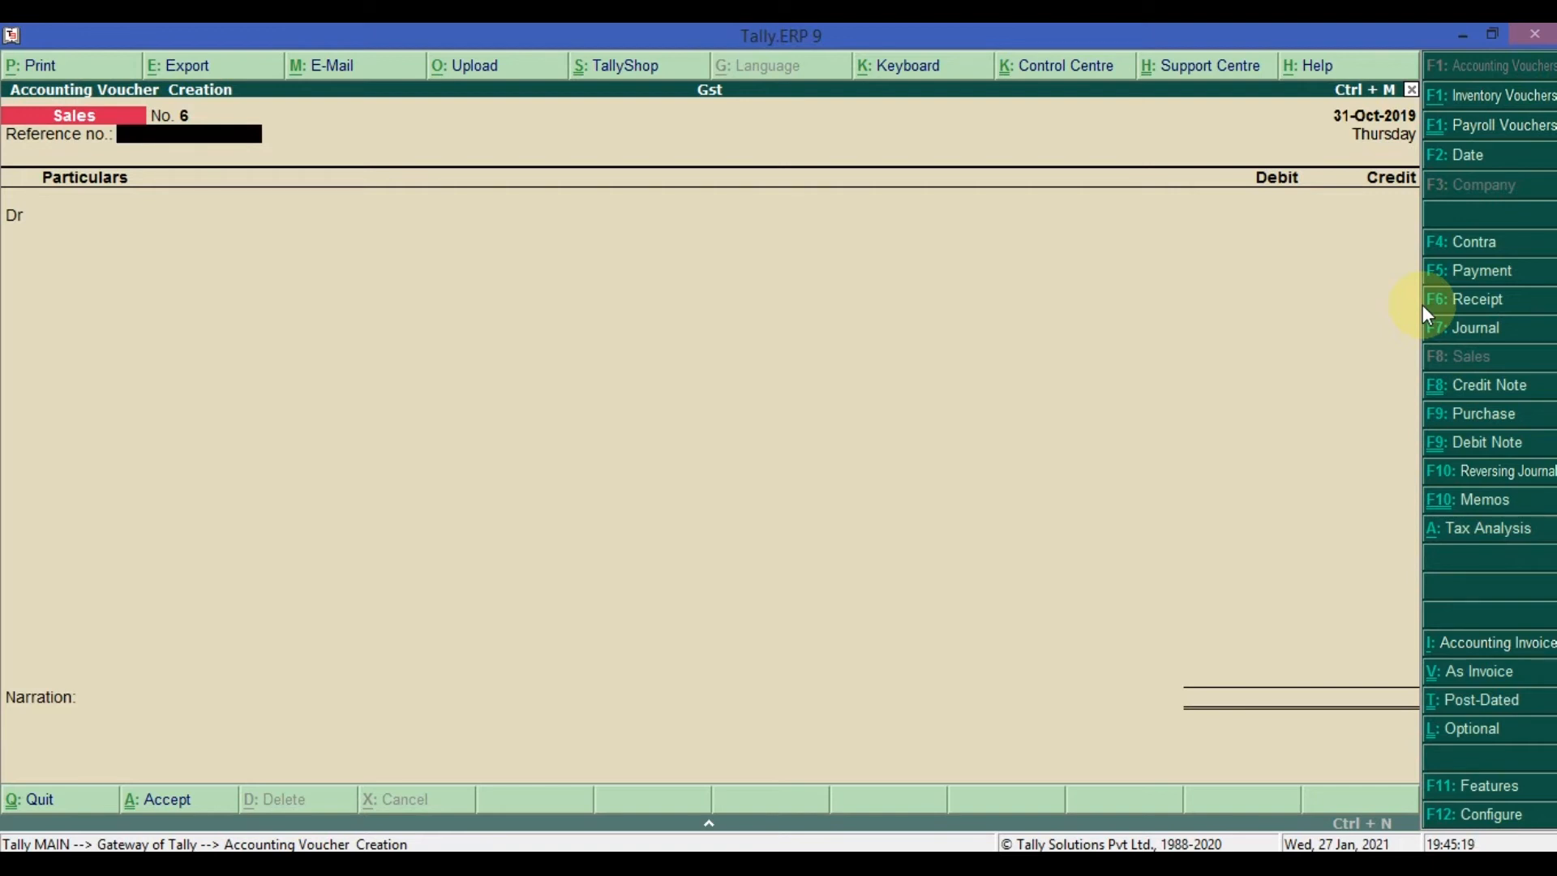
key(Return)
Debit Cash with 10000 in the sales voucher, keeping the default party details
key(Down)
key(Down)
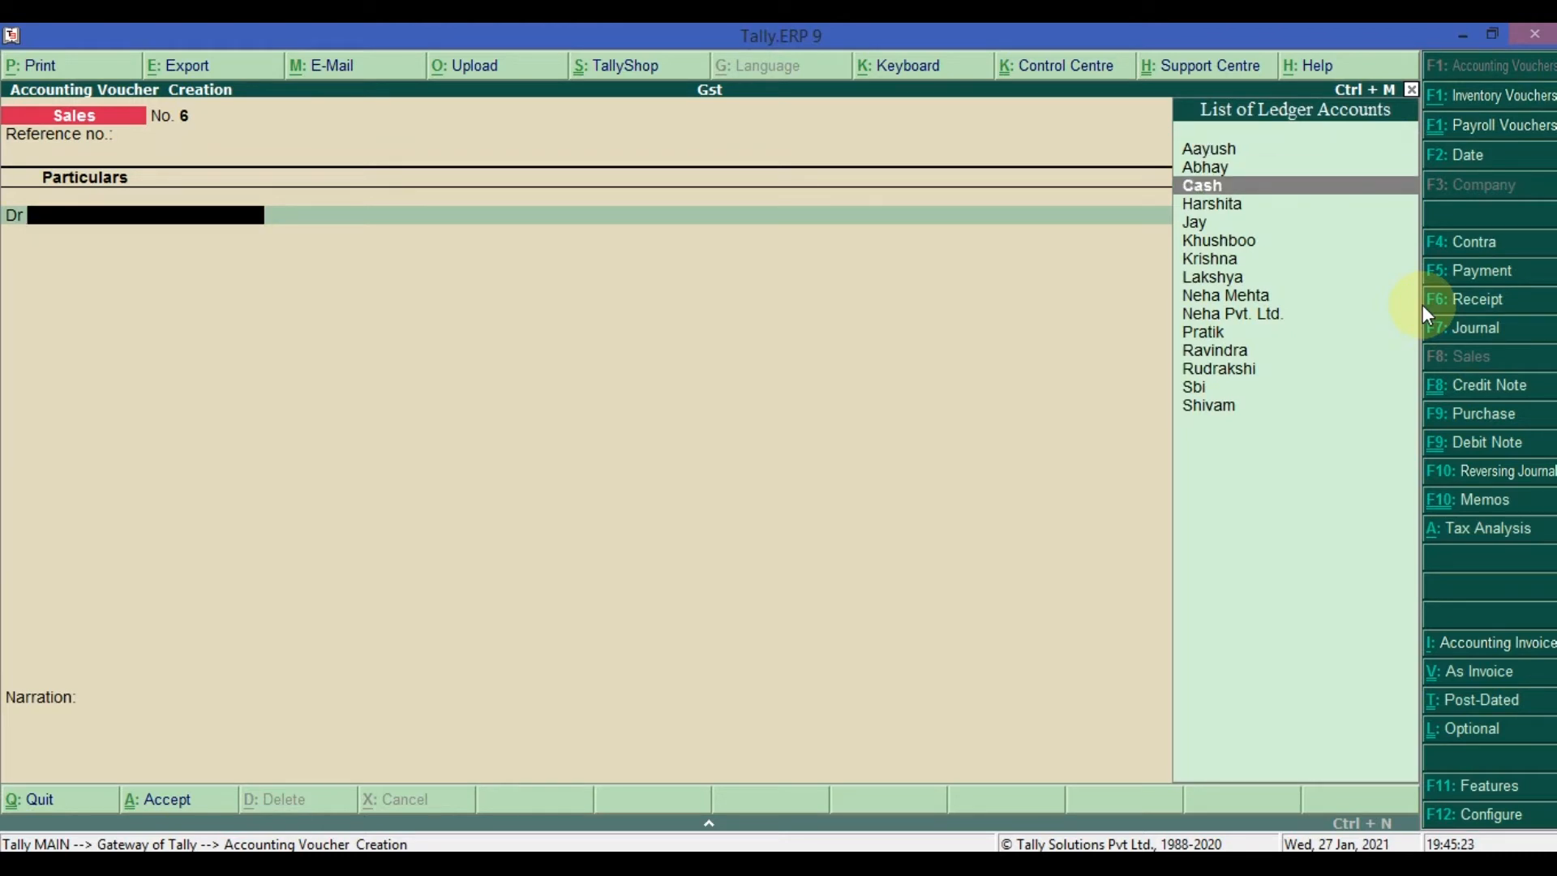
key(Return)
key(Return)
key(ctrl+a)
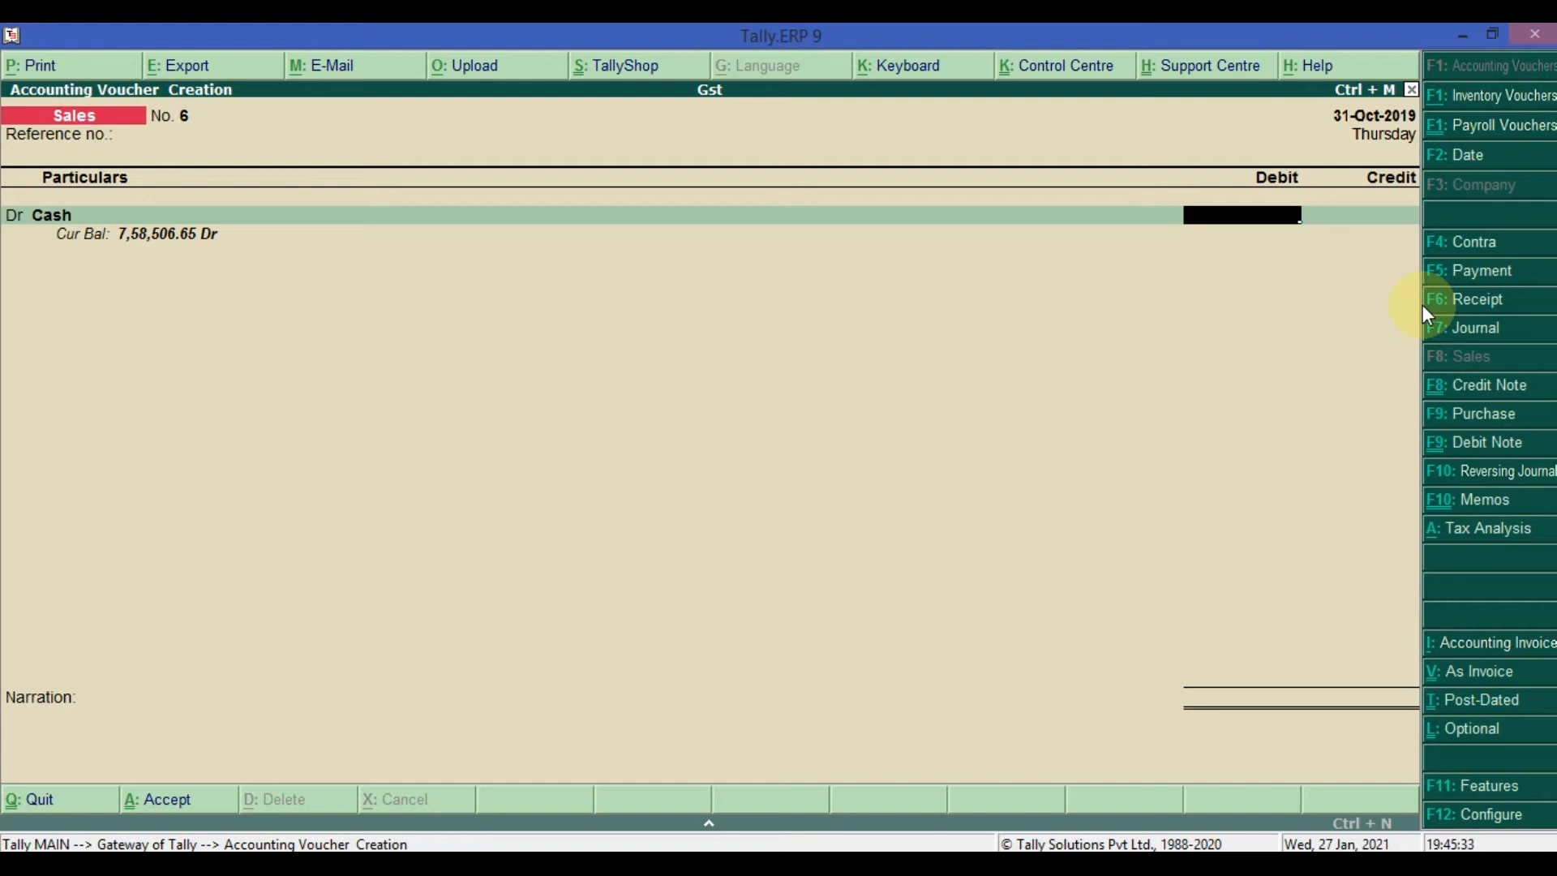
text(10000)
key(Return)
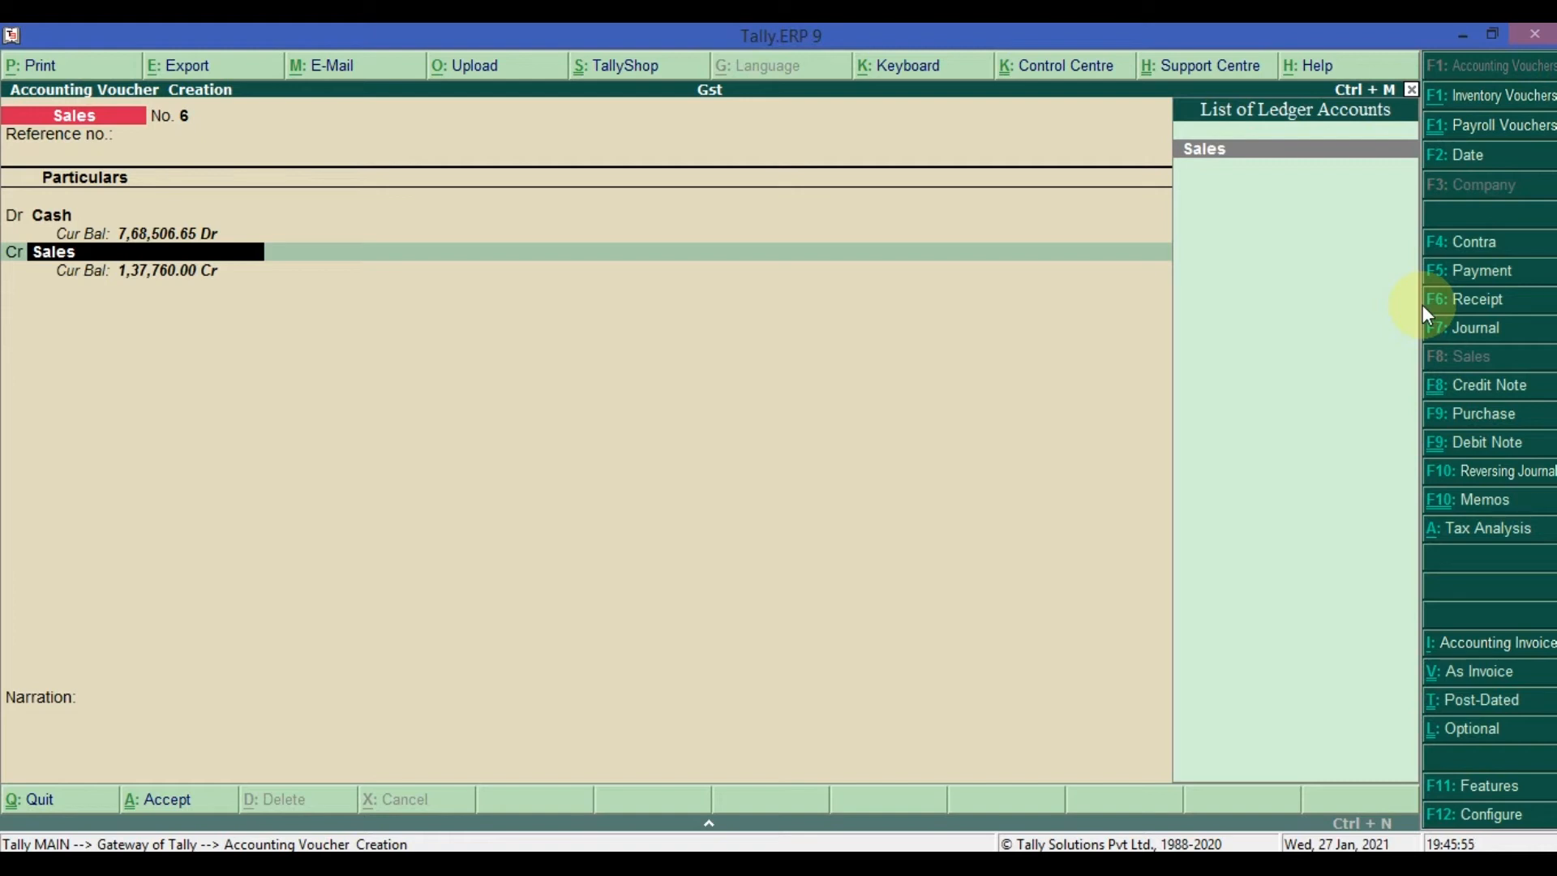
Credit Sales with 10,000.00 without stock items, allocating the amount to the Do Batti cost centre
key(Return)
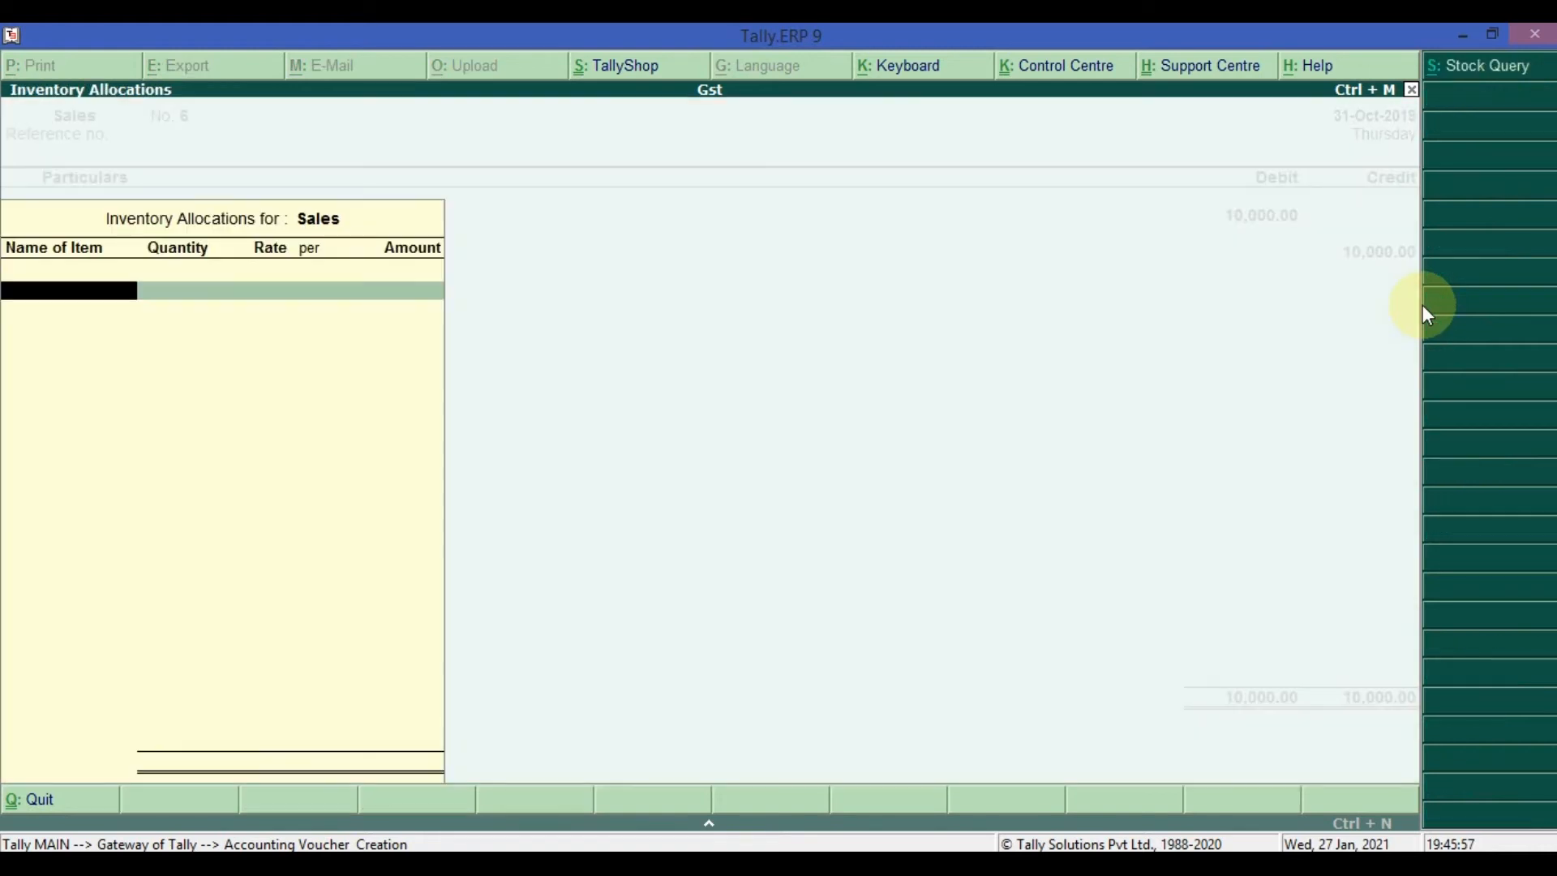
key(Return)
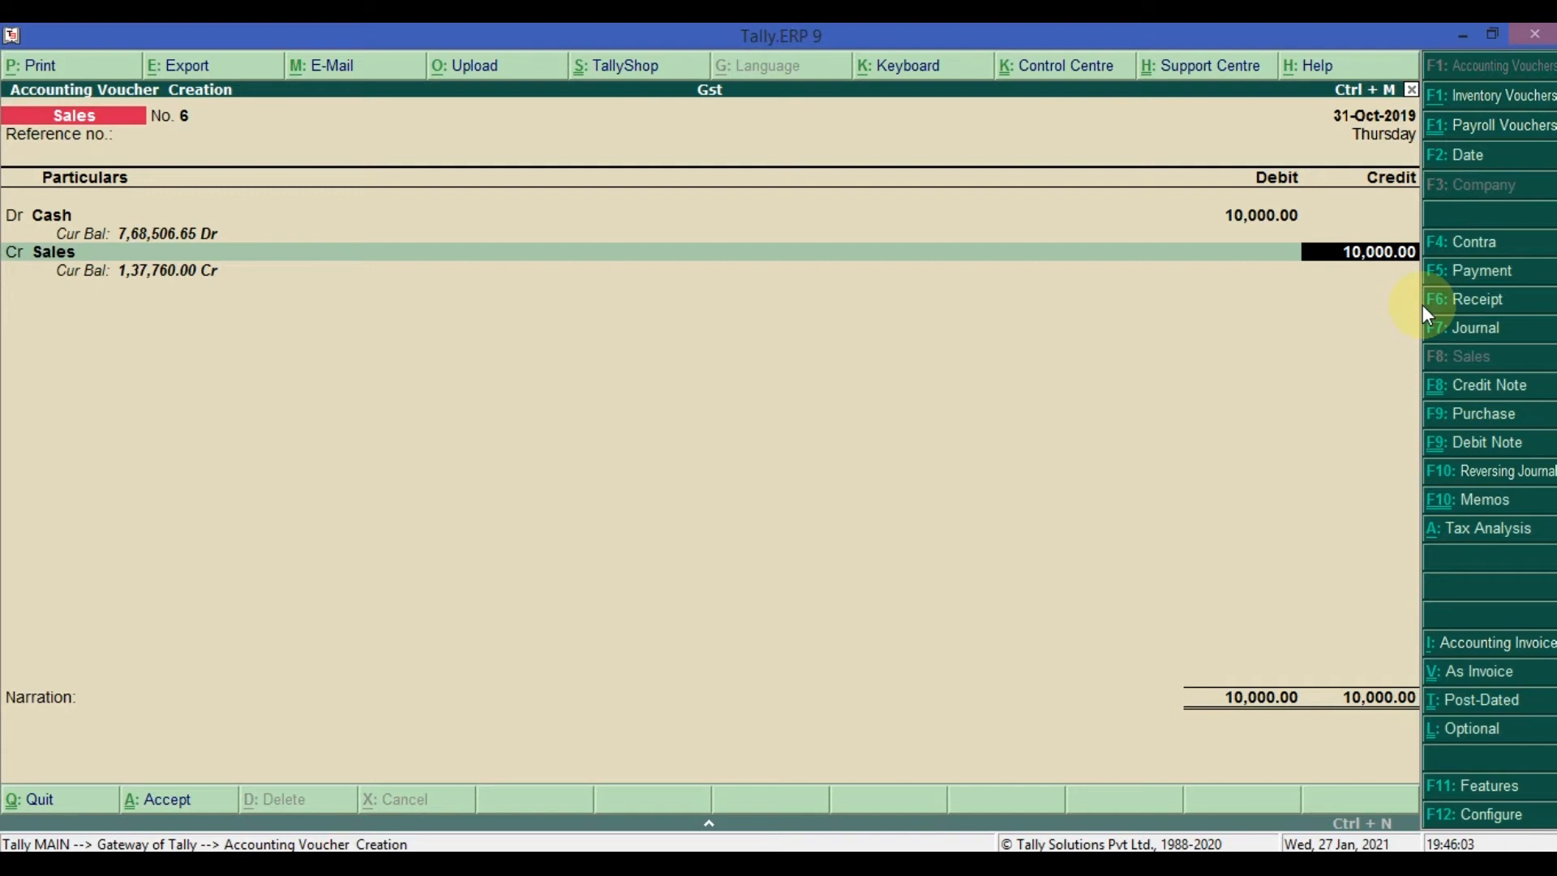
key(Return)
key(Return)
key(Return)
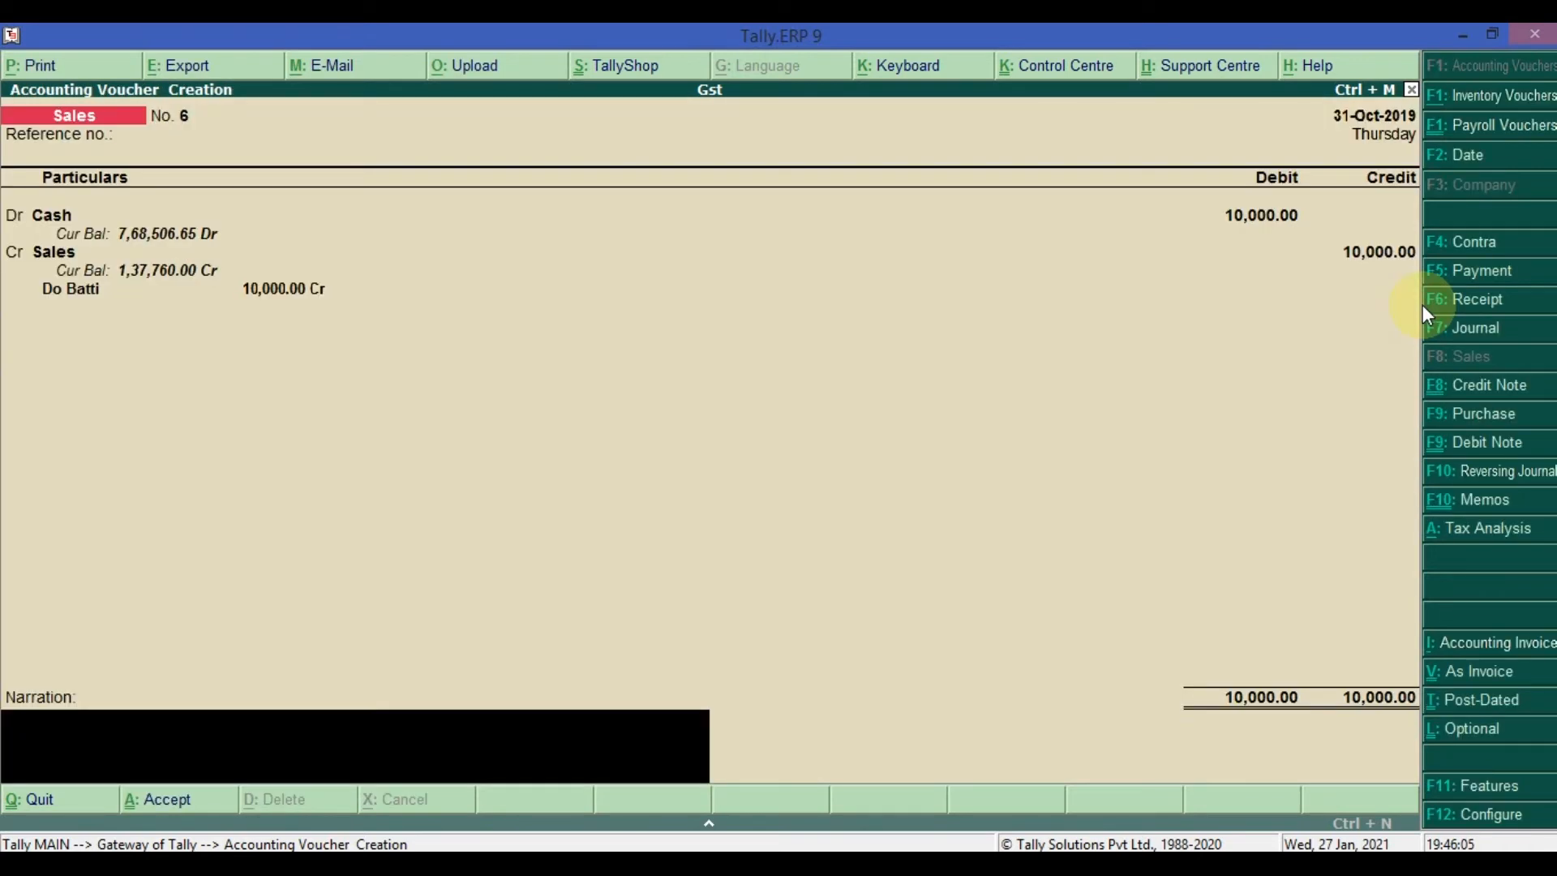
Alter the Sales ledger so that cost centres are not applicable, and save the ledger
key(BackSpace)
key(BackSpace)
key(ctrl+Return)
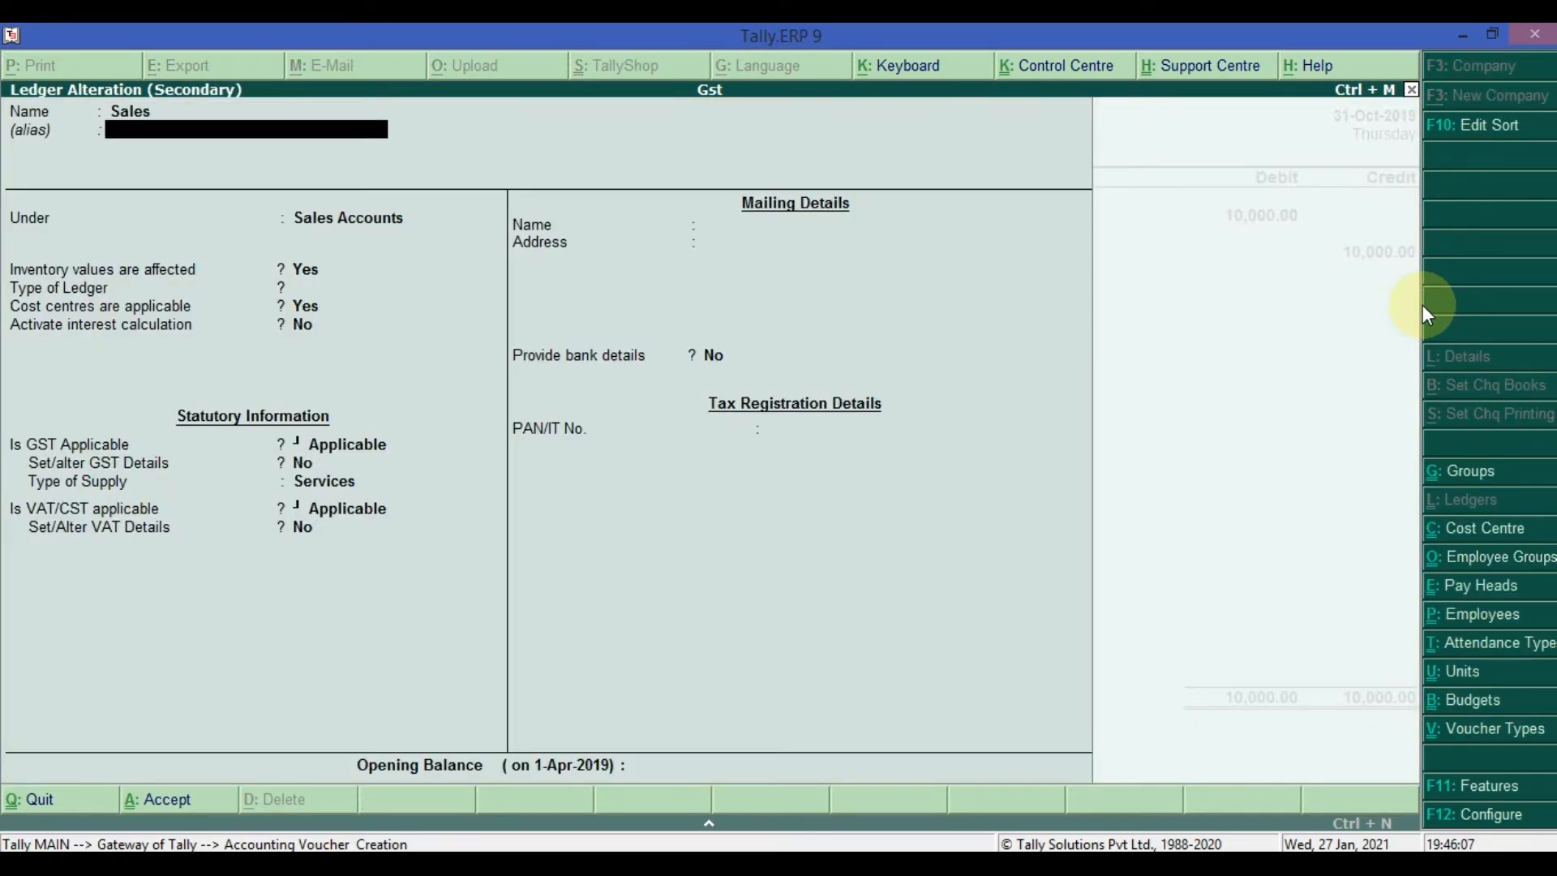
key(Return)
key(Return)
key(Return)
text(n)
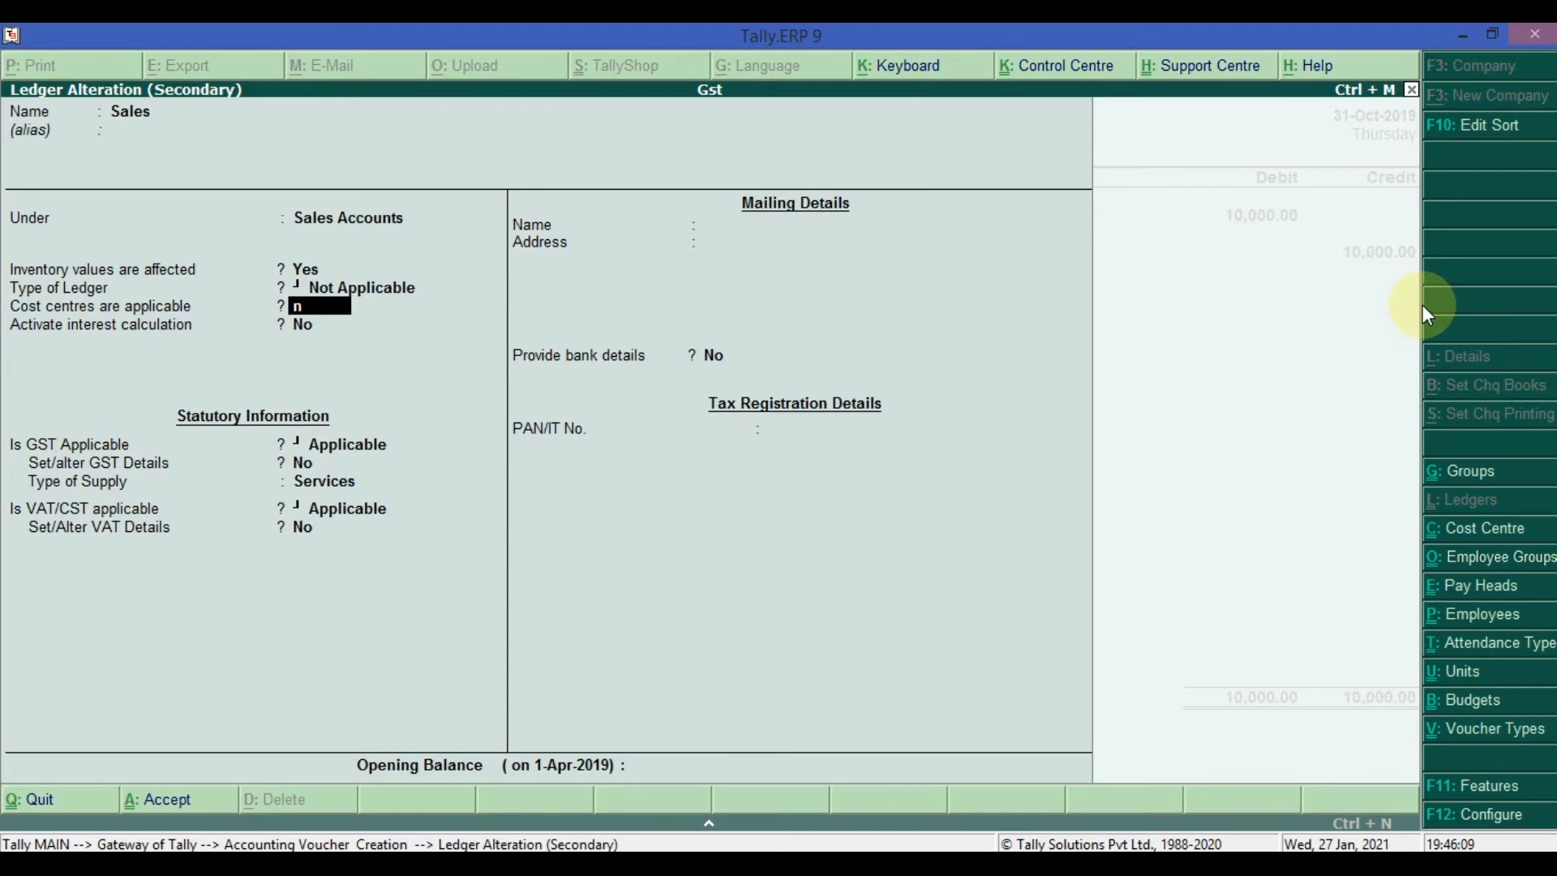
key(ctrl+a)
Confirm the Sales credit of 10,000.00 again, leave the narration empty, and save the sales voucher
key(Return)
key(Return)
key(Return)
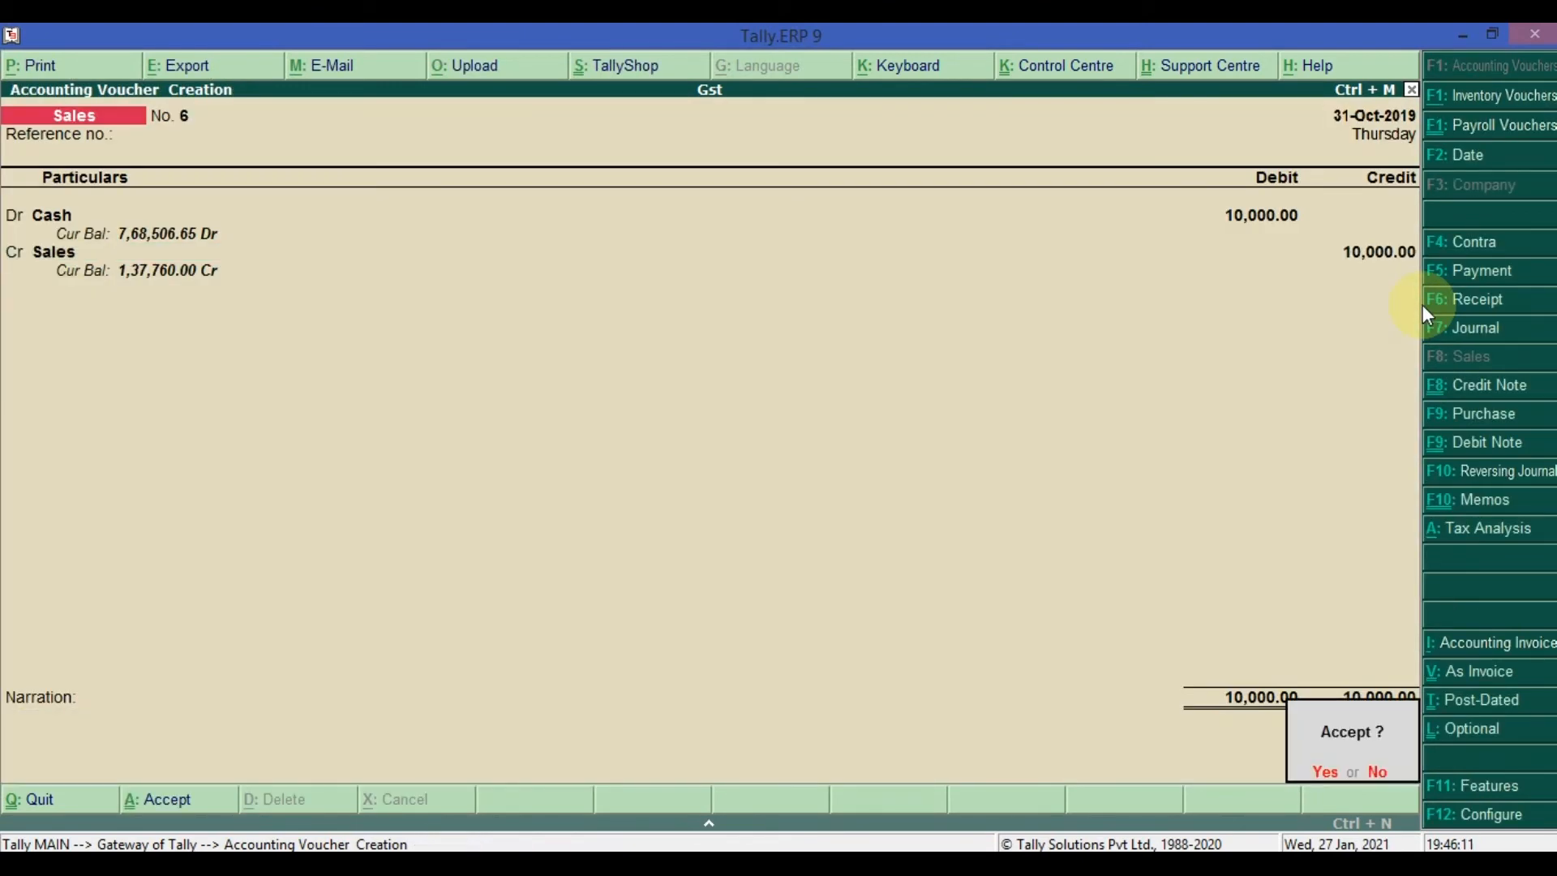
key(Return)
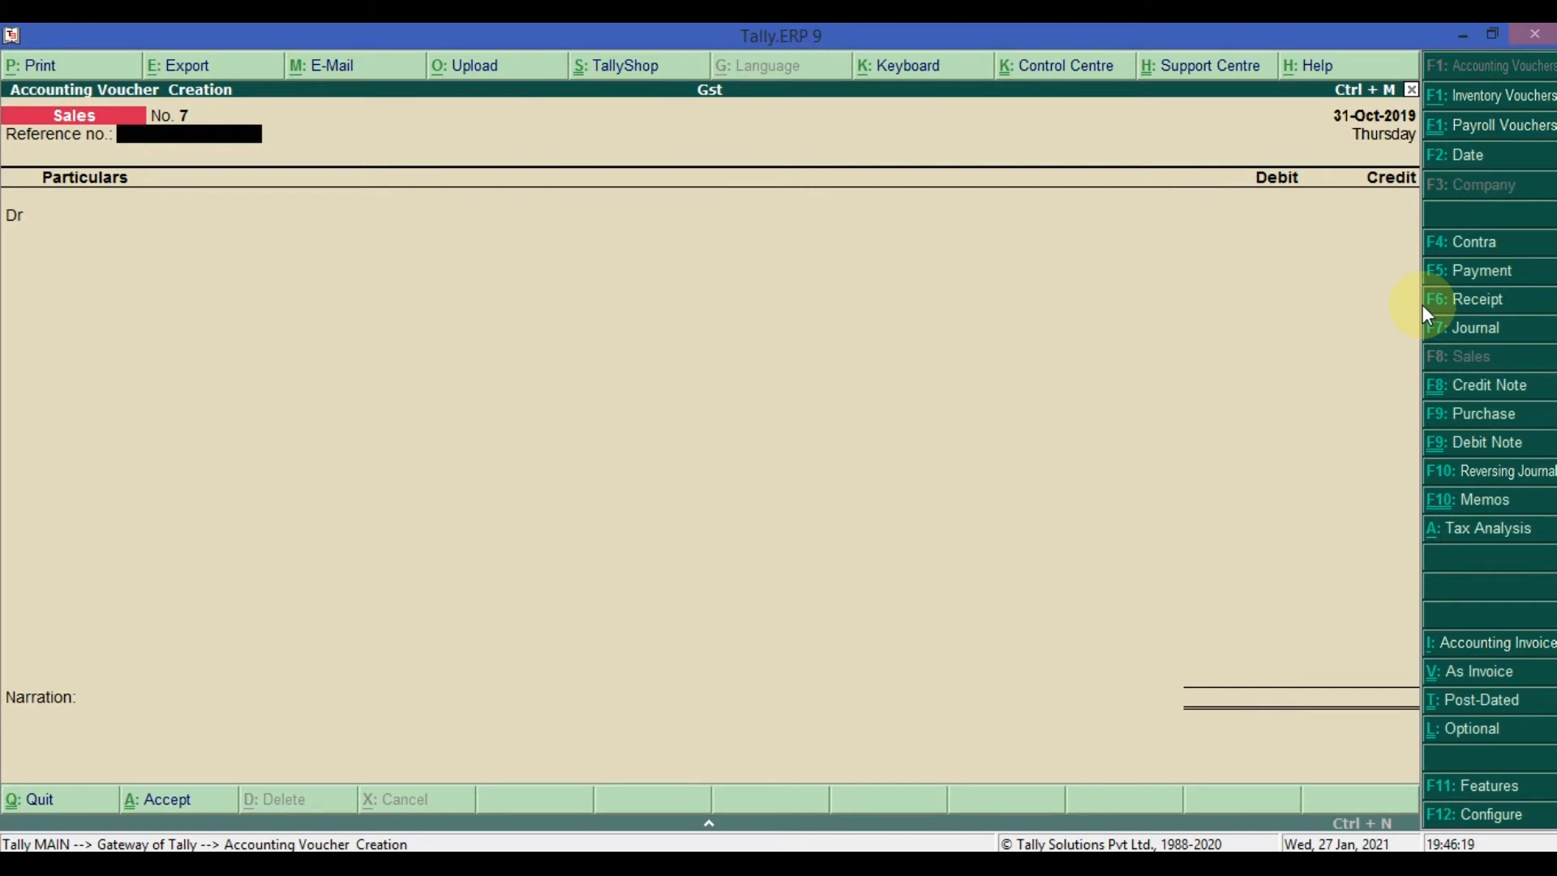
Start a new purchase voucher in voucher mode, leaving the supplier invoice number and date blank
key(F9)
key(ctrl+v)
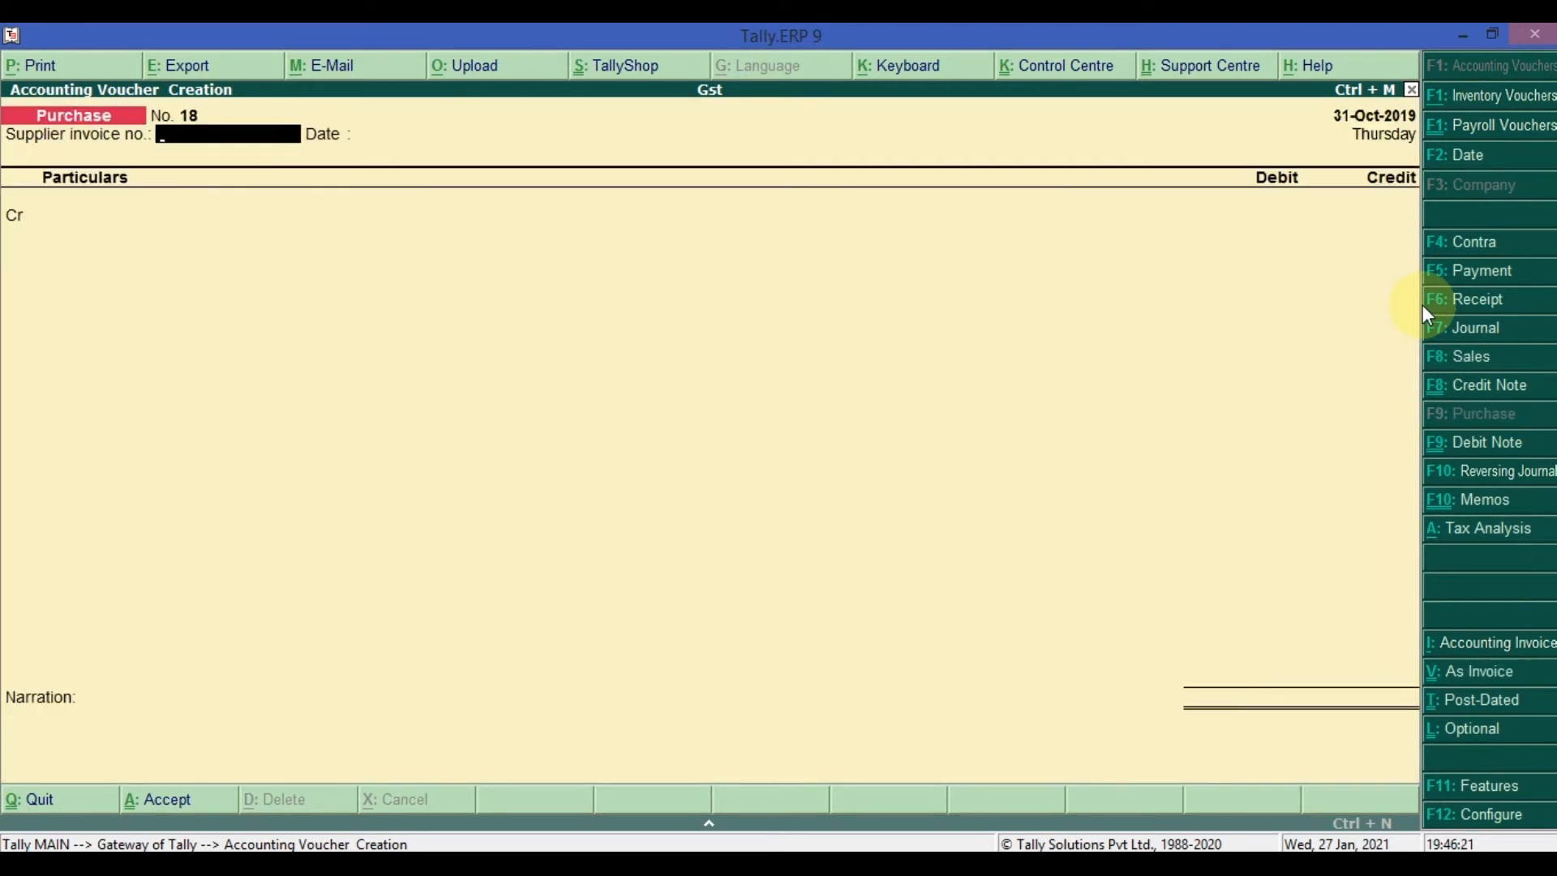
key(Return)
key(Return)
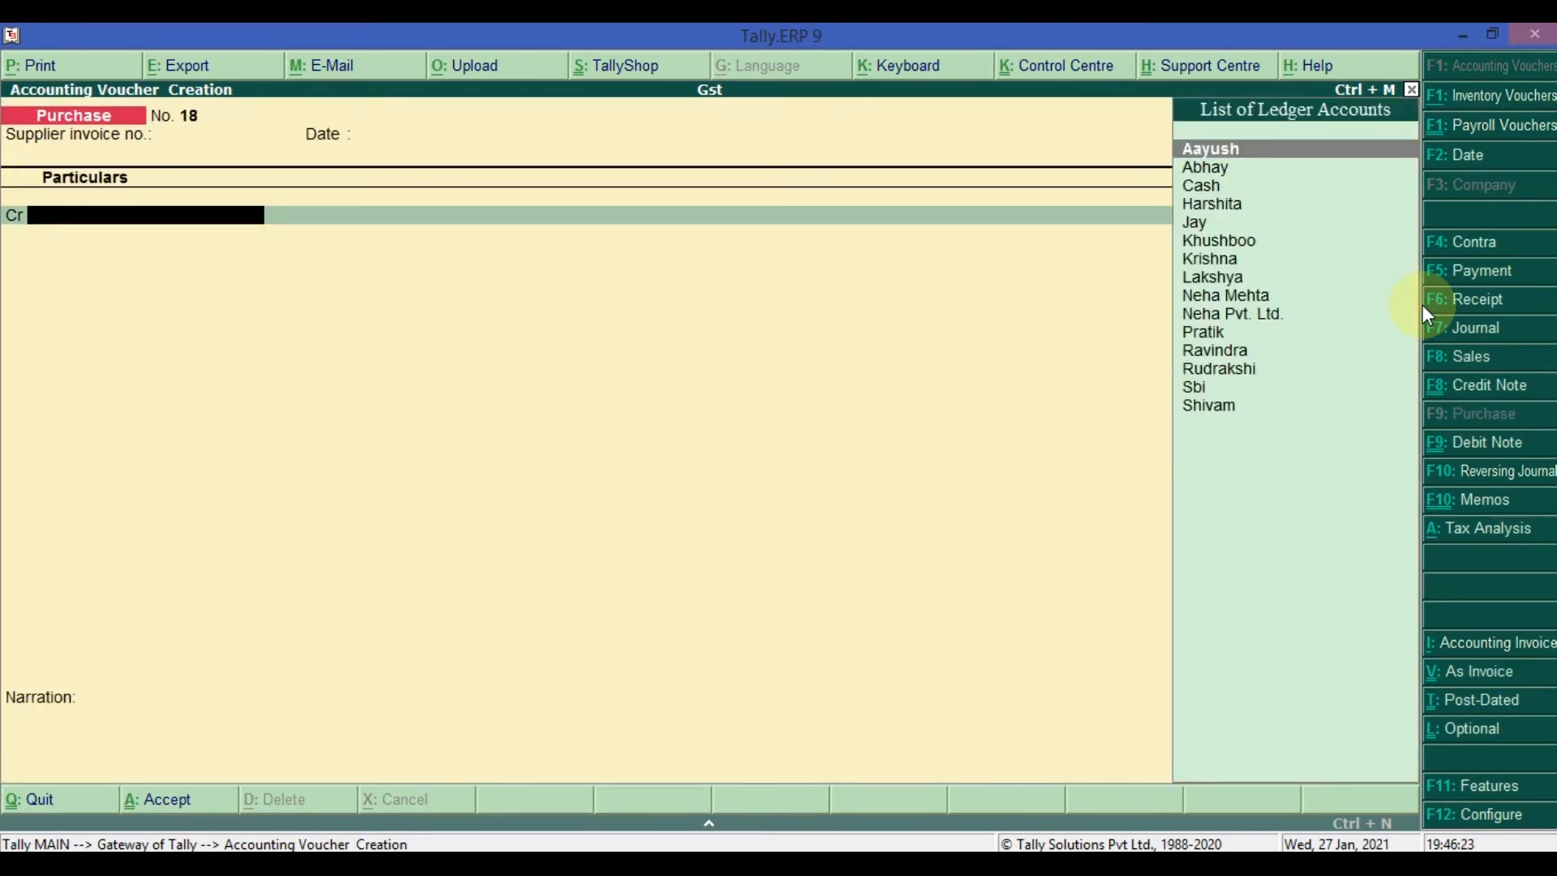
key(Down)
key(Down)
key(Down)
key(Down)
key(Down)
key(Down)
key(Down)
key(Down)
key(Down)
key(Down)
key(Down)
key(Down)
key(Down)
key(Return)
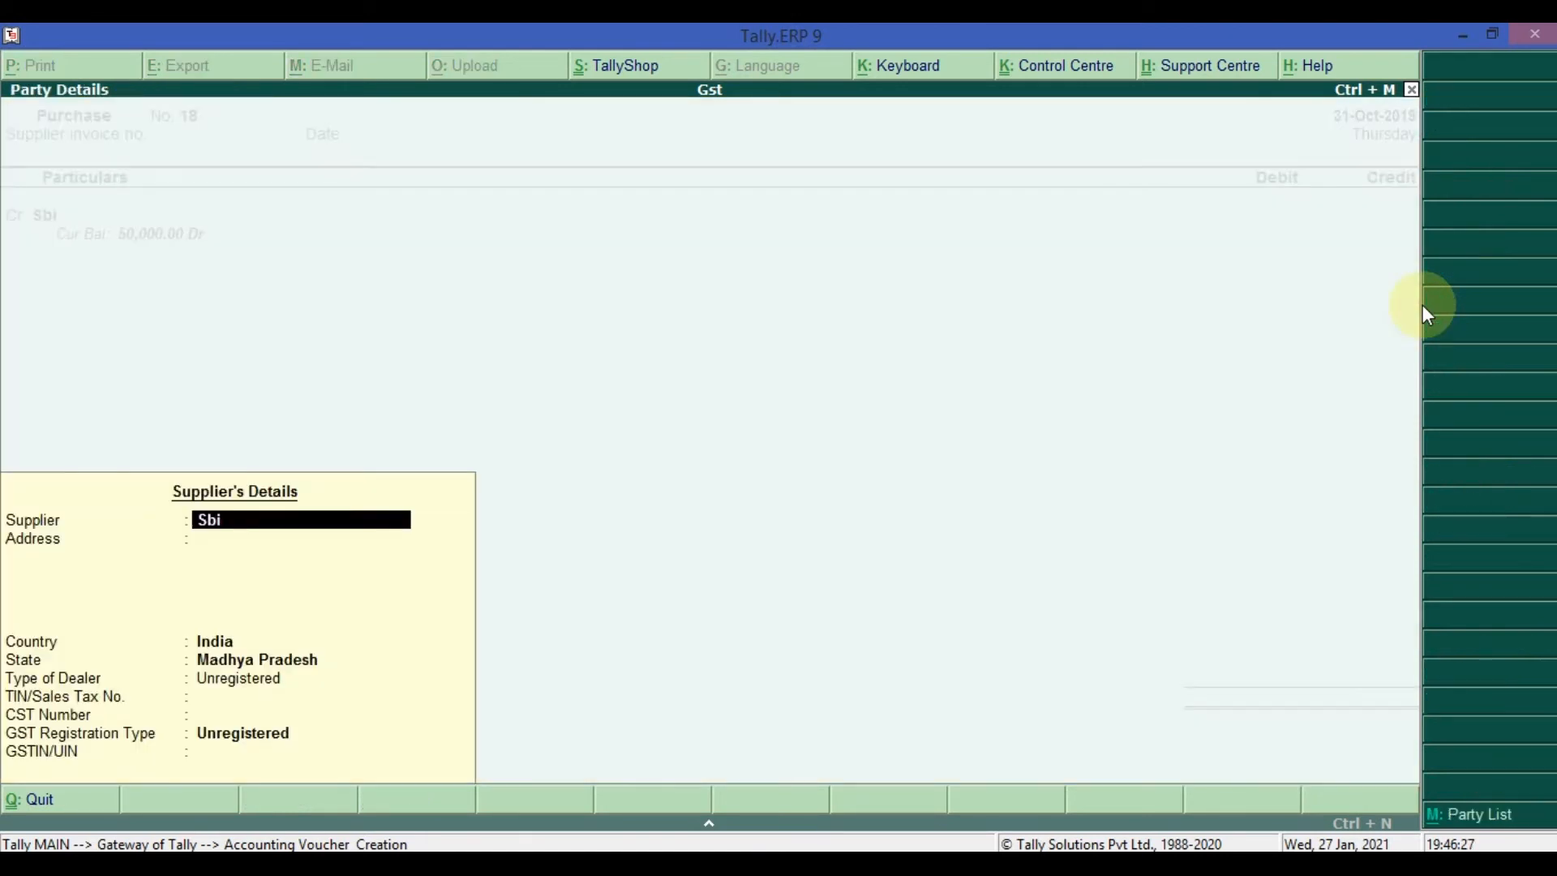
key(ctrl+a)
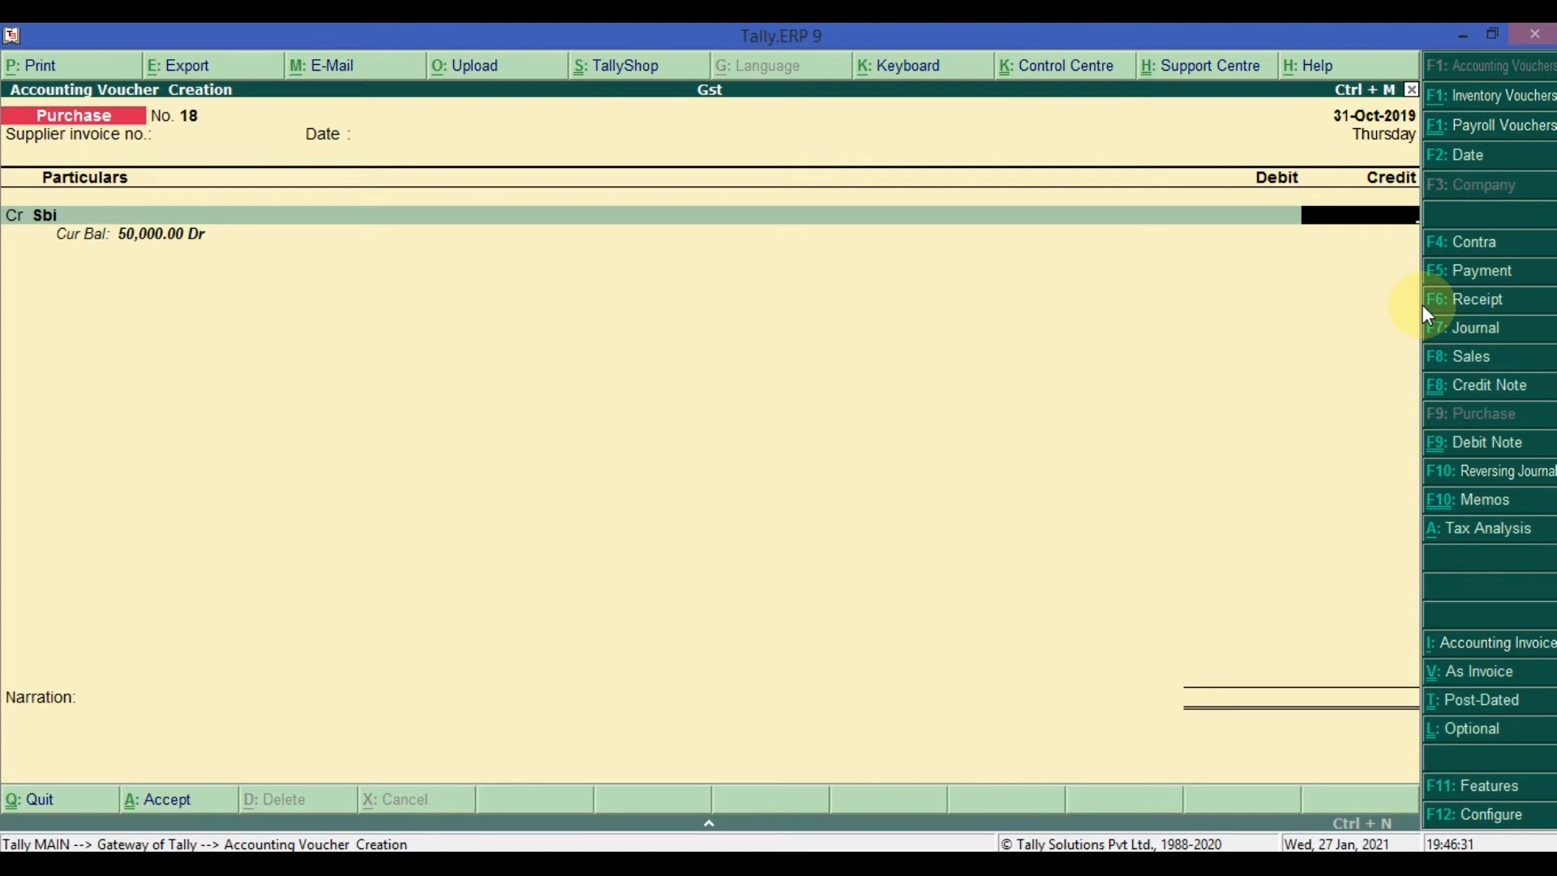
key(BackSpace)
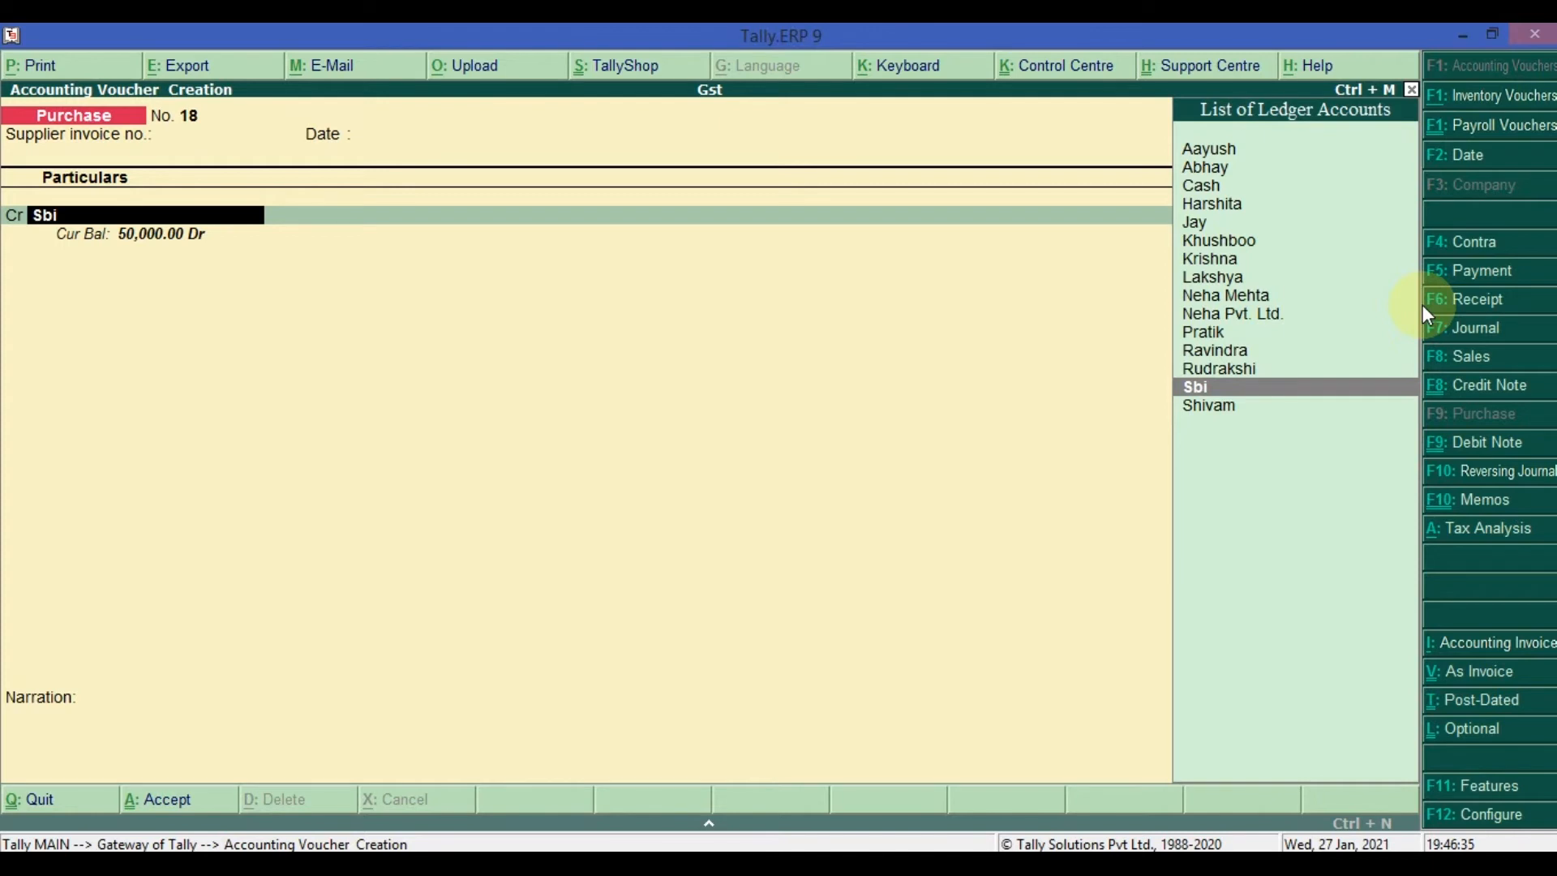
key(Return)
key(ctrl+a)
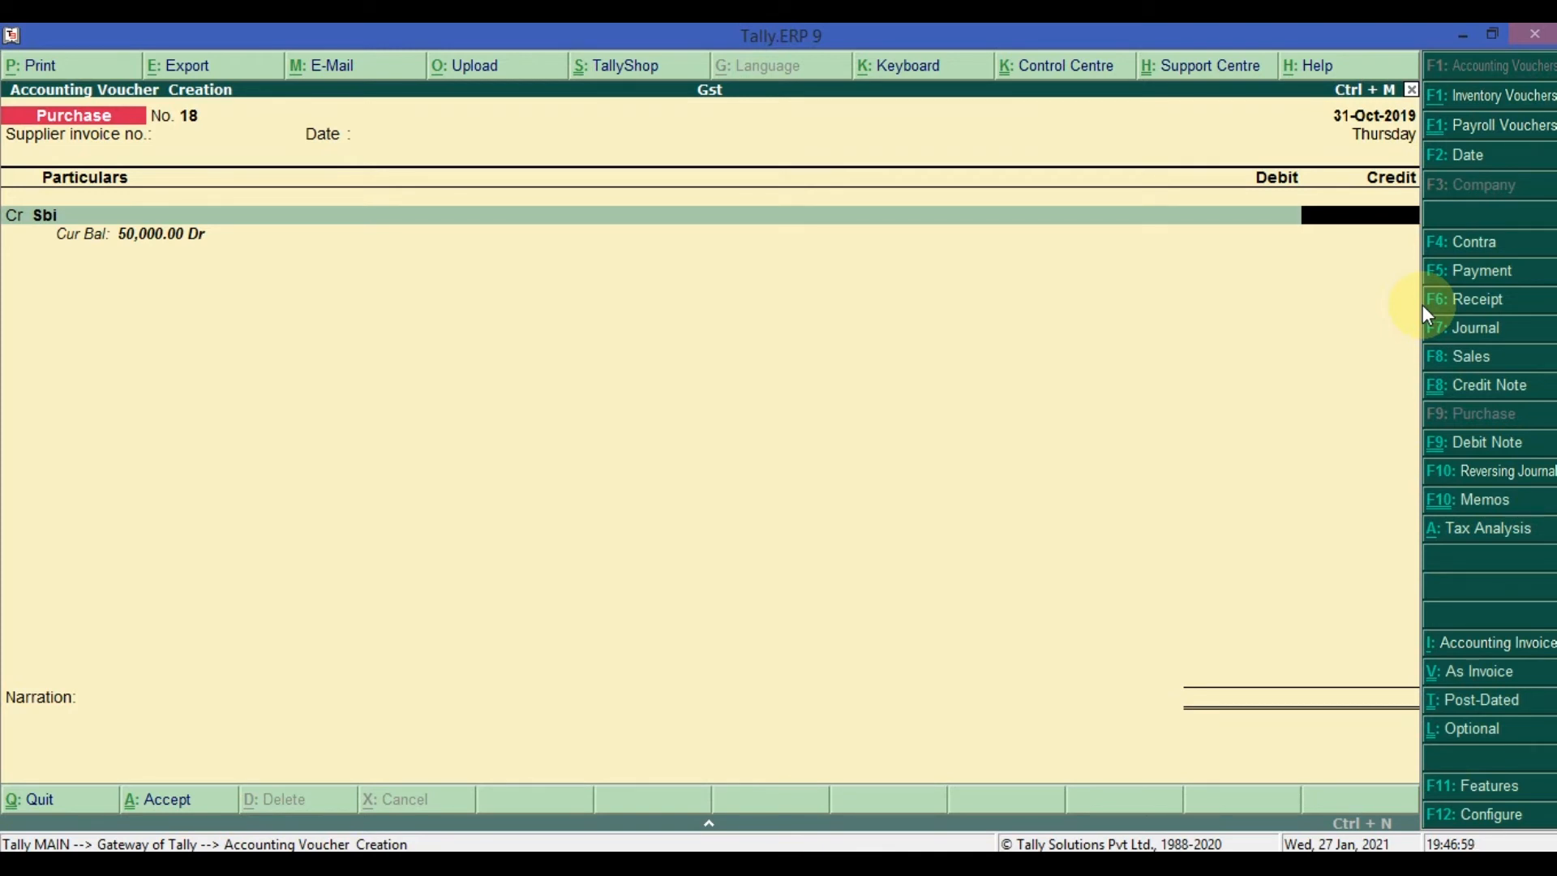
key(BackSpace)
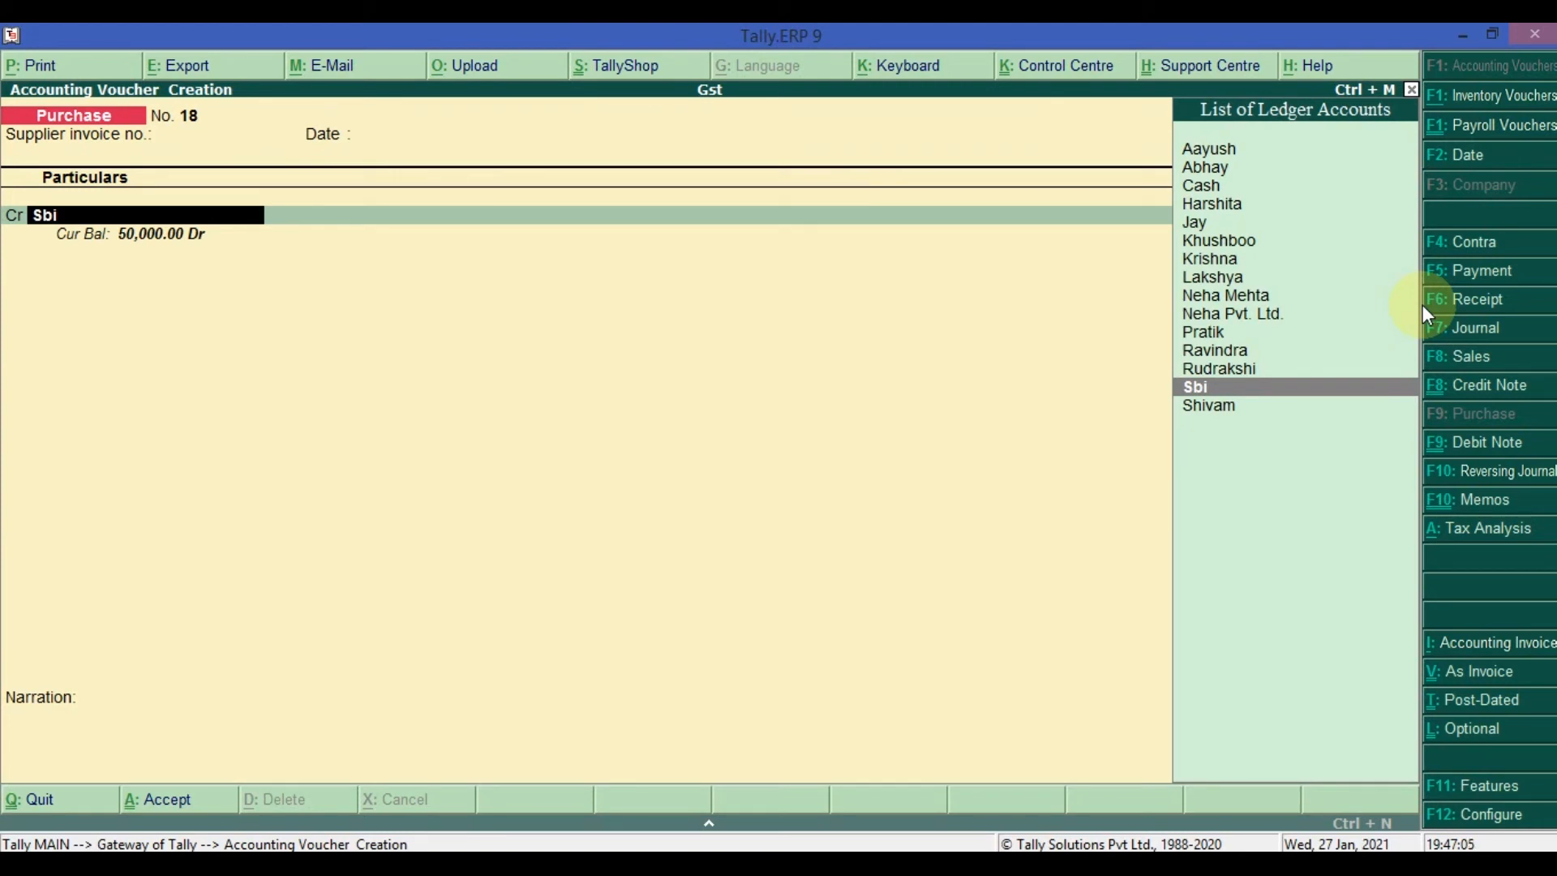
Start a new ledger from the purchase voucher's credit line and enter the supplier's name, leaving the alias blank
key(alt+c)
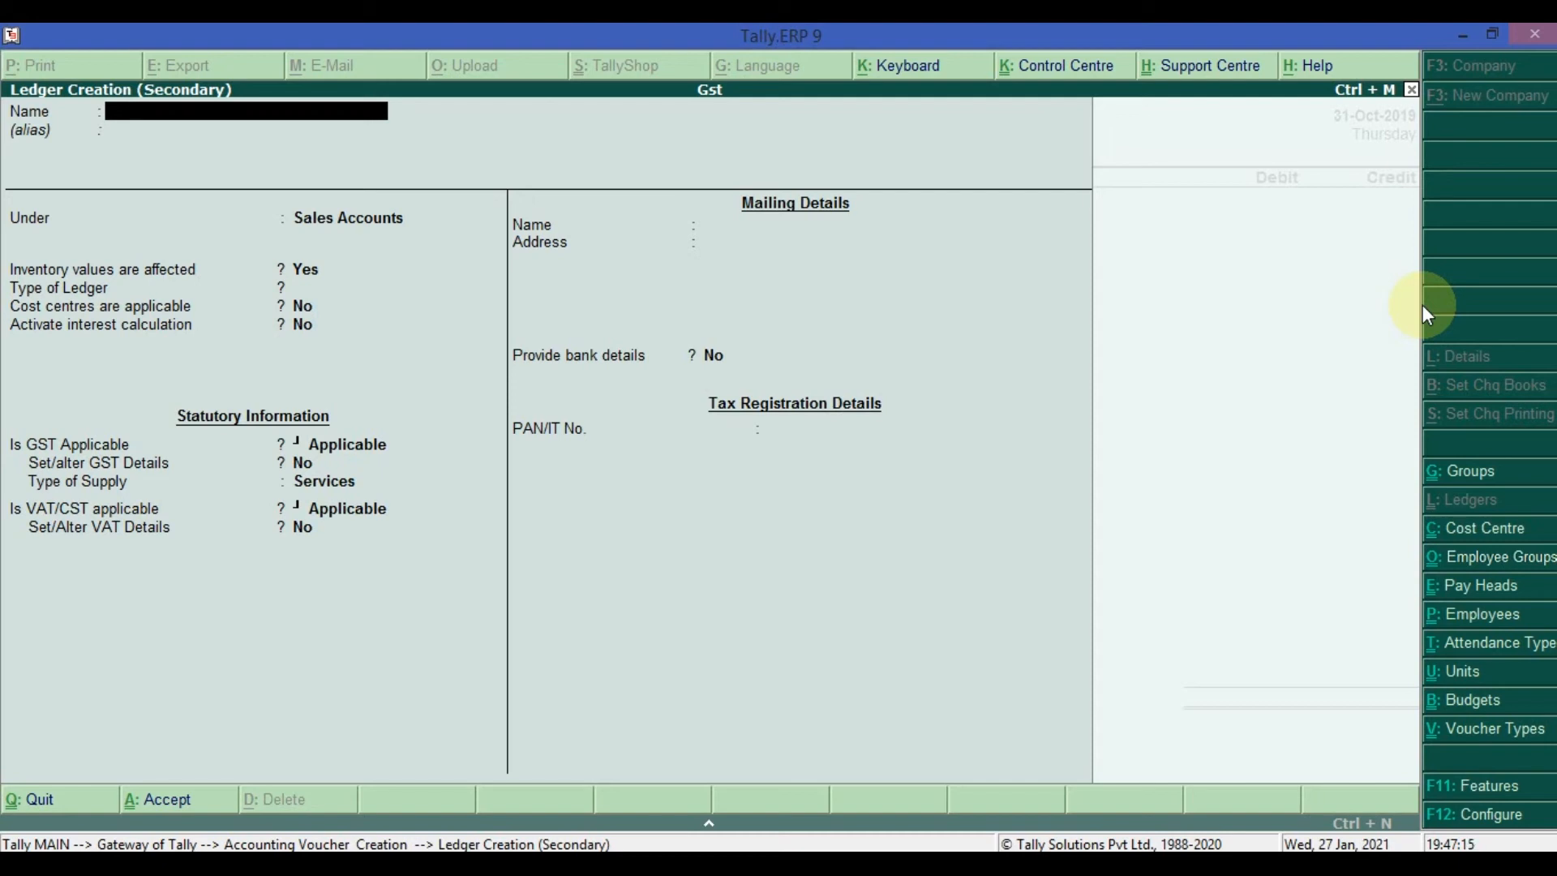
text(S)
key(BackSpace)
text(Smith)
key(Return)
key(Return)
Place the new supplier's ledger under the Sundry Creditors group
key(Down)
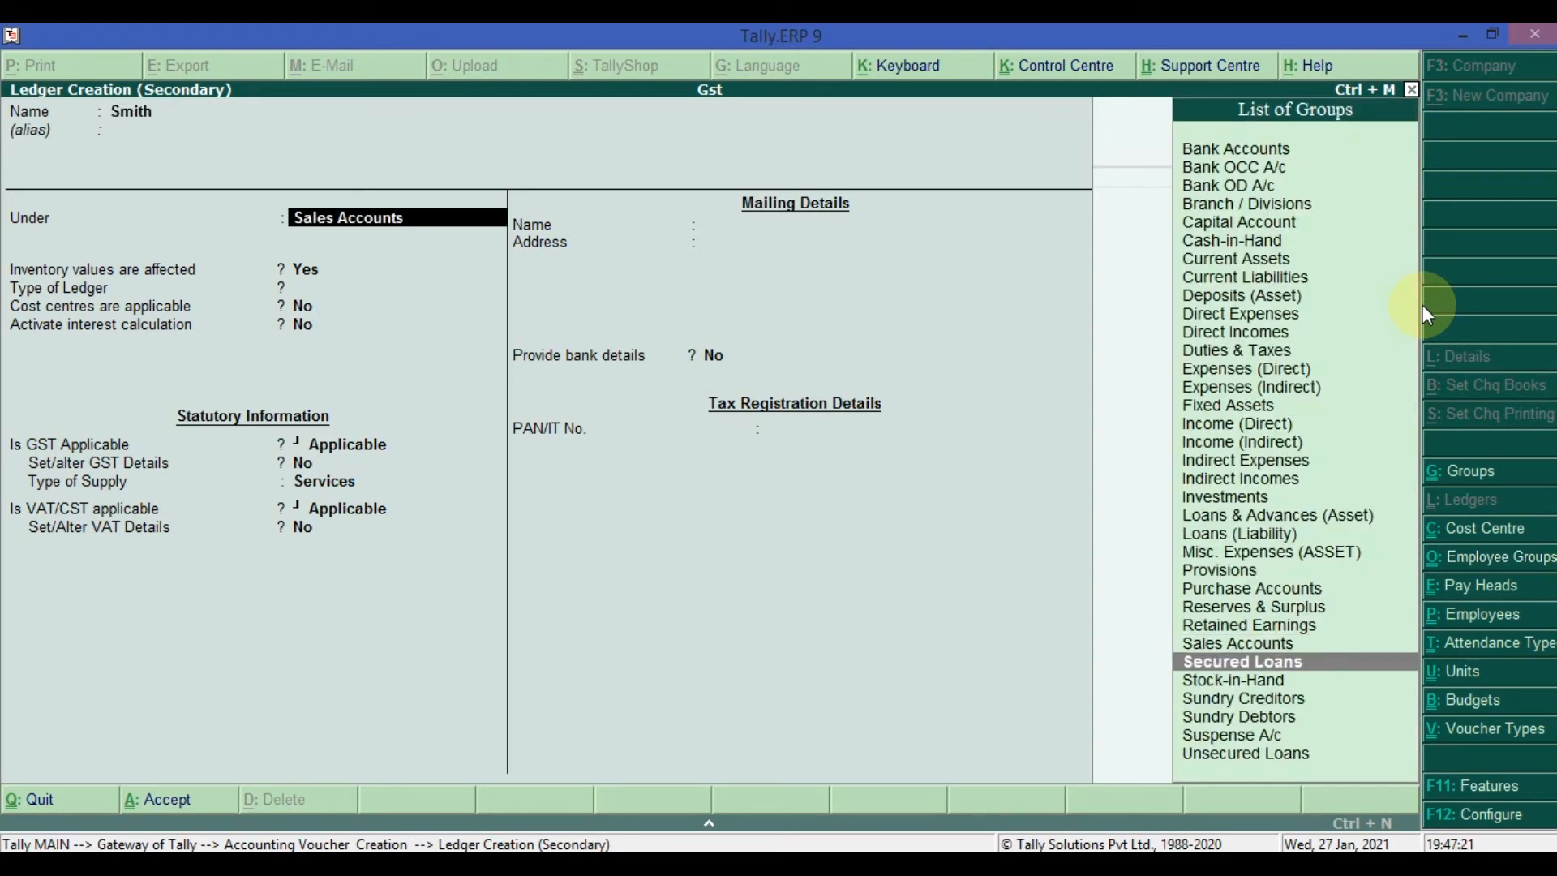
key(Down)
key(Down)
key(Down)
key(Down)
key(Down)
key(Up)
key(Up)
key(Up)
key(Up)
key(Up)
key(Up)
key(Up)
key(Up)
key(Up)
key(Up)
key(Up)
key(Up)
key(Up)
key(Up)
key(Up)
key(Up)
key(Up)
key(Up)
key(Up)
key(Up)
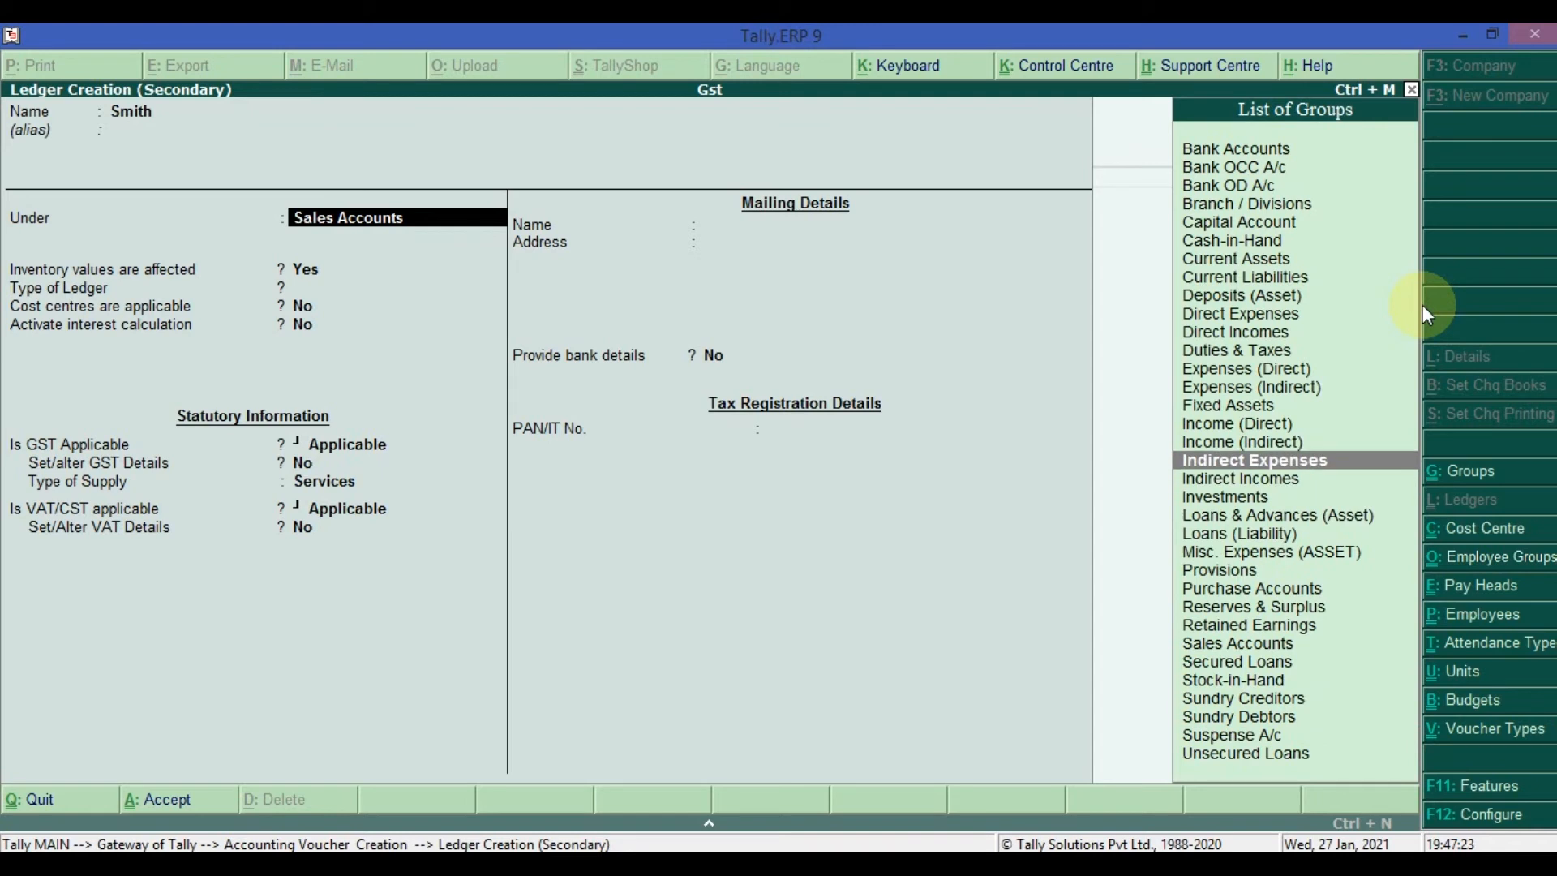
key(Up)
key(Up)
key(Down)
key(Down)
key(Down)
key(Down)
key(Down)
key(Down)
key(Down)
key(Down)
key(Down)
key(Down)
key(Down)
key(Down)
key(Down)
key(Down)
key(Down)
key(Down)
key(Down)
key(Down)
key(Down)
key(Down)
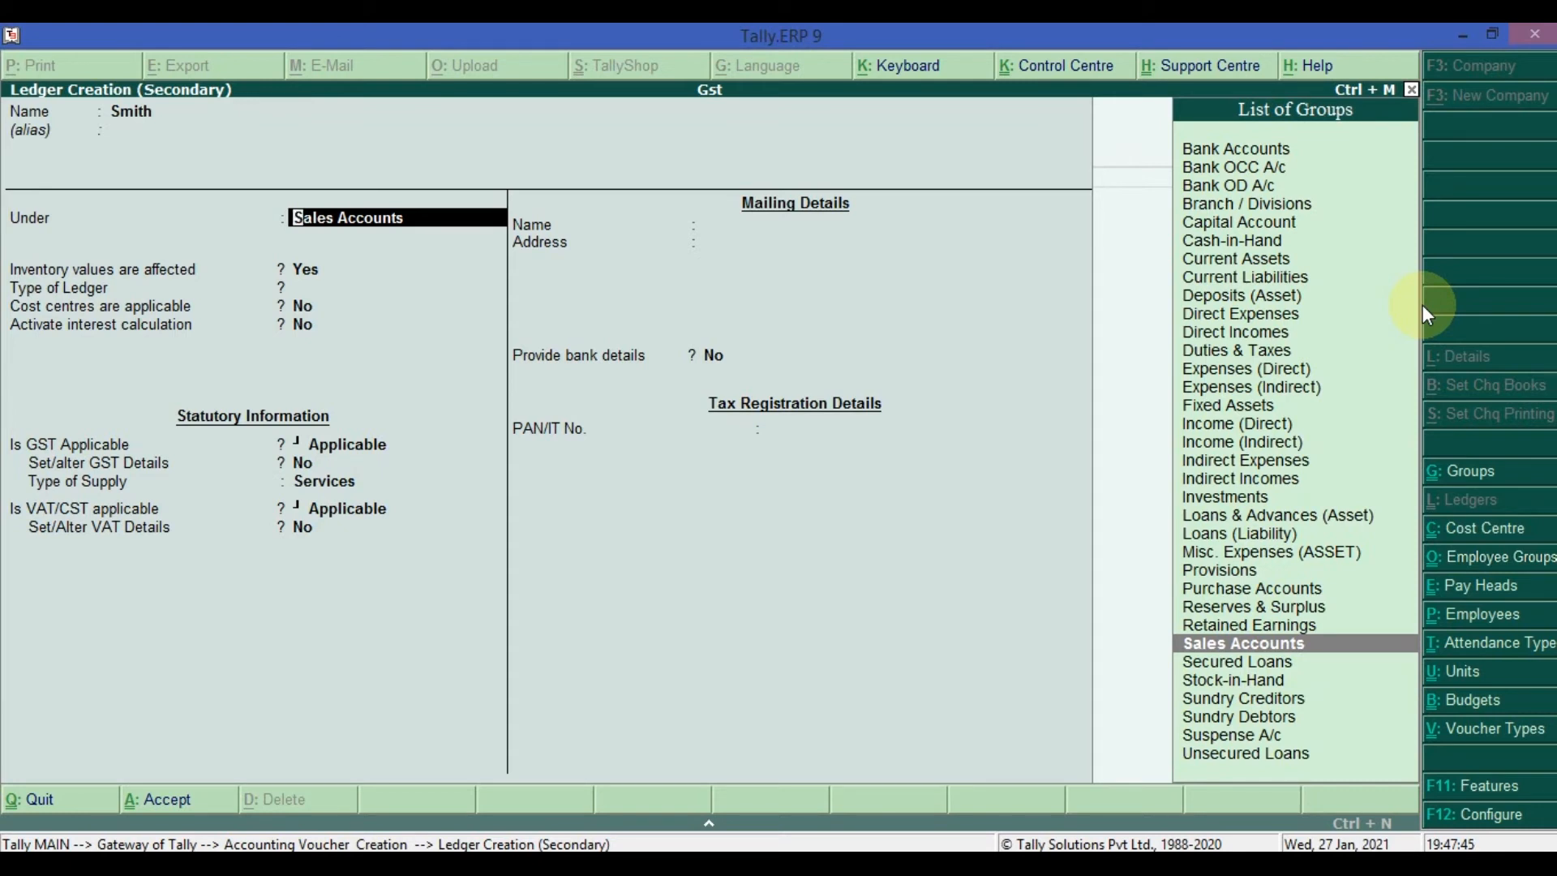
key(Down)
key(Down)
key(Down)
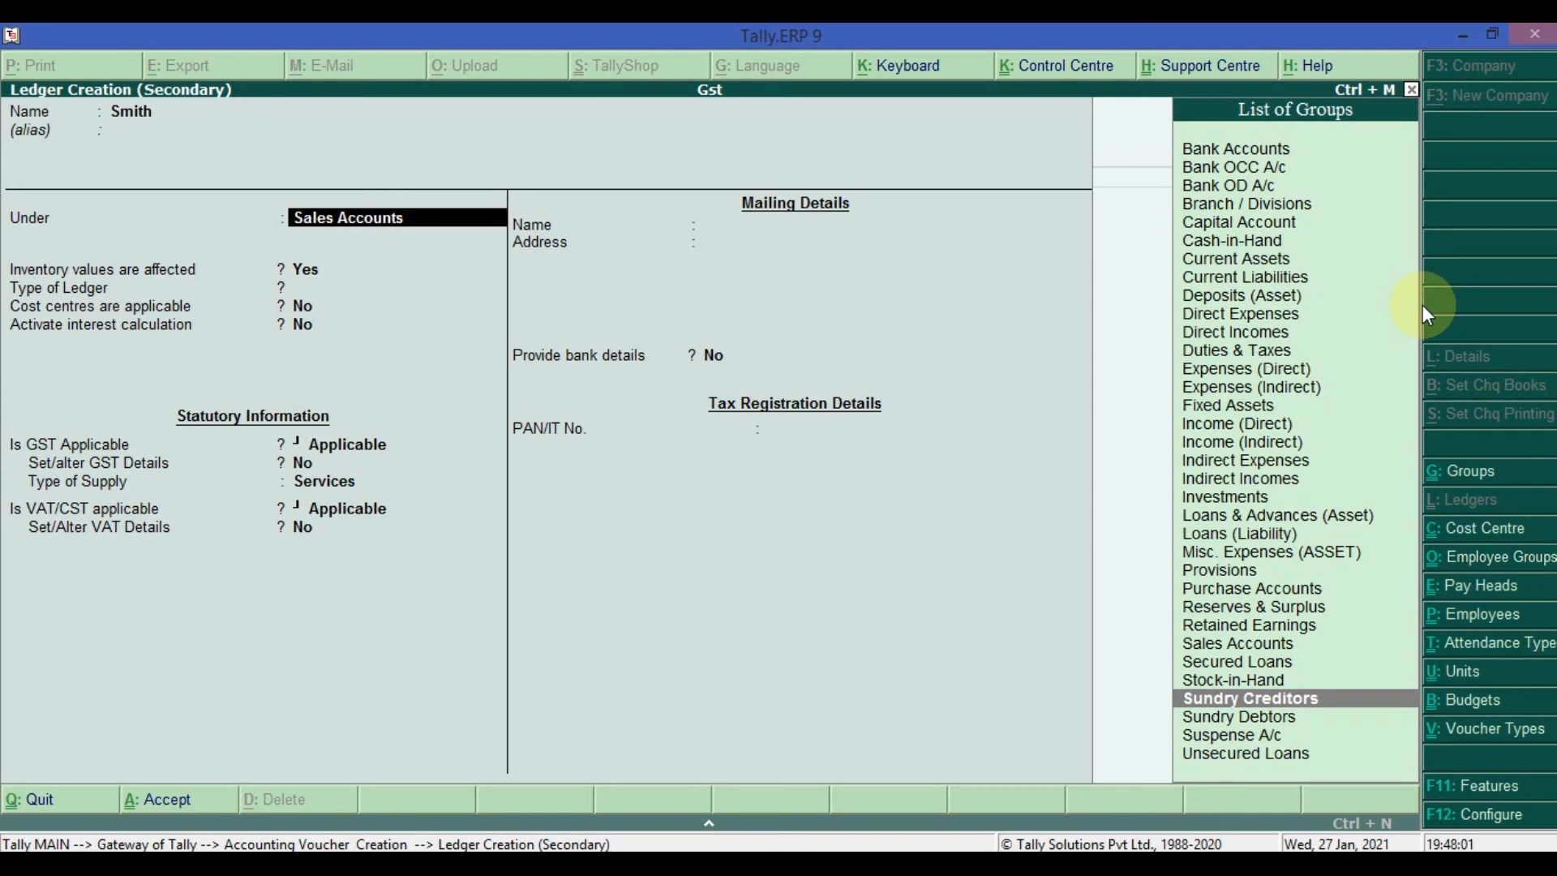
key(Return)
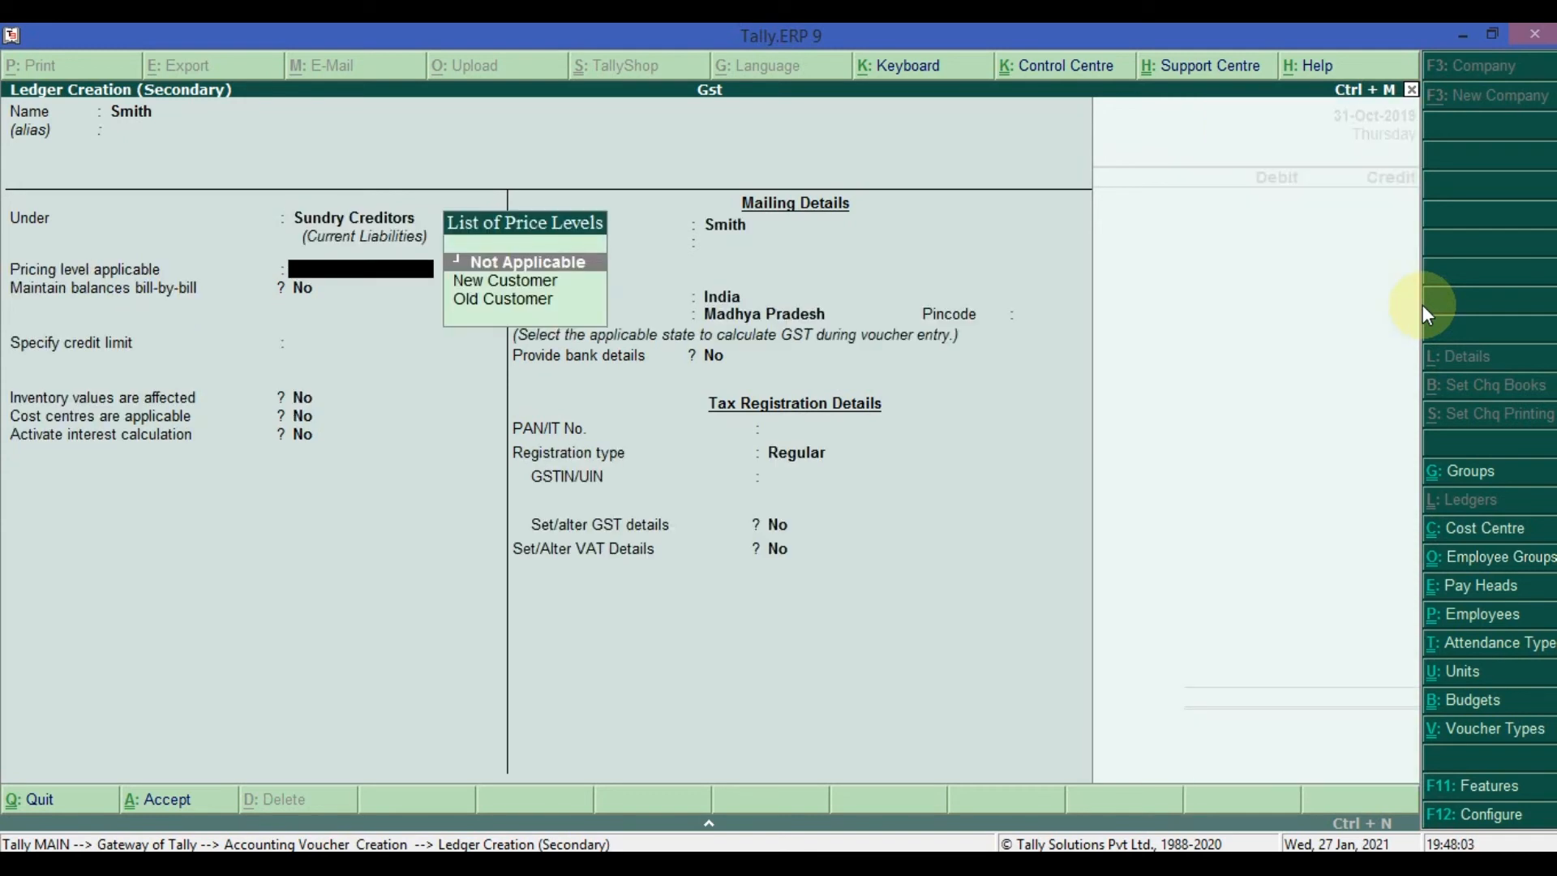
Set the pricing level to Not Applicable, keep the other default details, leave GSTIN/UIN blank, and save the supplier's ledger
key(Return)
key(Return)
key(Return)
key(Return)
key(Return)
key(Return)
key(Return)
key(Return)
key(Return)
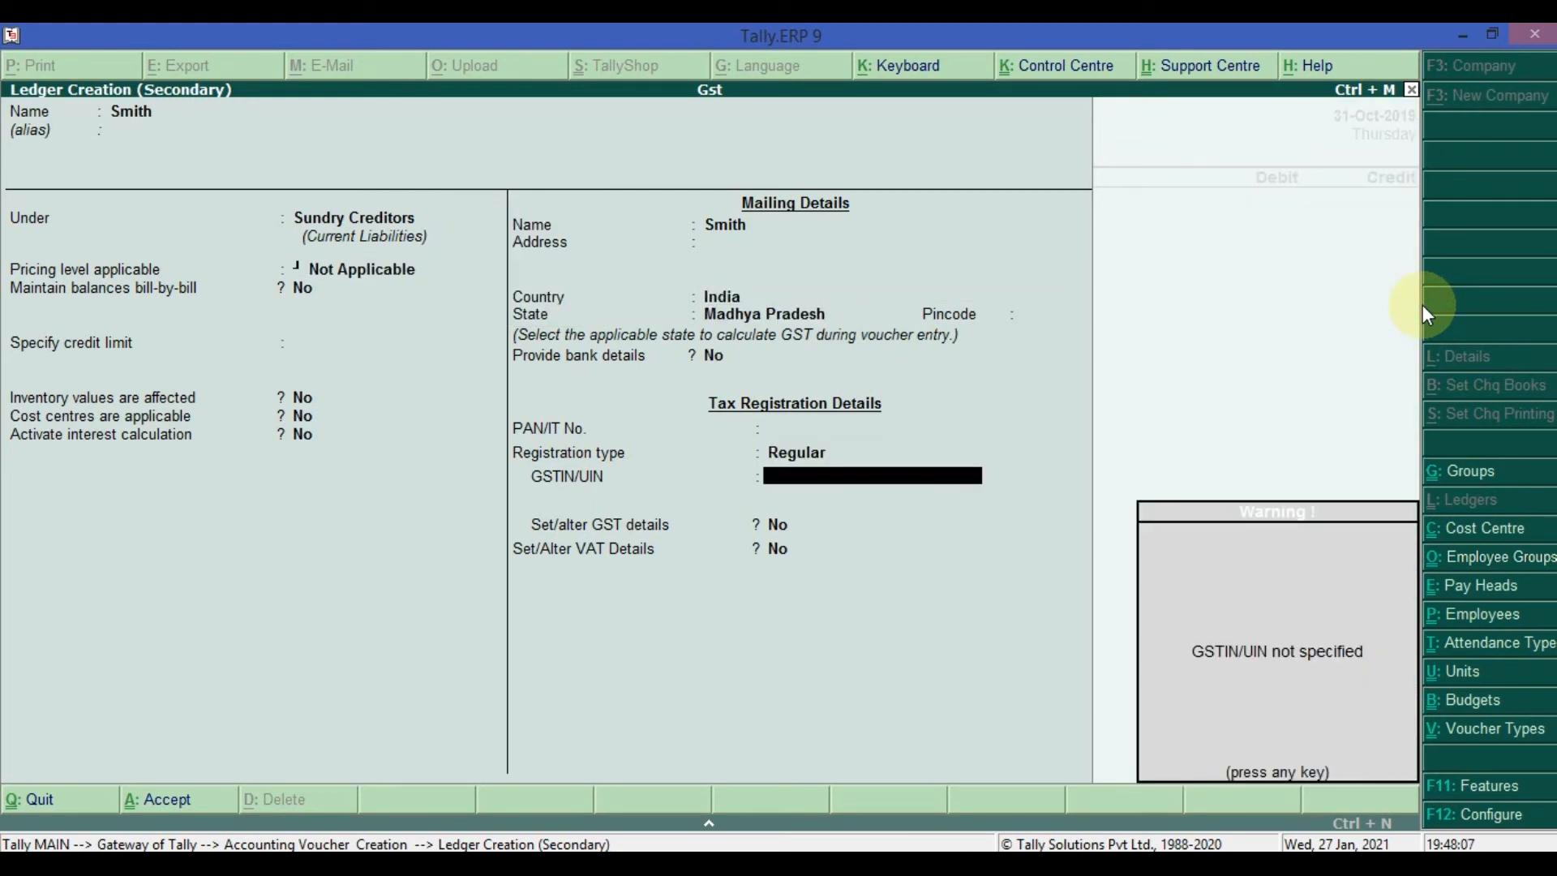
key(Return)
key(Return)
key(Return)
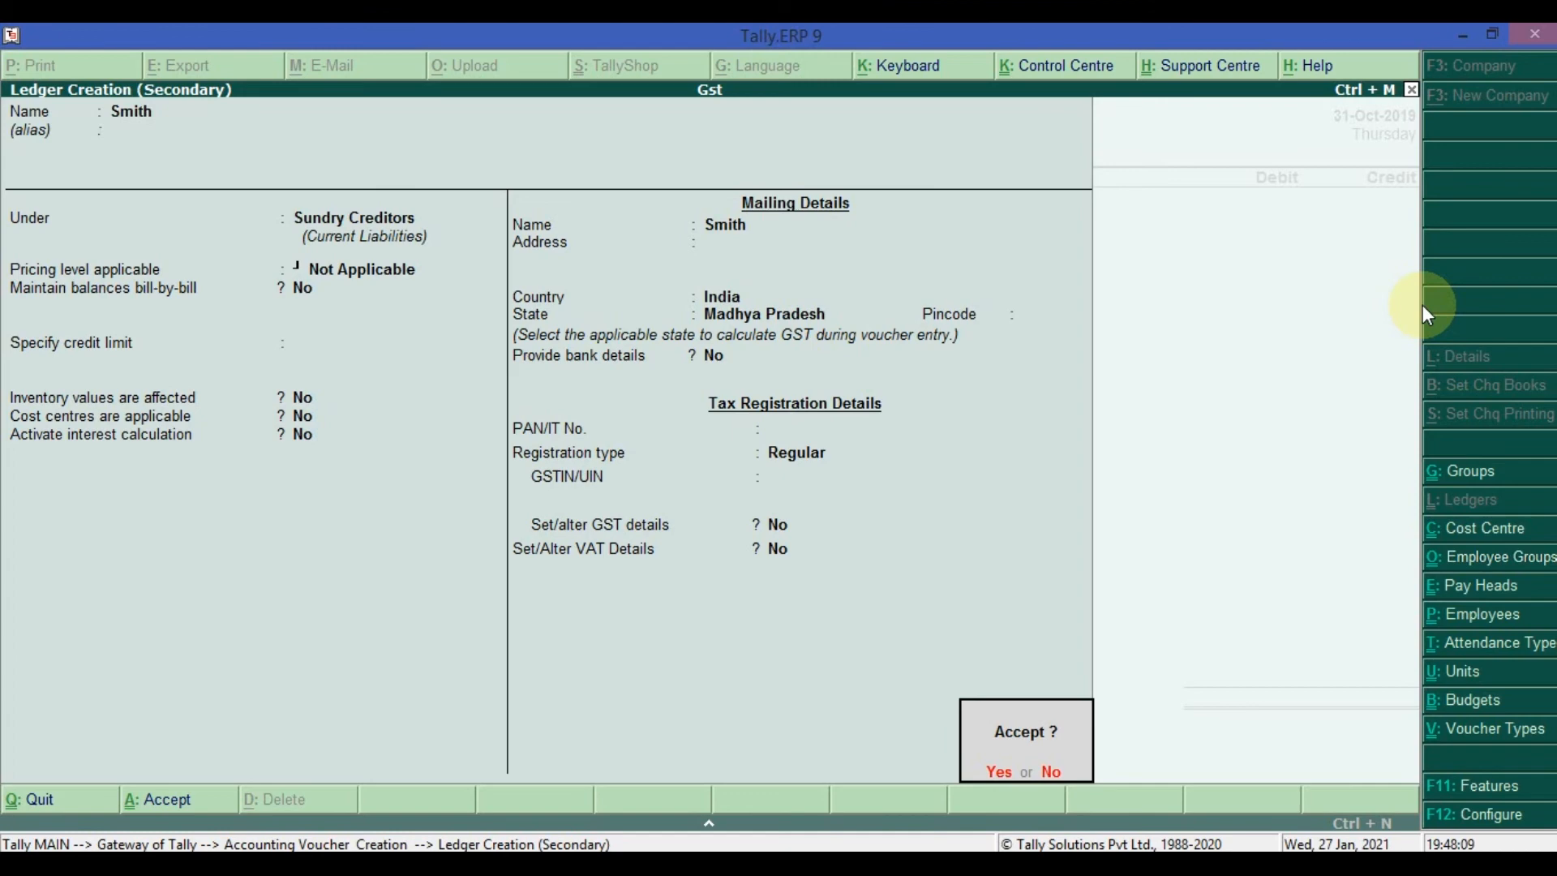
key(Return)
Credit the new supplier's ledger with 10000 in the purchase voucher, keeping the default supplier's details
key(Return)
key(ctrl+a)
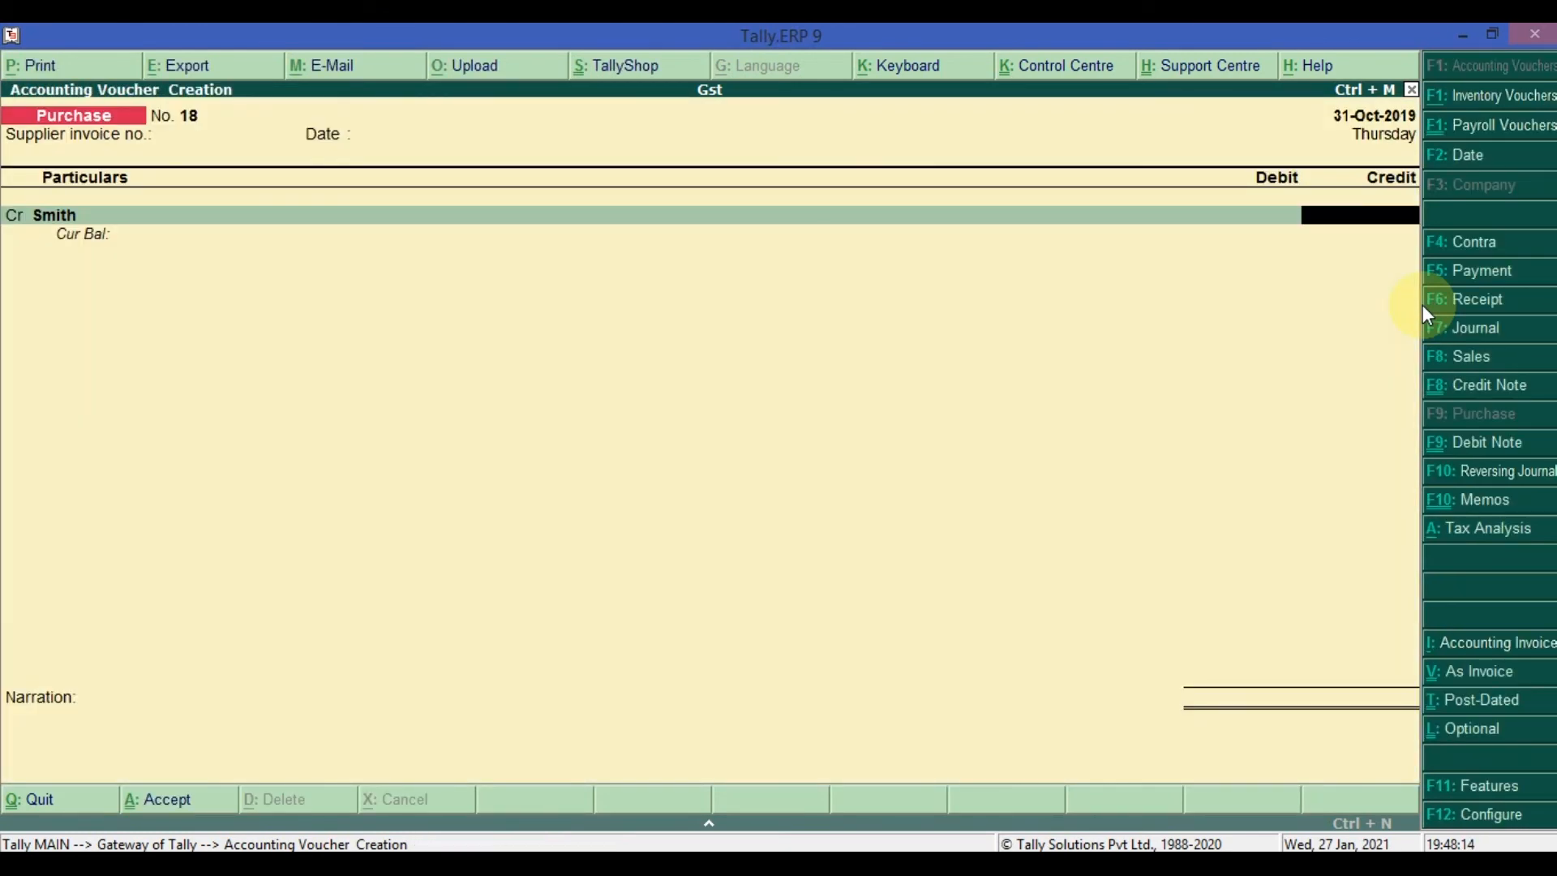
text(10000)
key(Return)
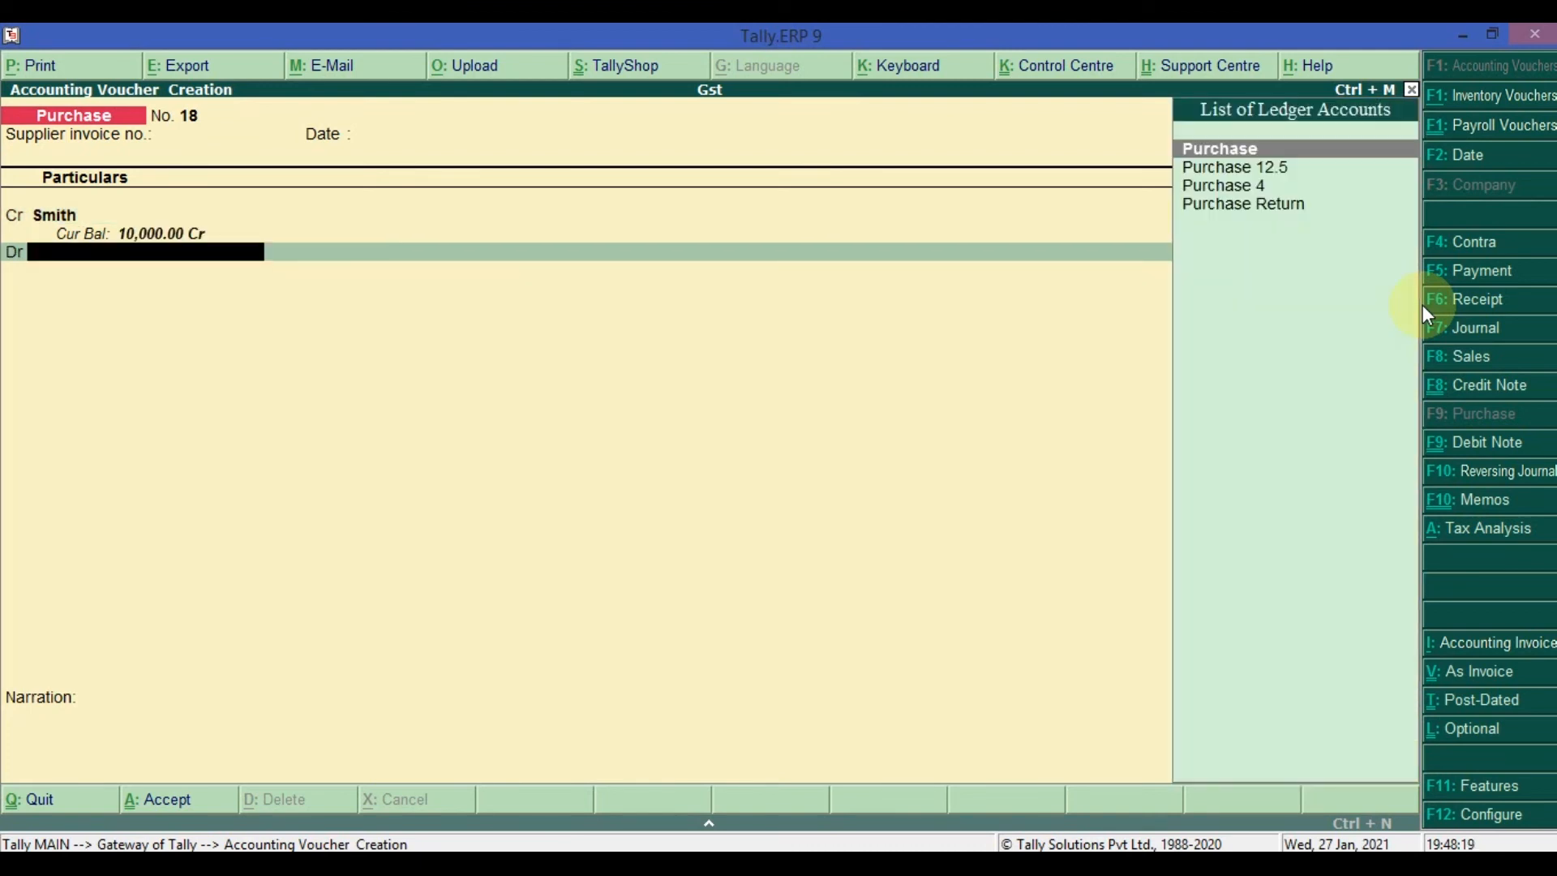
Debit Purchase with 10,000.00 against the supplier without stock items, leave the narration empty, and save the voucher
key(Return)
key(Return)
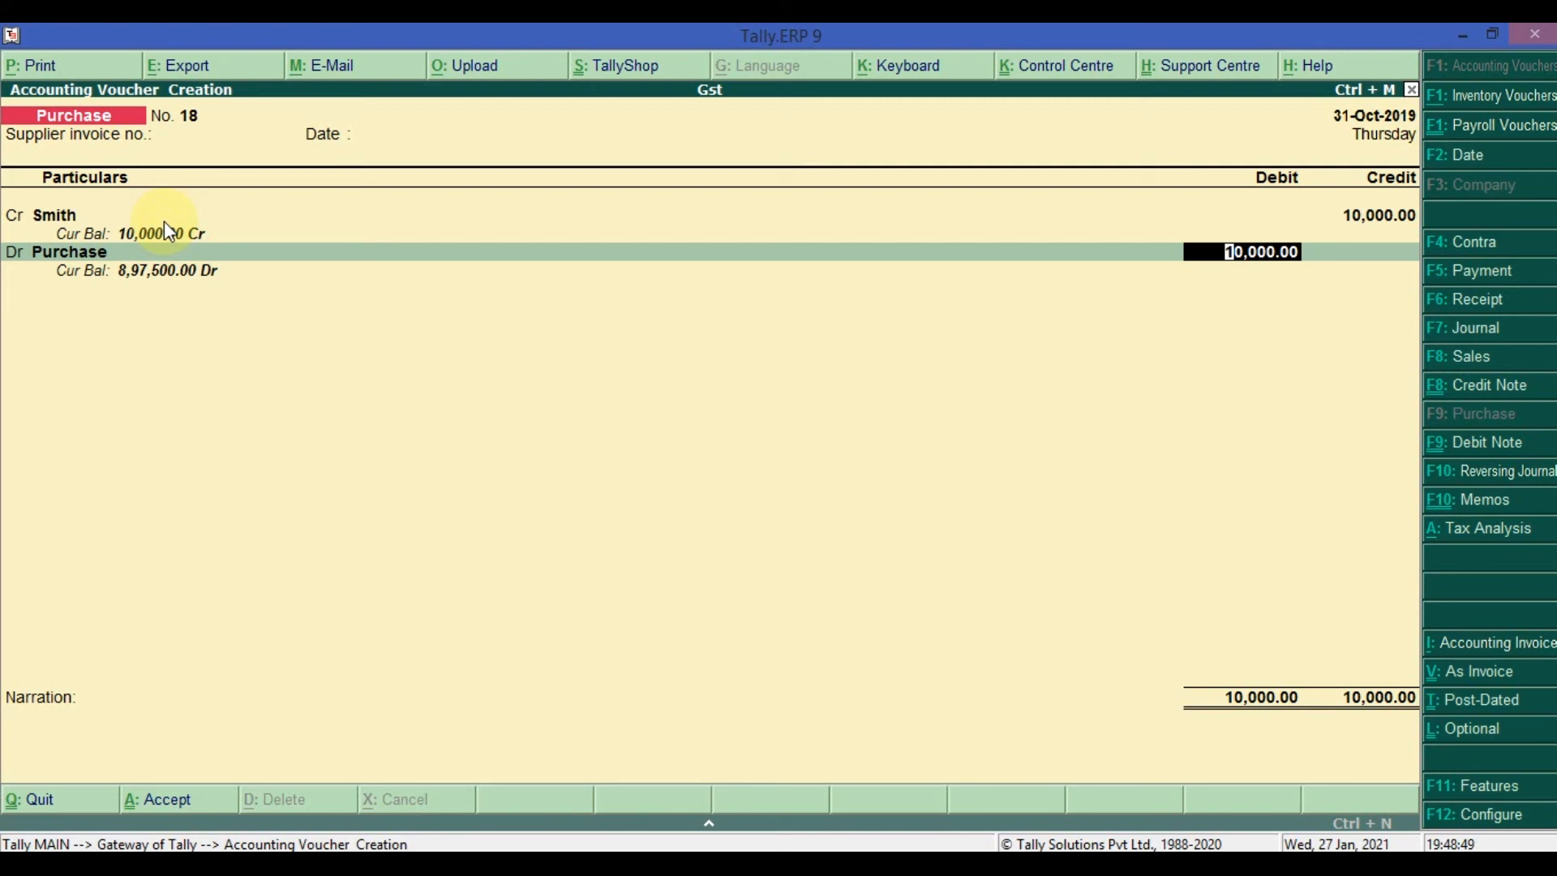
key(Return)
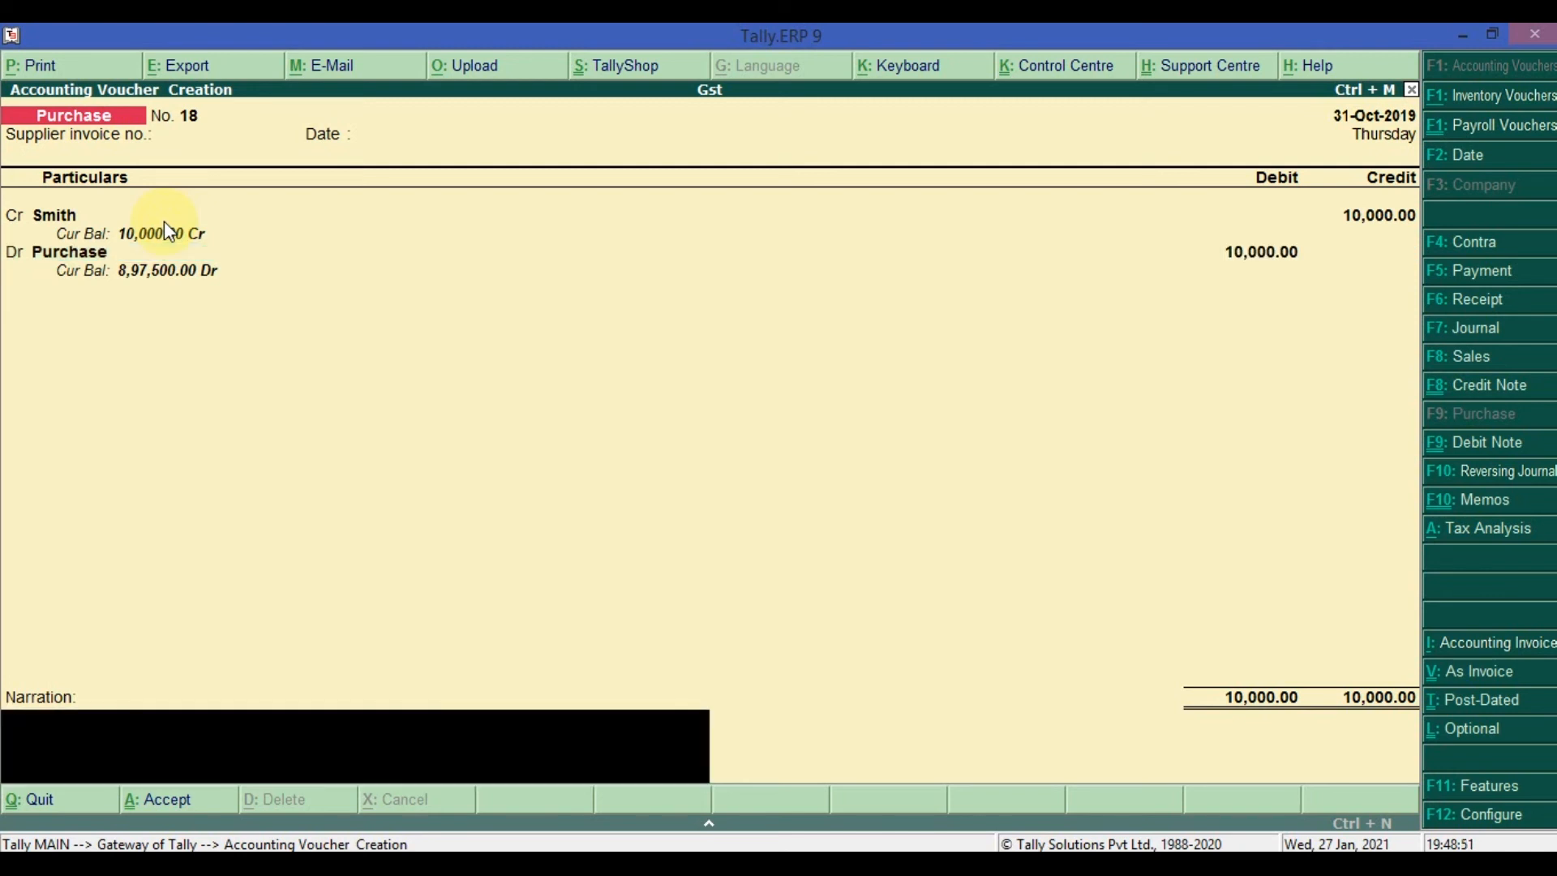
key(Return)
key(Return)
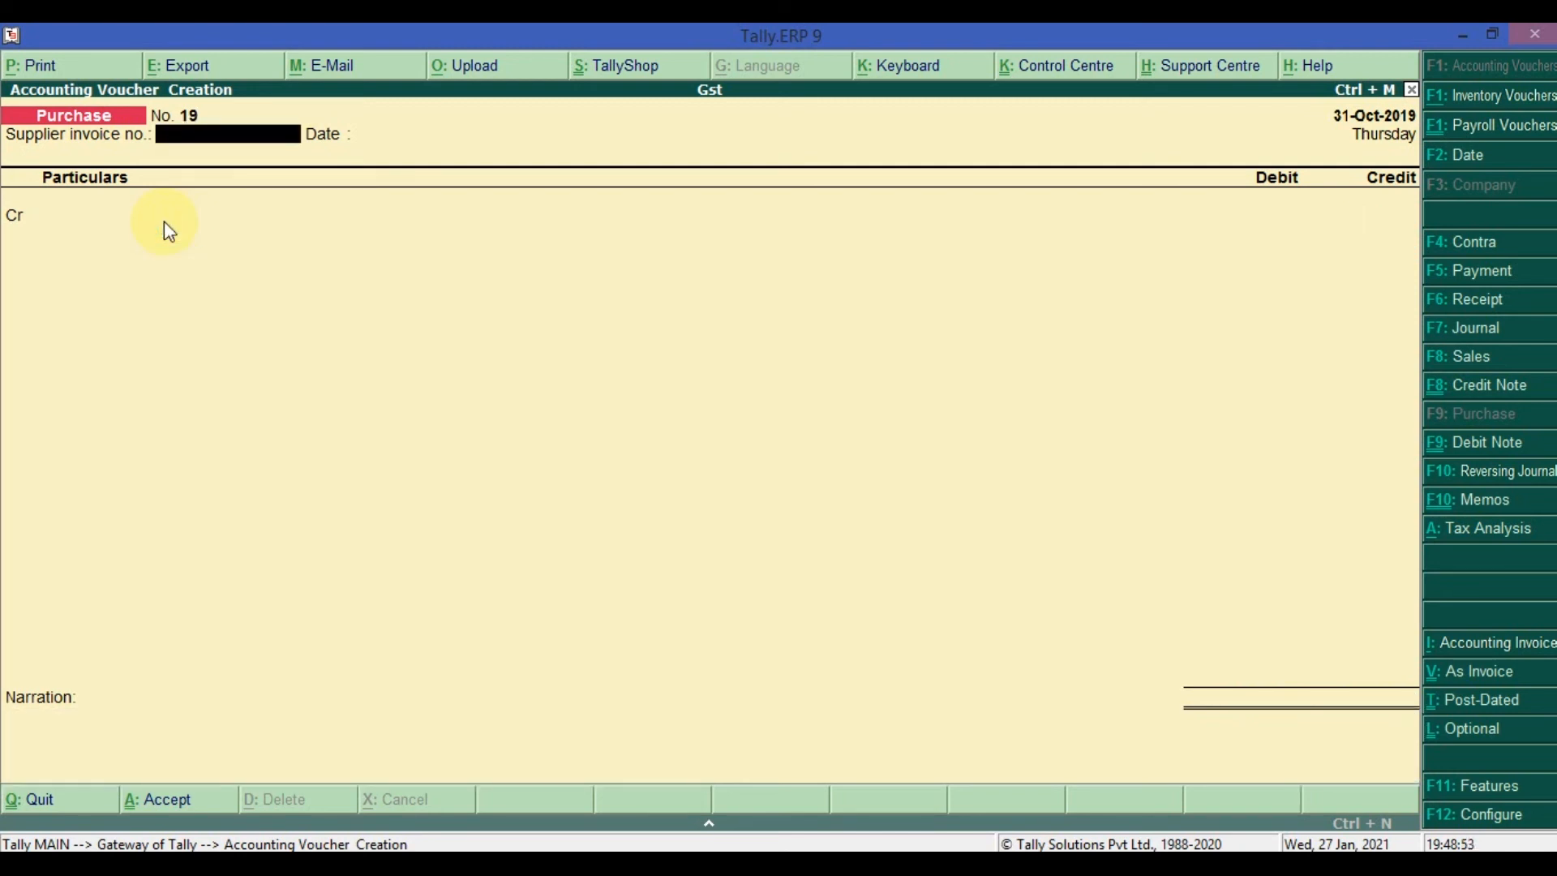
Start another sales voucher in voucher mode for a credit sale, leaving the reference number blank
key(F8)
key(ctrl+v)
key(Return)
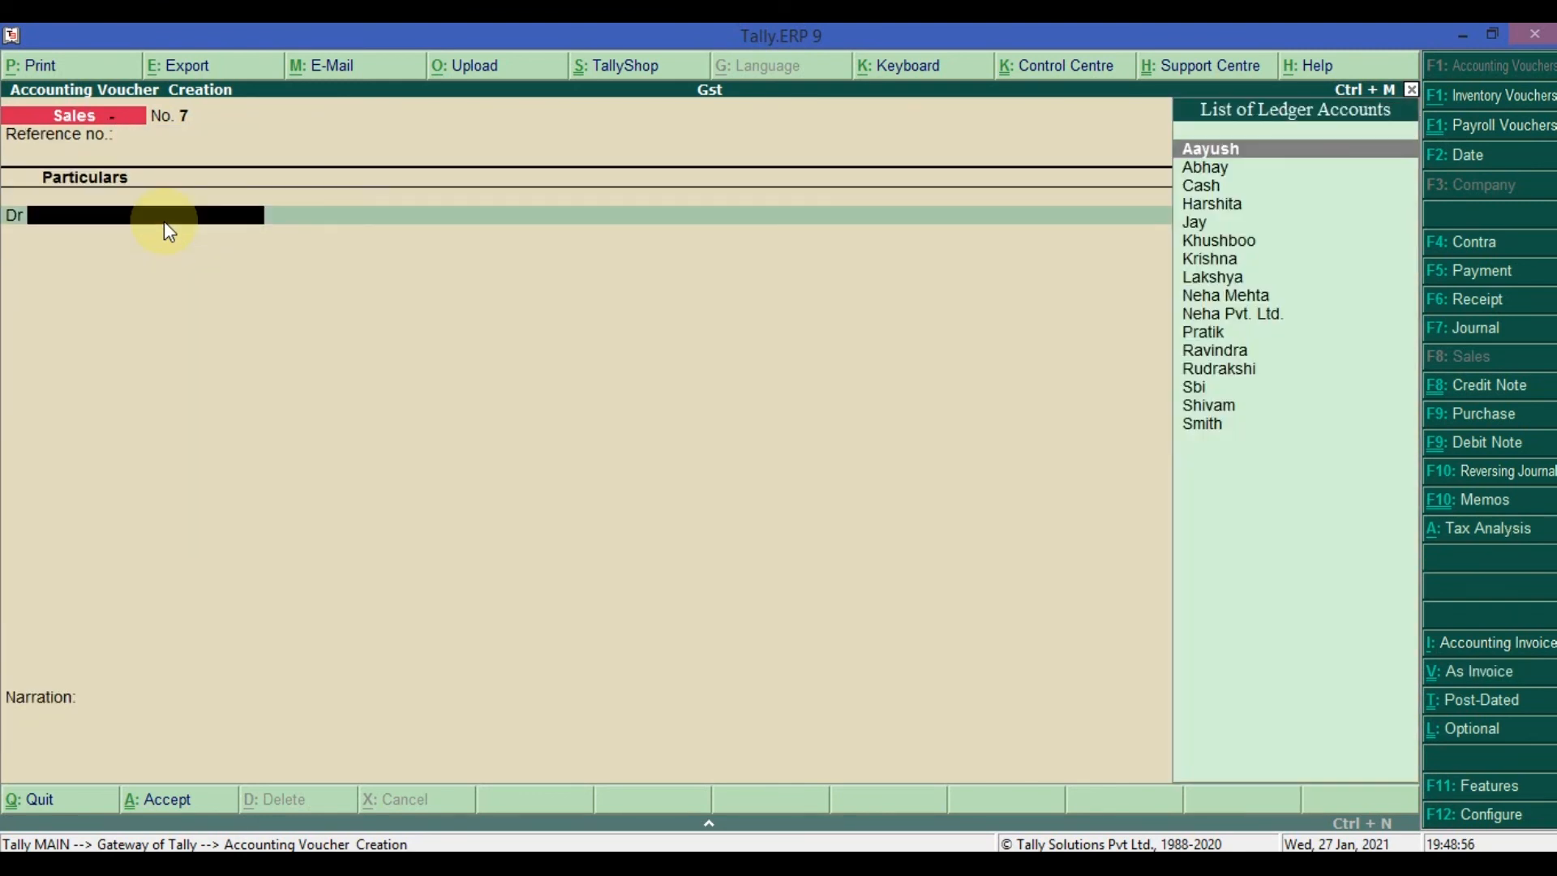
Start a new ledger from the sales voucher's debit line and enter the customer's name, leaving the alias blank
key(alt+c)
text(Vice)
key(BackSpace)
key(BackSpace)
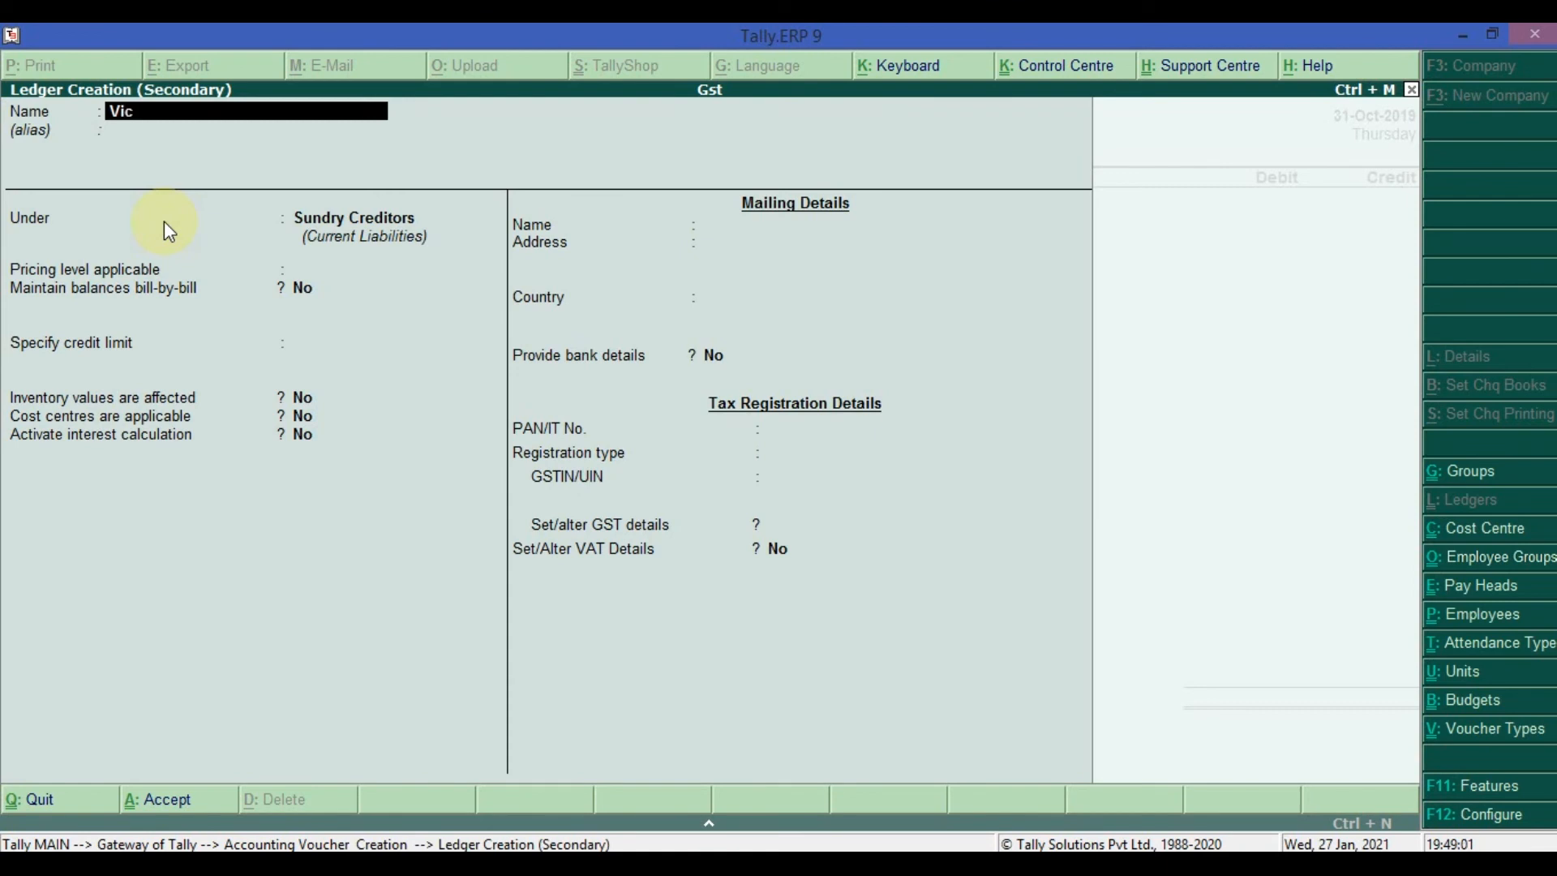
text(vek)
key(Return)
key(Return)
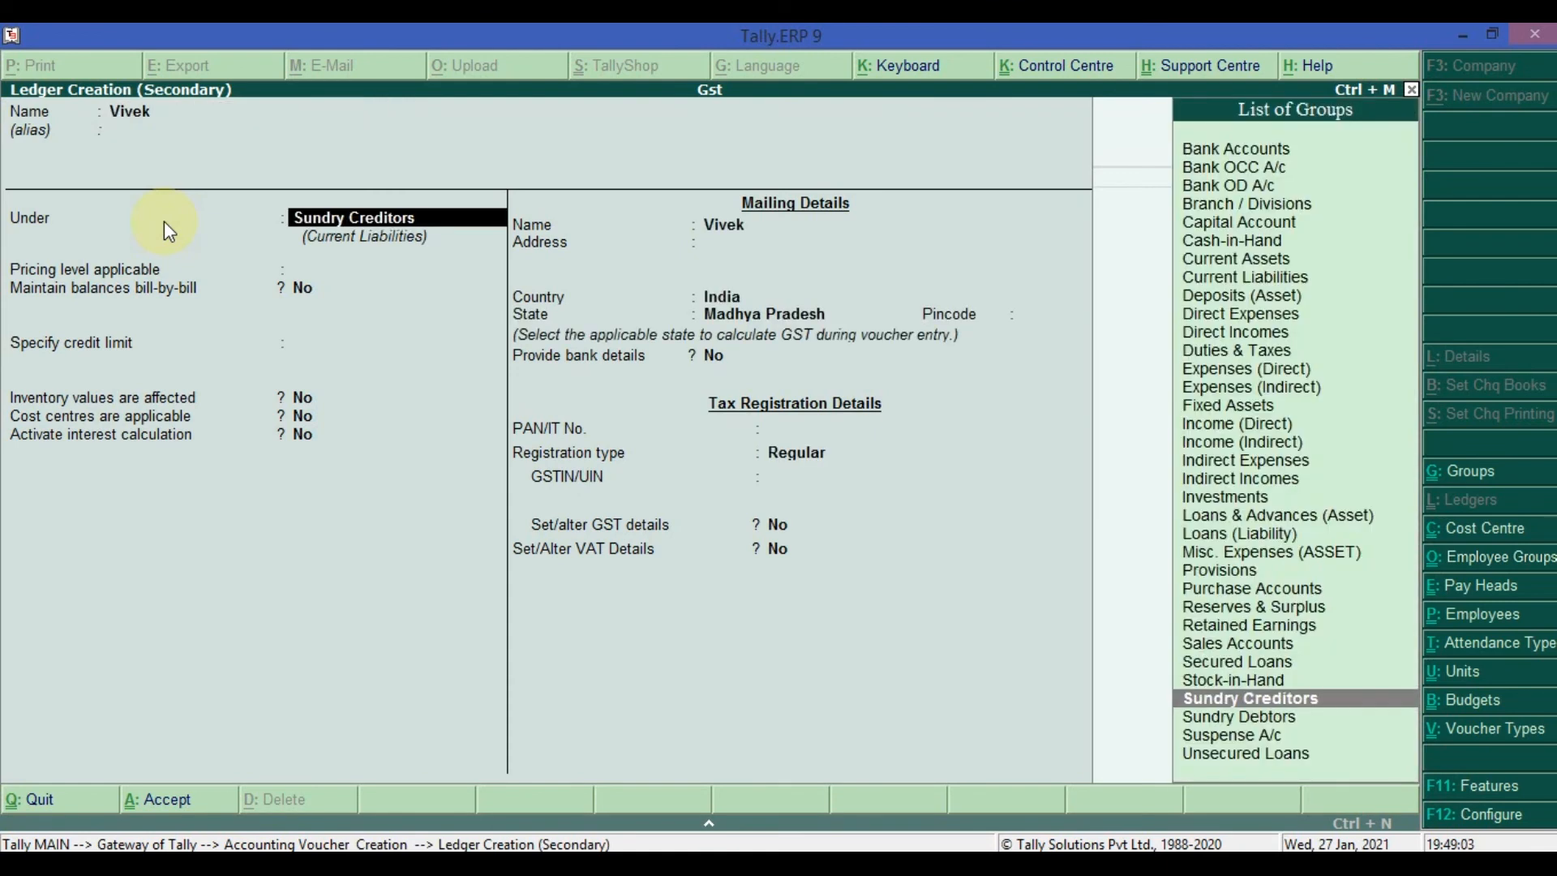
Save the customer's ledger under Sundry Debtors and debit it with 10000 in the sales voucher, keeping the default buyer's details
key(Down)
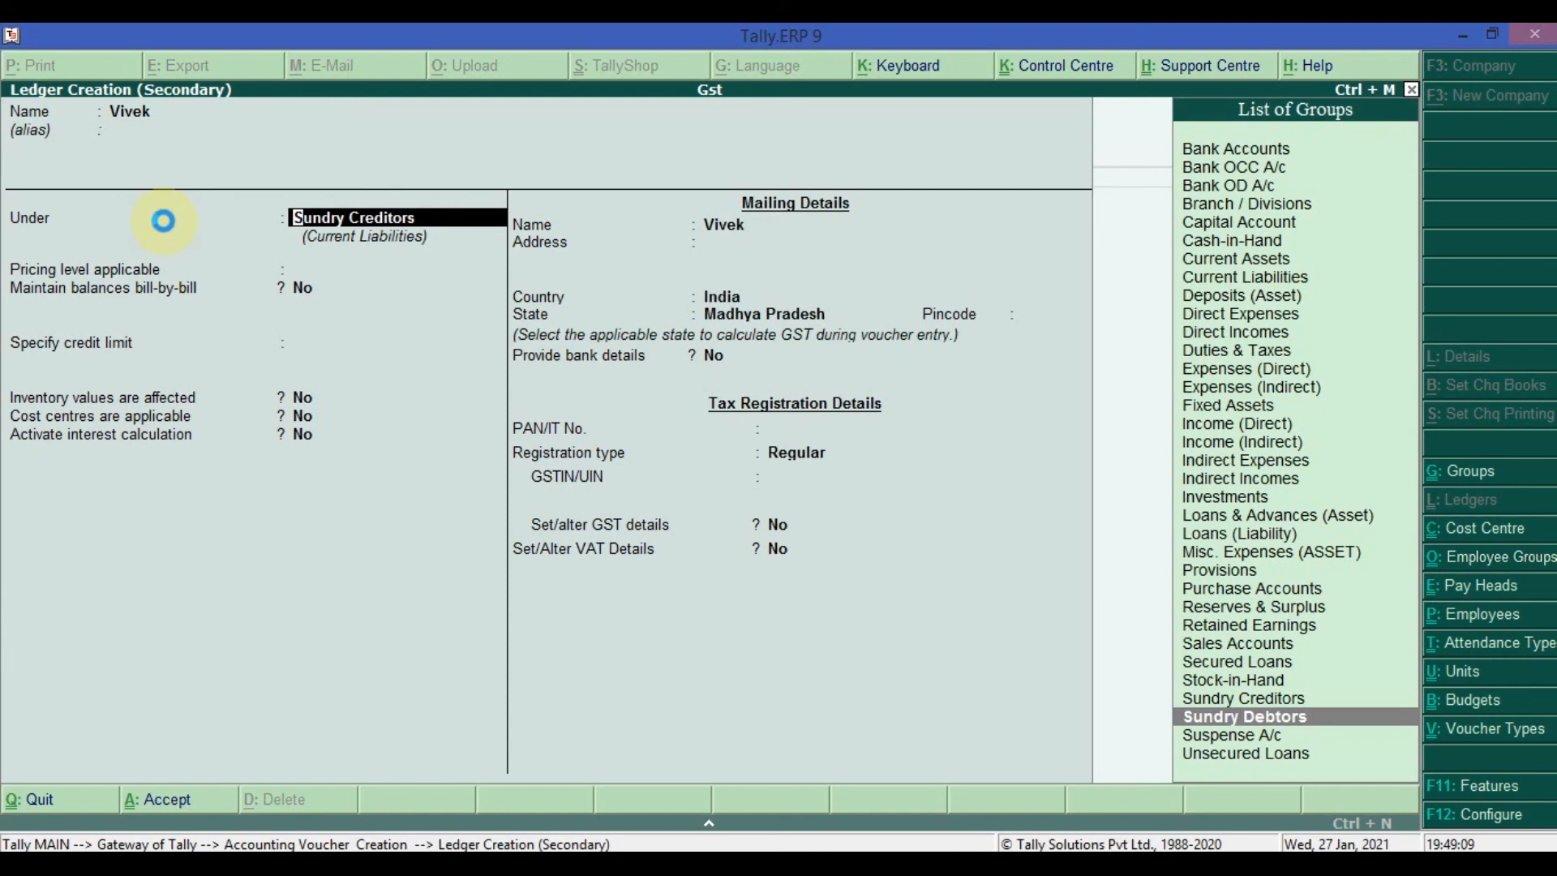
key(ctrl+a)
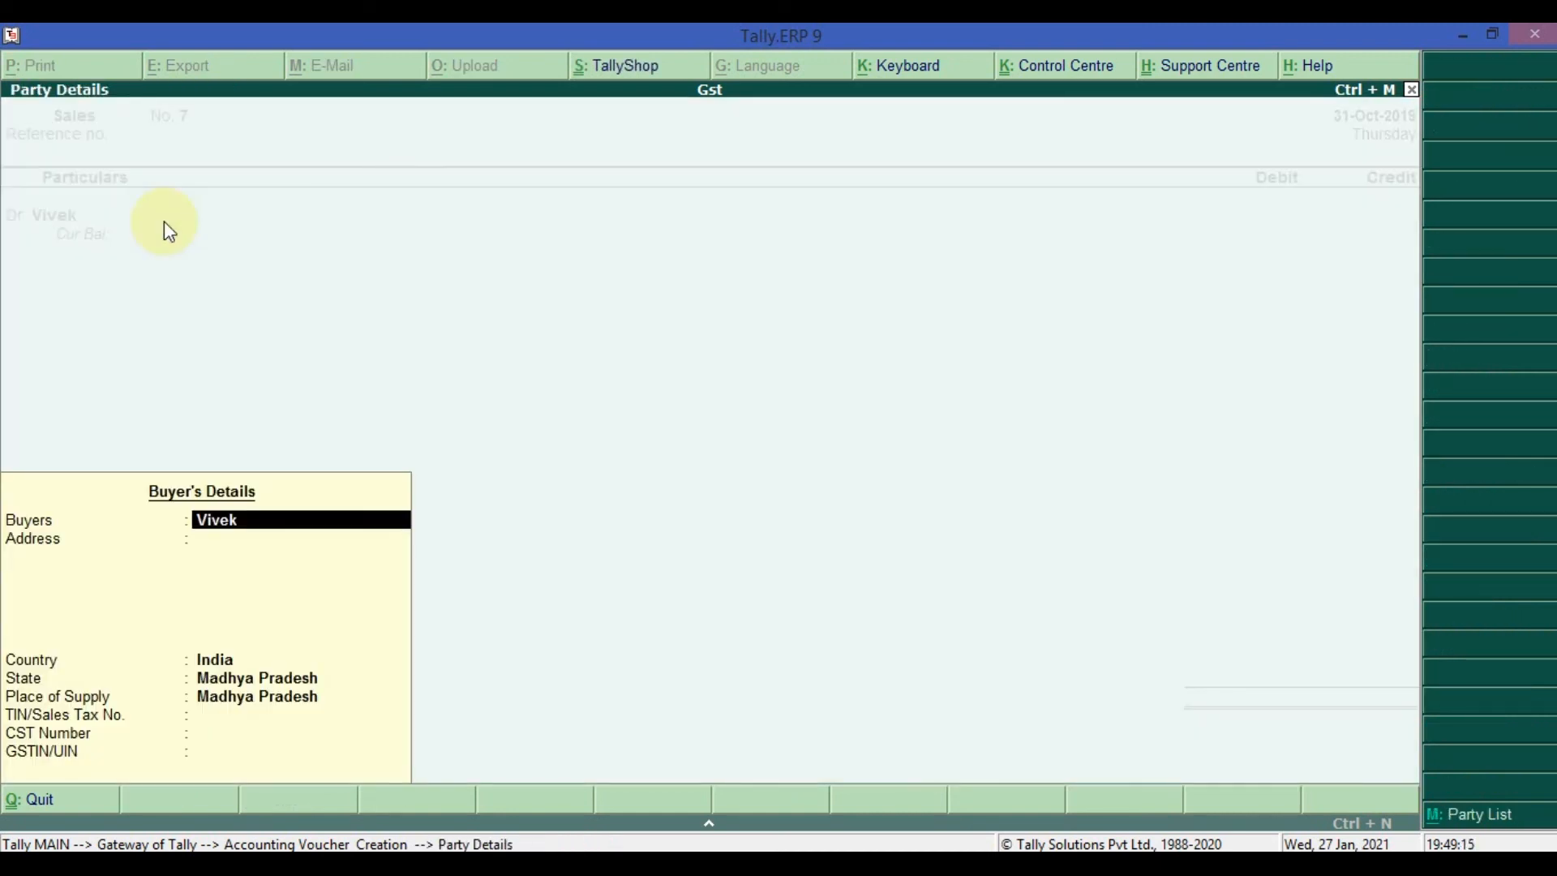
key(ctrl+a)
text(10000)
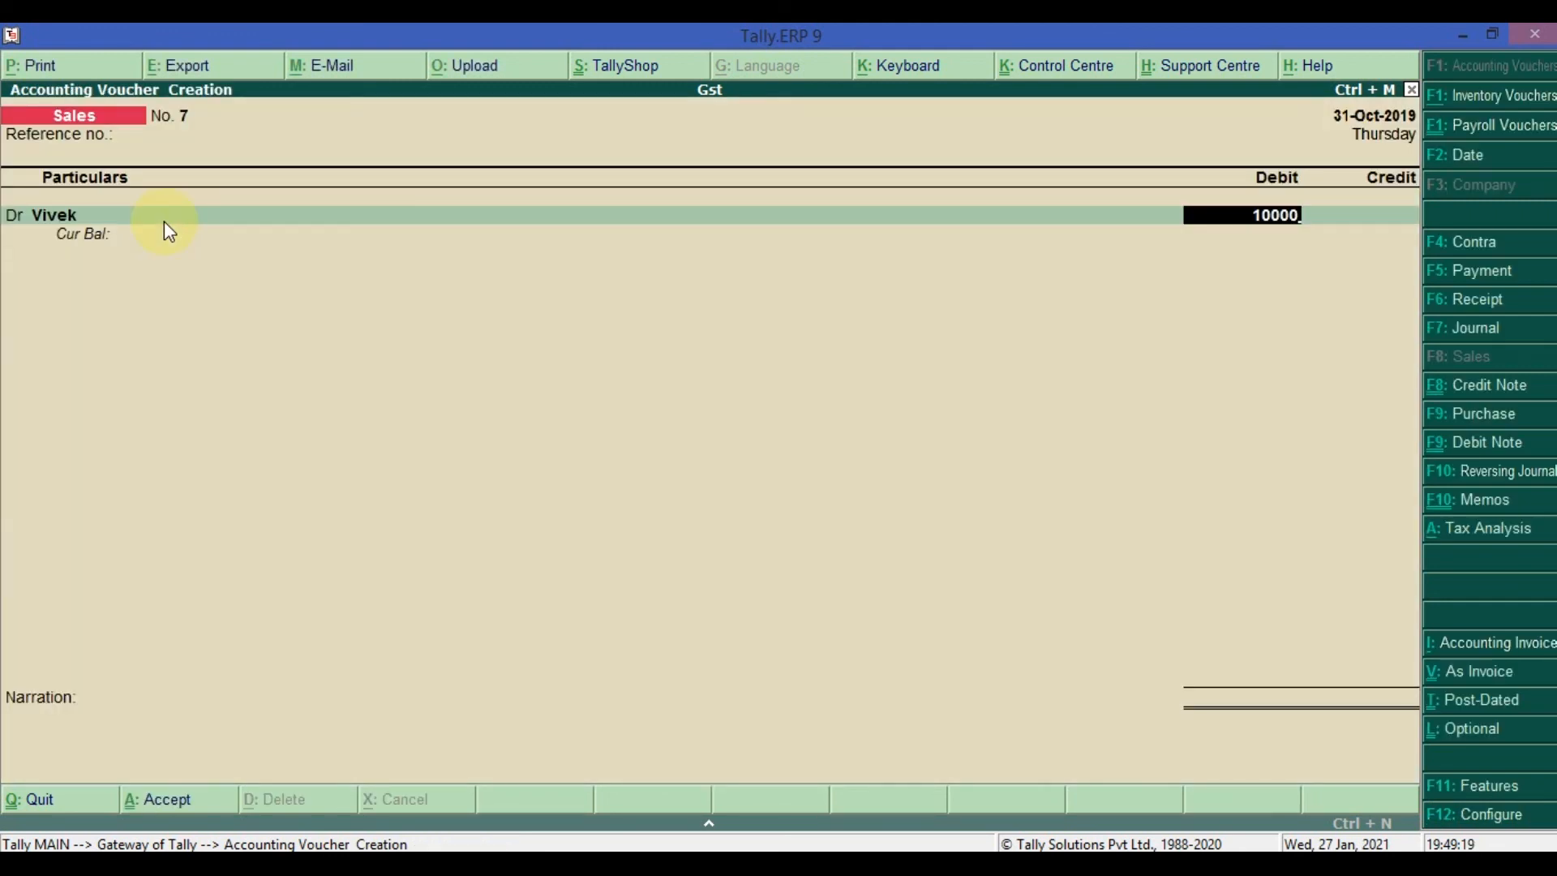
key(Return)
Credit Sales with 10,000.00 against the customer without stock items, leave the narration empty, and save the voucher
key(Return)
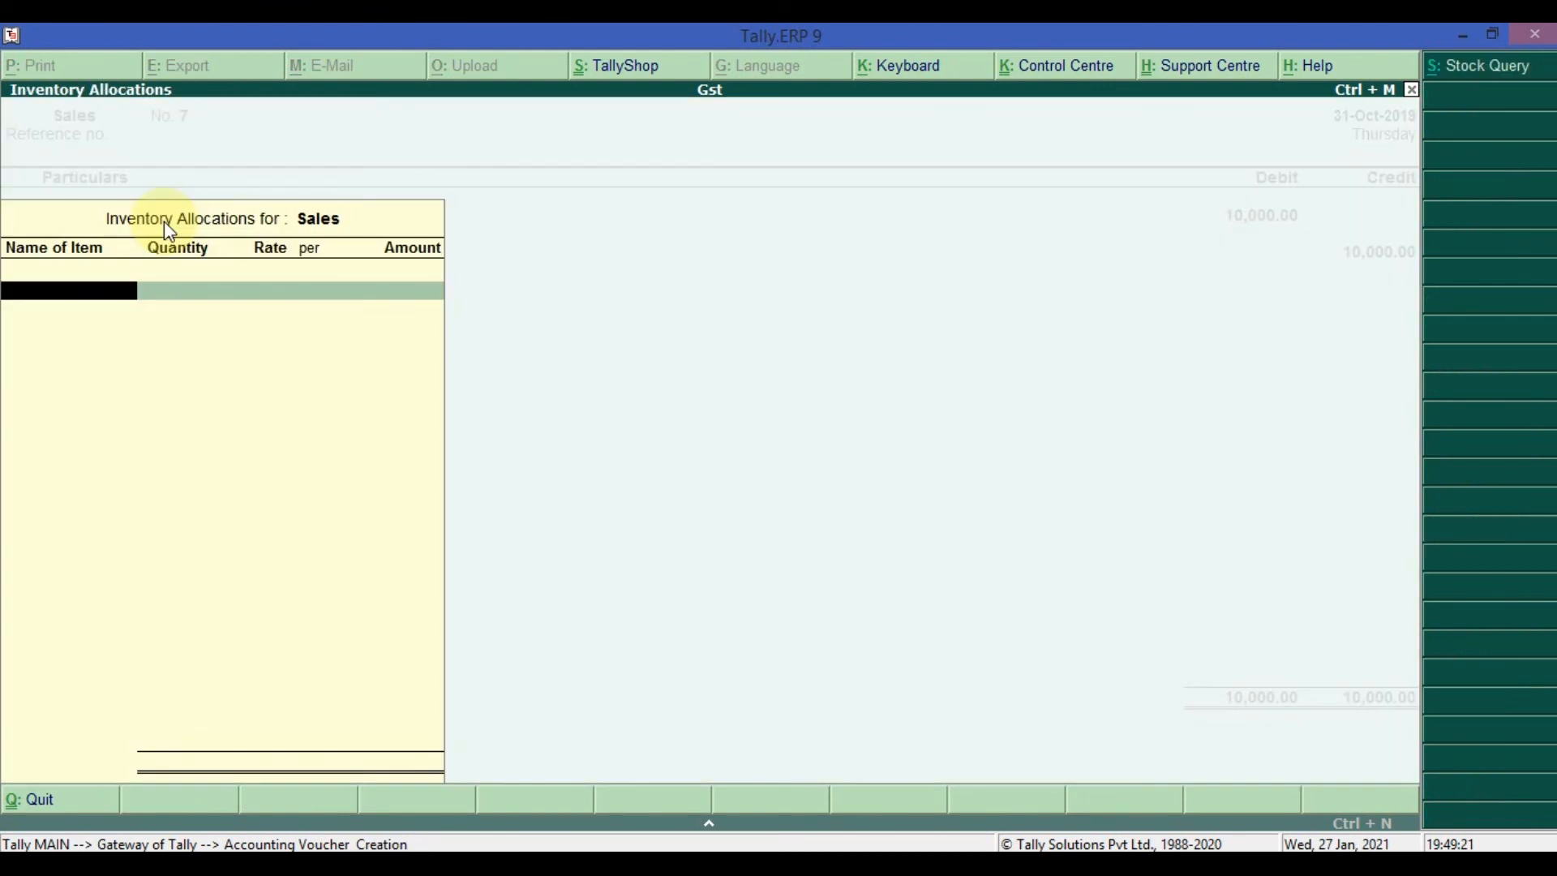
key(Return)
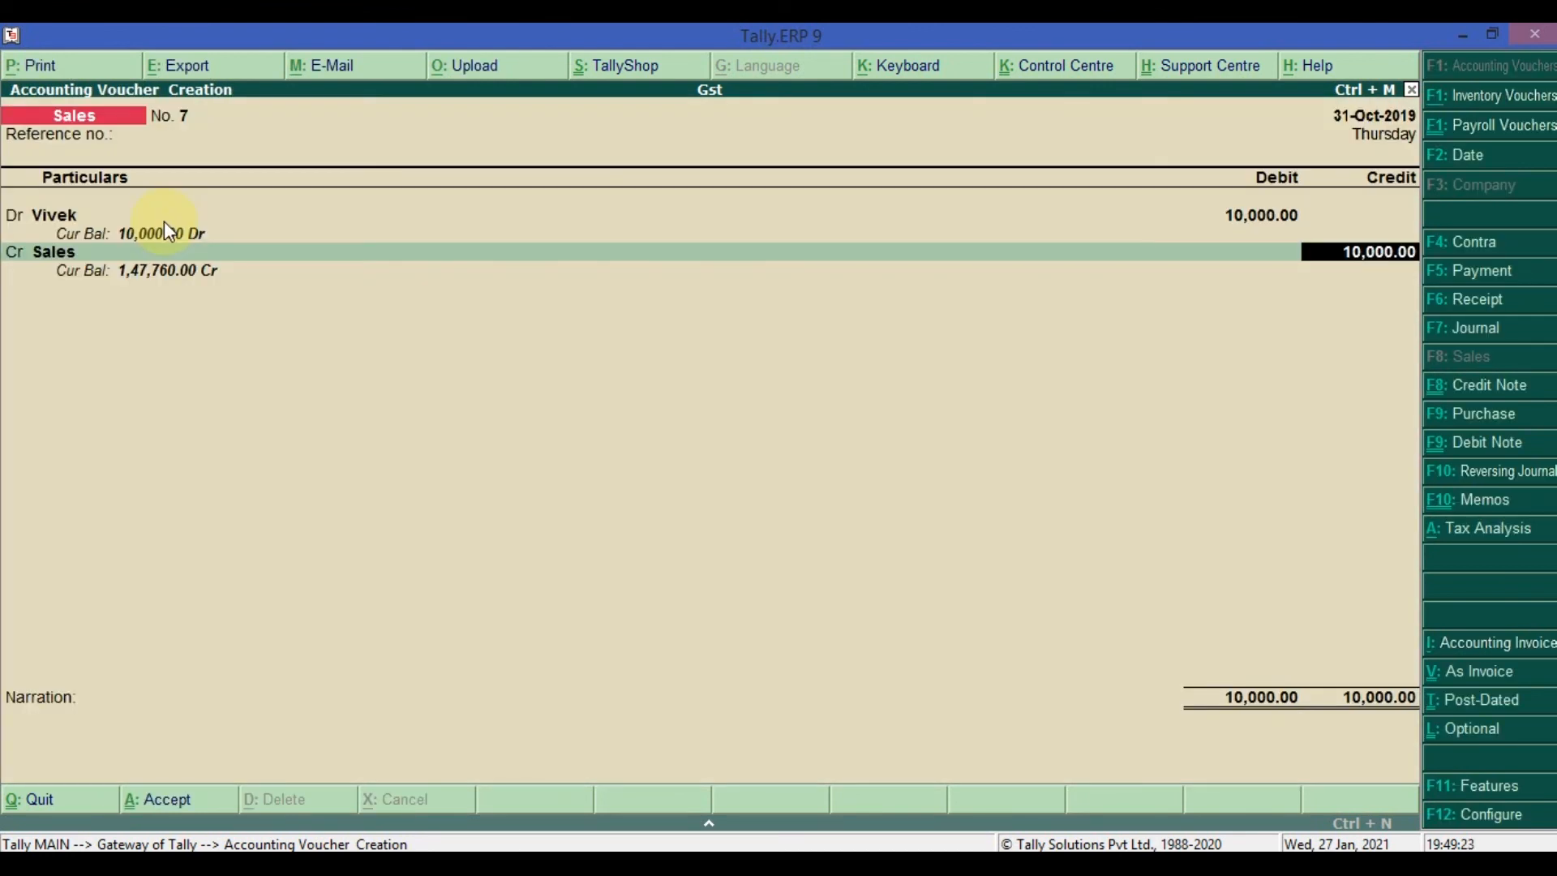
key(Return)
key(Return)
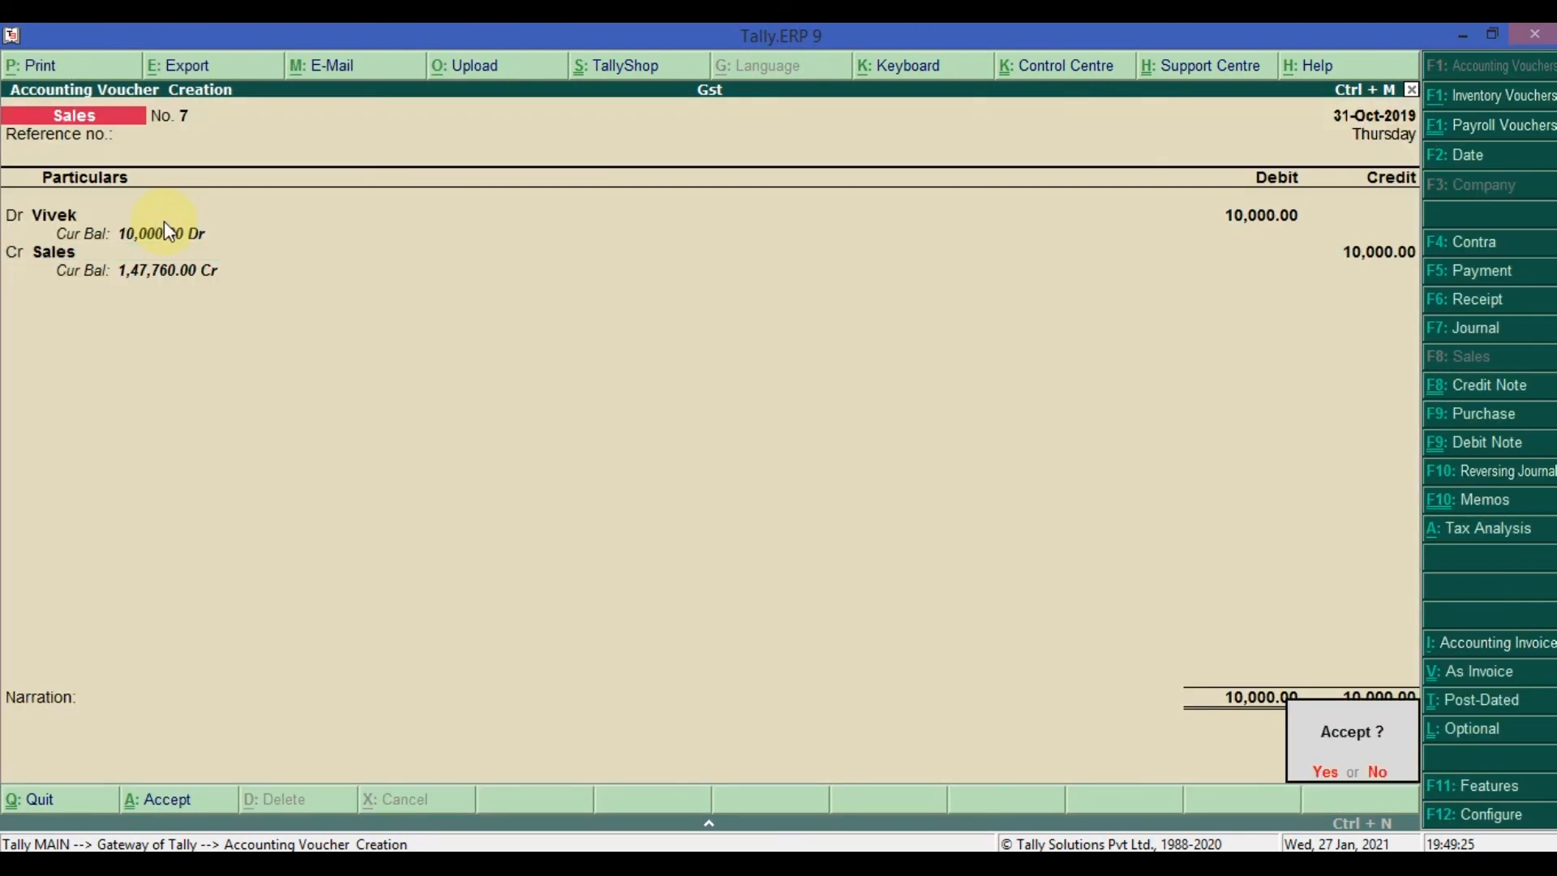
key(Return)
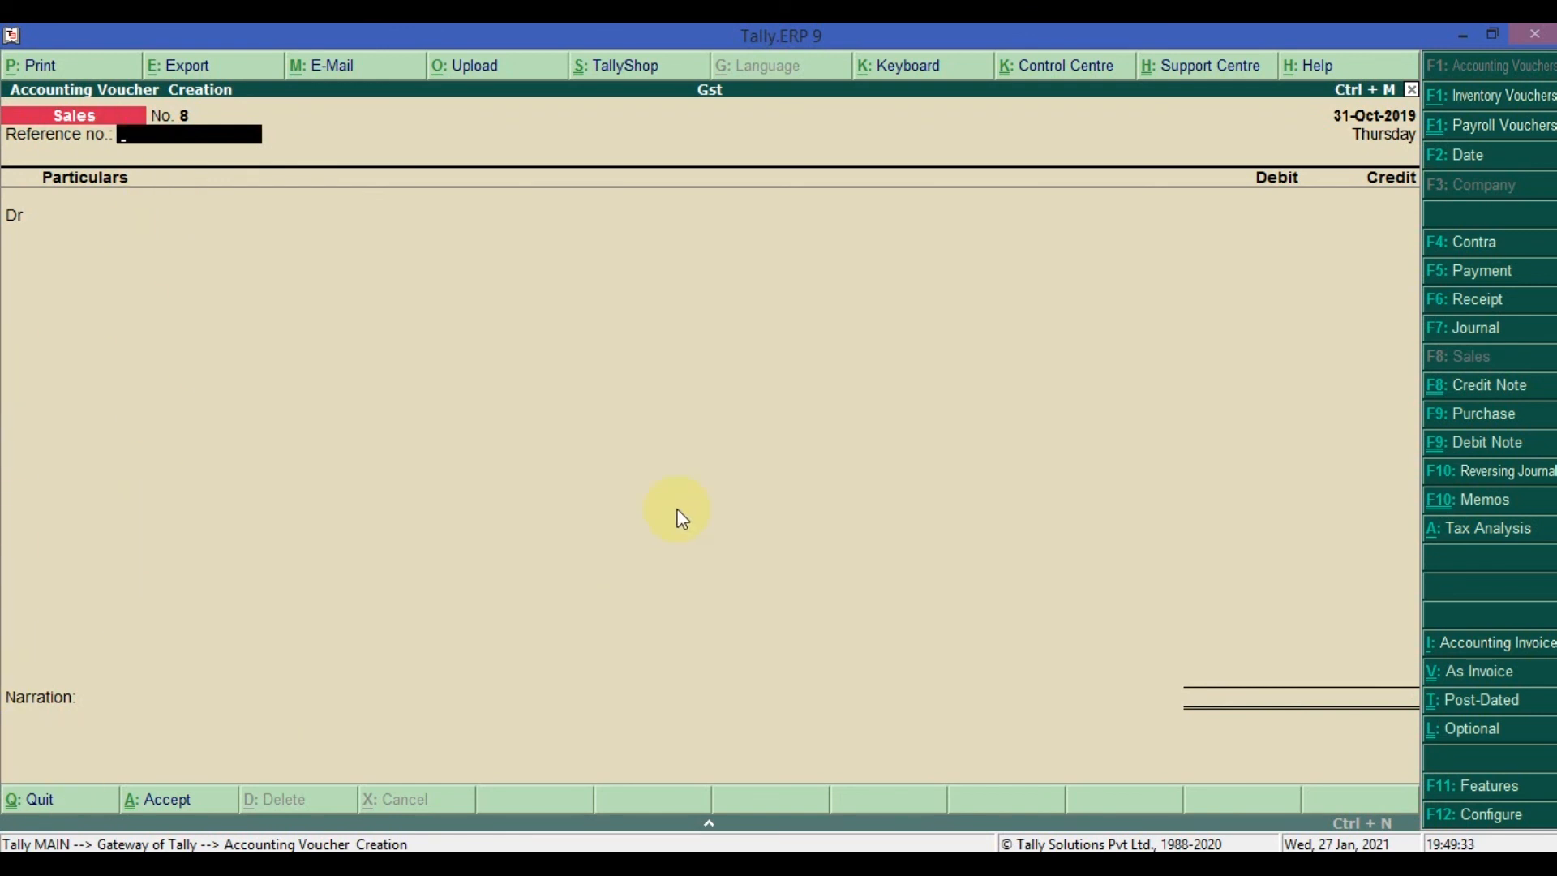
click(823, 863)
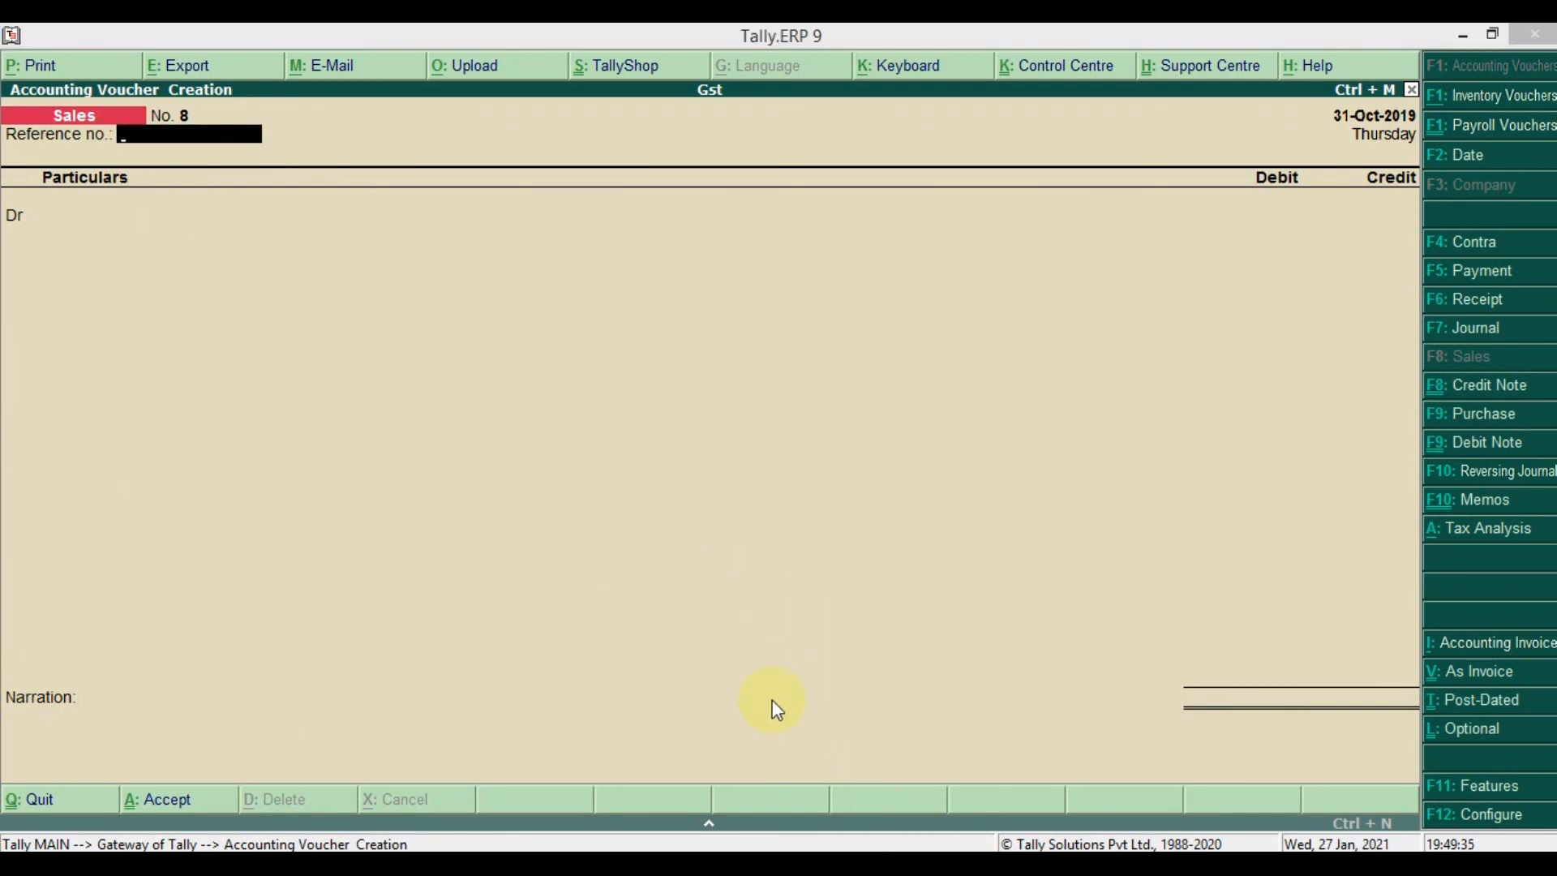